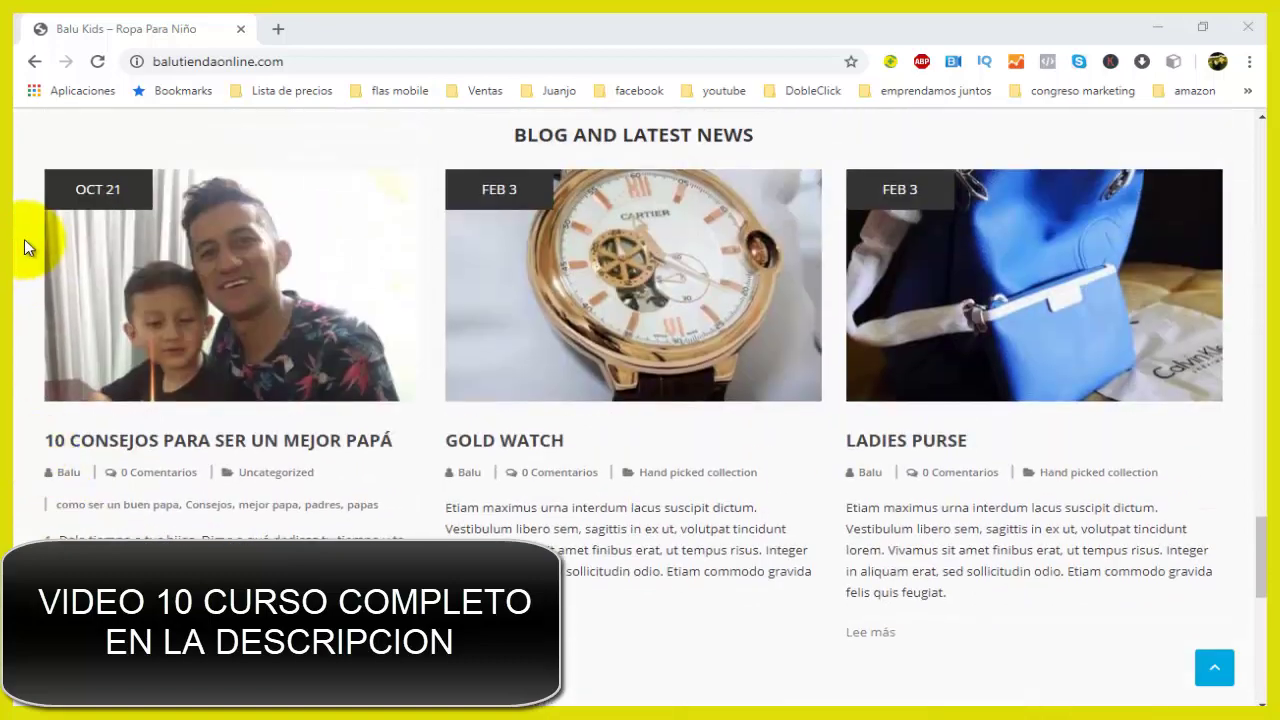
Examine the store's footer, in particular the list of links under Paginas Importantes
scroll(471, 305, "up", 1)
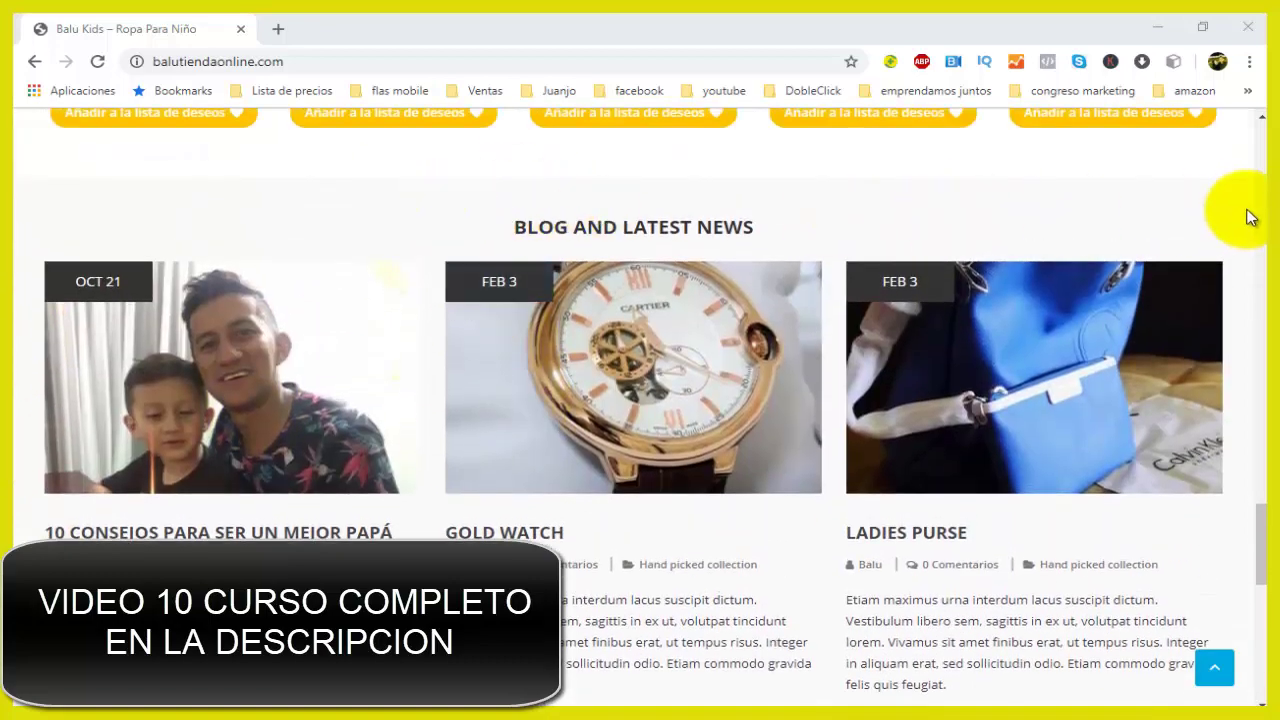
scroll(532, 200, "down", 8)
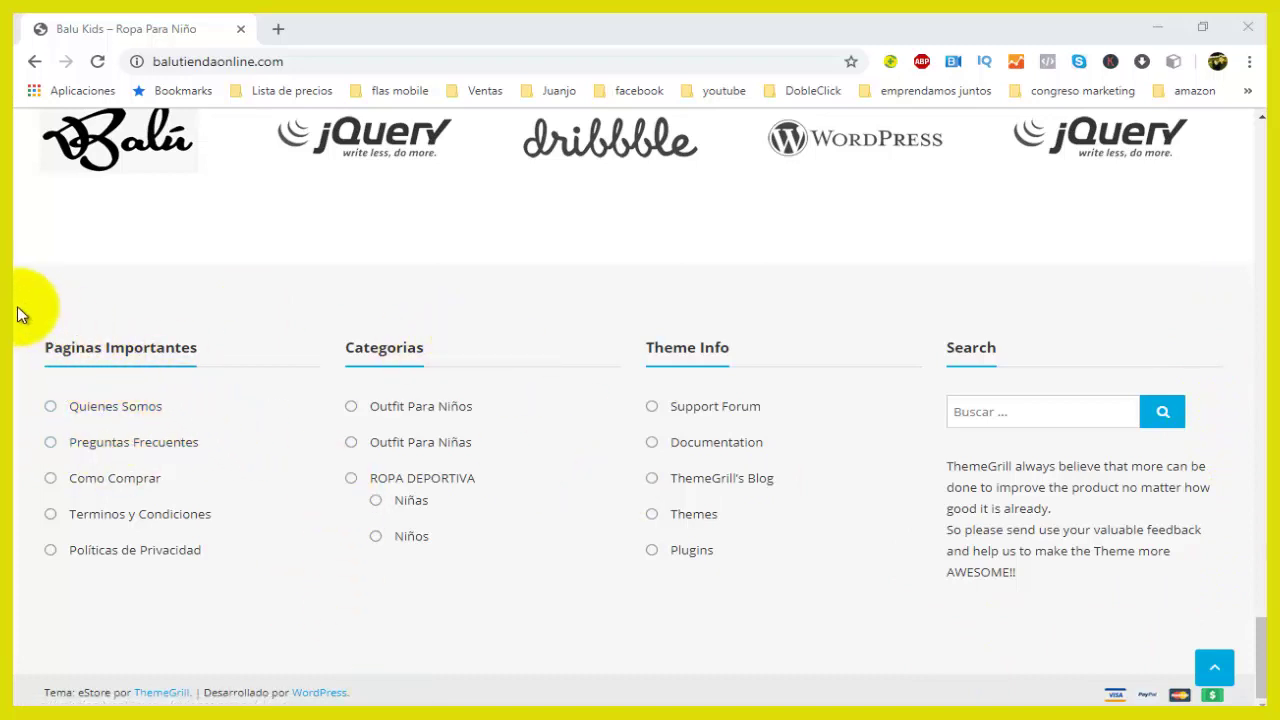
left_click_drag(28, 319, 203, 512)
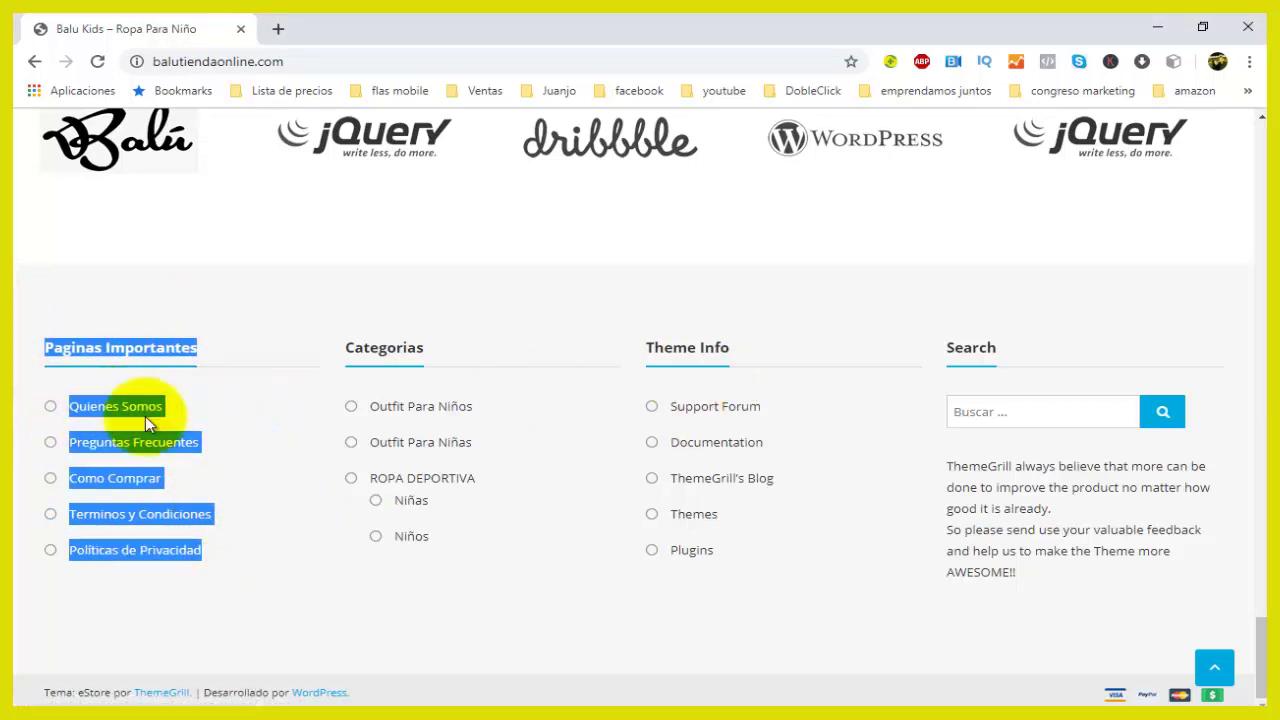
left_click(213, 408)
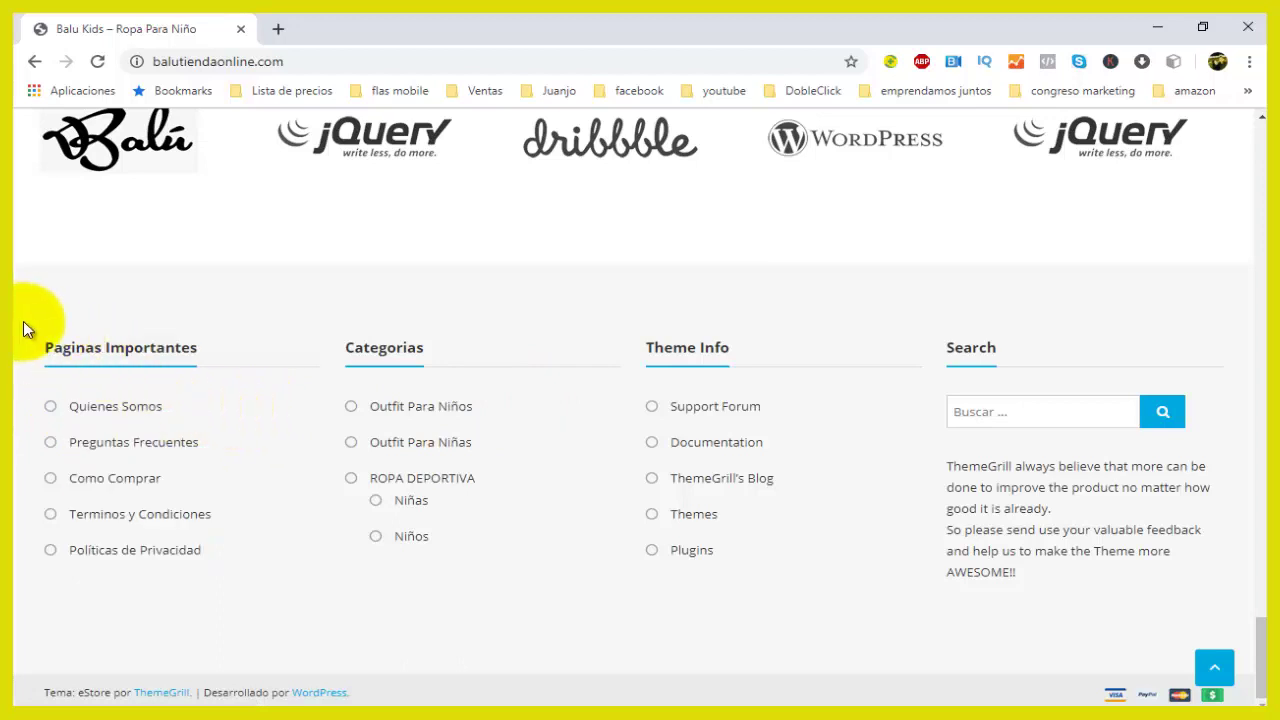
left_click_drag(40, 337, 210, 550)
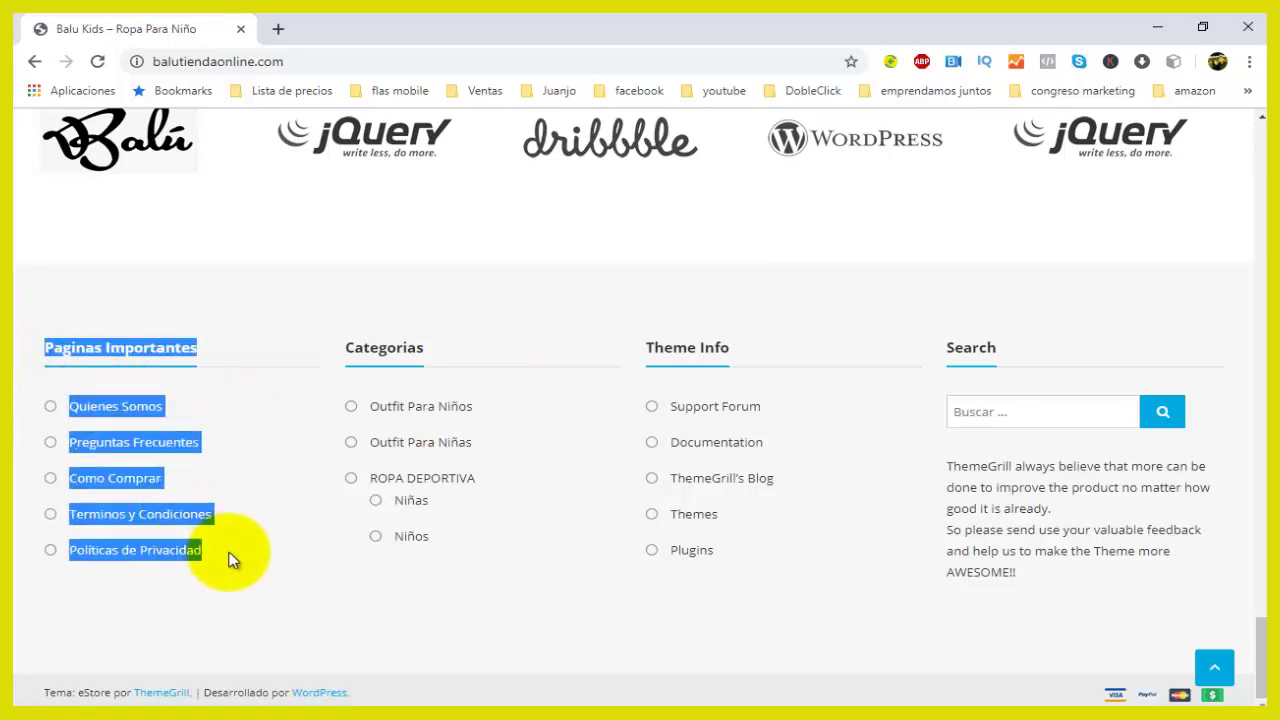
left_click(243, 602)
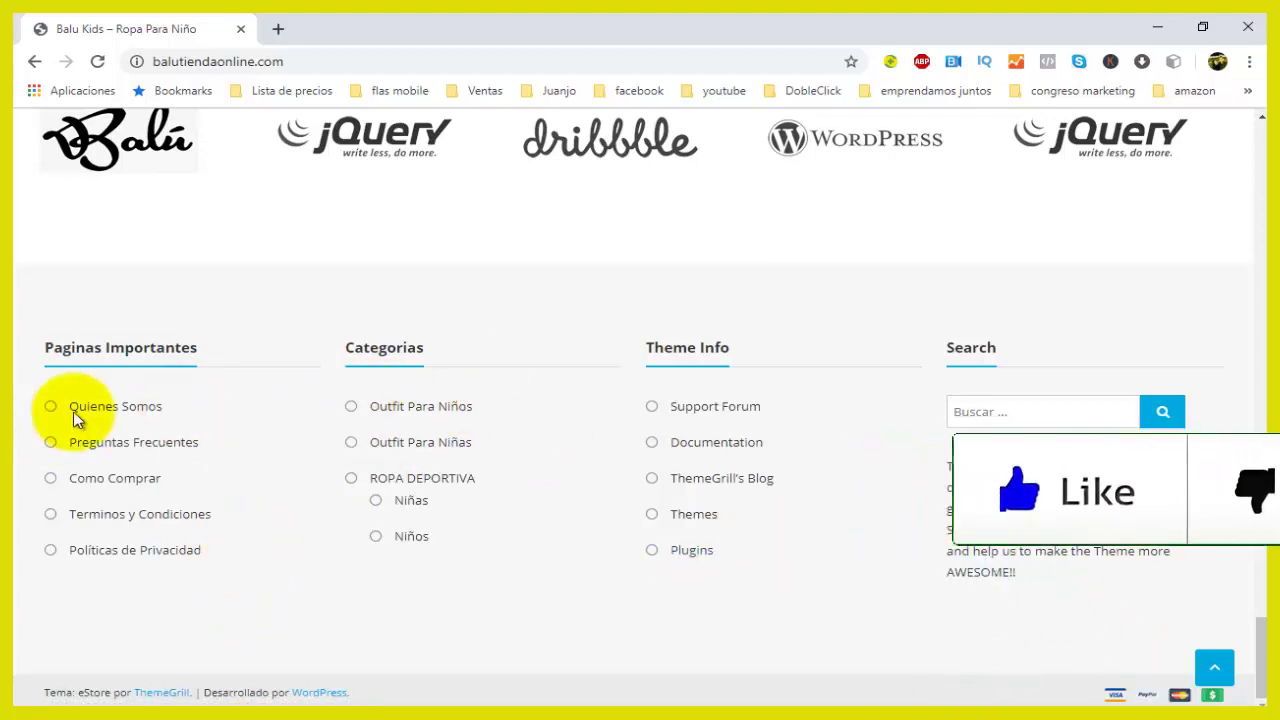
Open balutiendaonline.com/wp-admin in a new browser tab and log in with the saved credentials
left_click(278, 28)
type("balu")
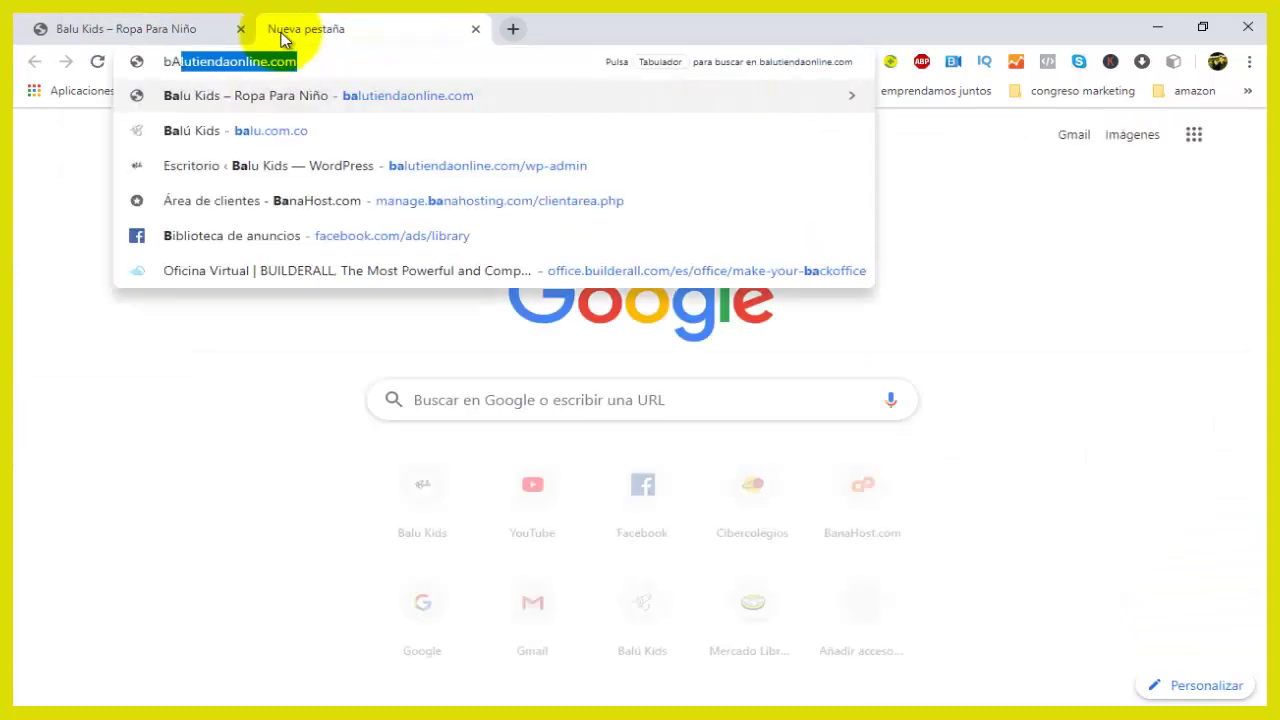
key("BackSpace")
key("BackSpace")
key("BackSpace")
type("alu")
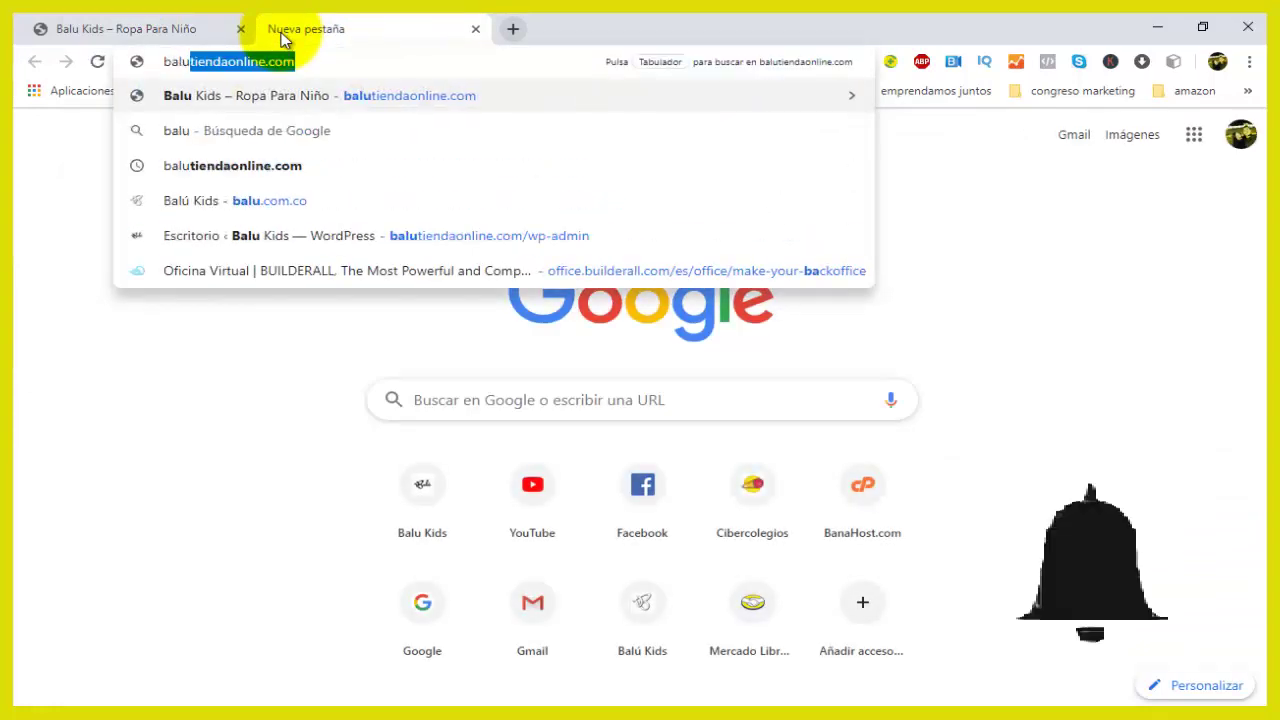
key("Down")
key("Down")
key("Down")
key("Down")
key("Down")
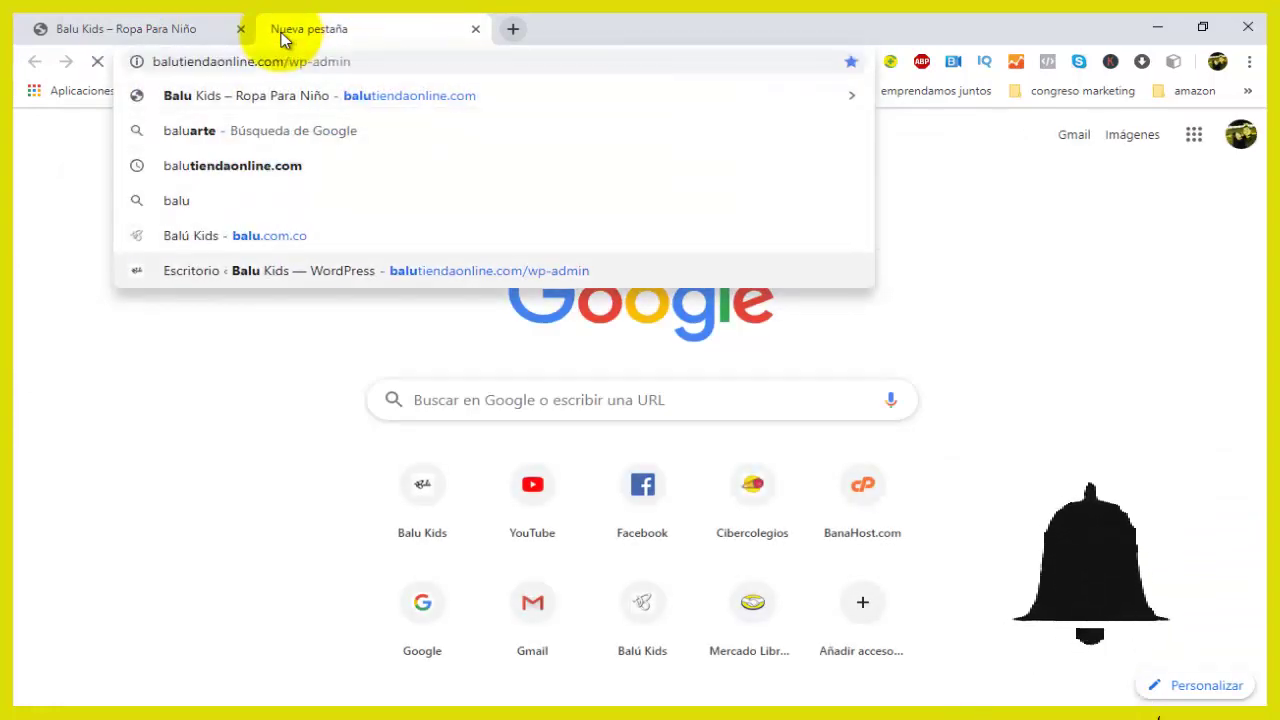
key("Return")
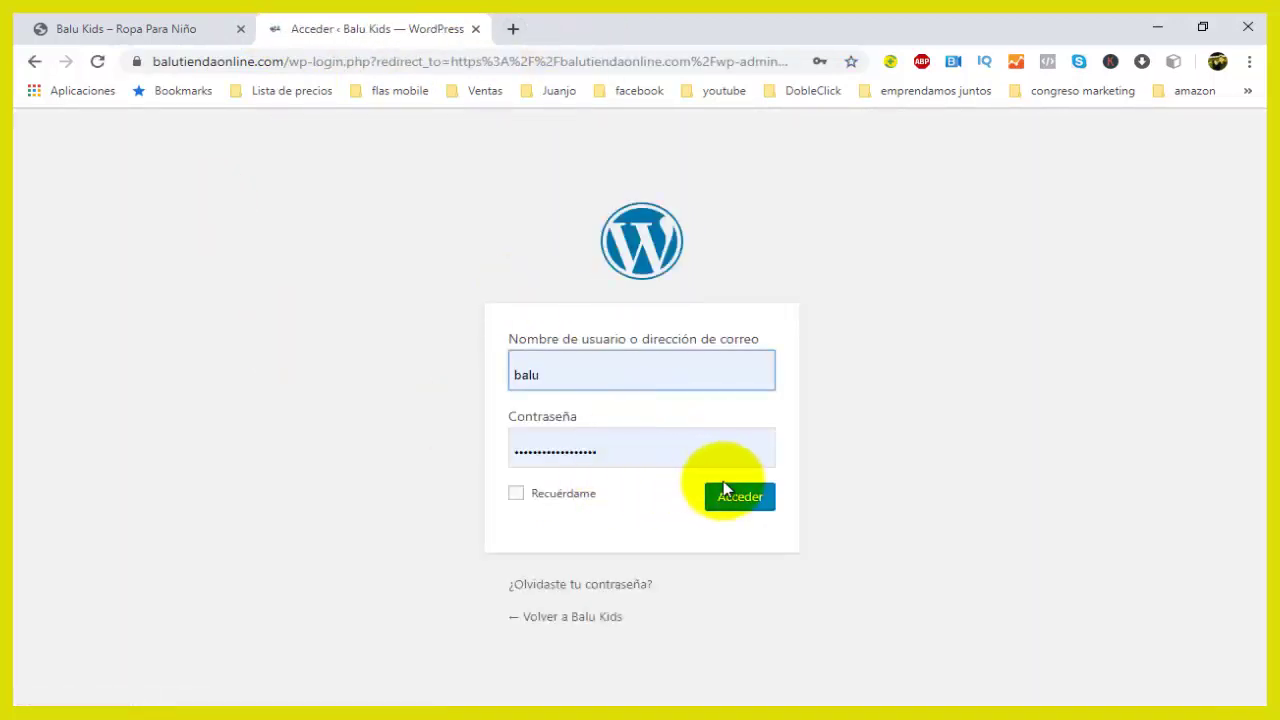
left_click(730, 493)
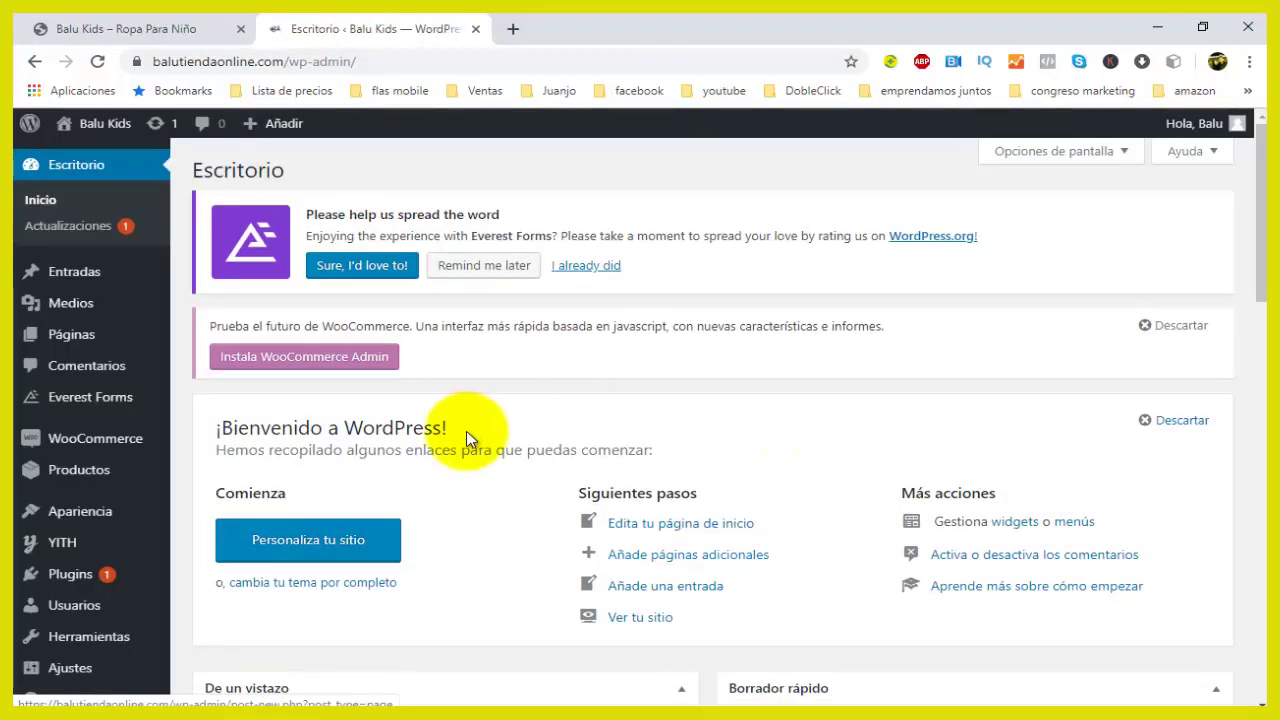
Return to the store's home page, reload it as the logged-in administrator and open the site customizer
left_click(114, 26)
scroll(151, 391, "up", 10)
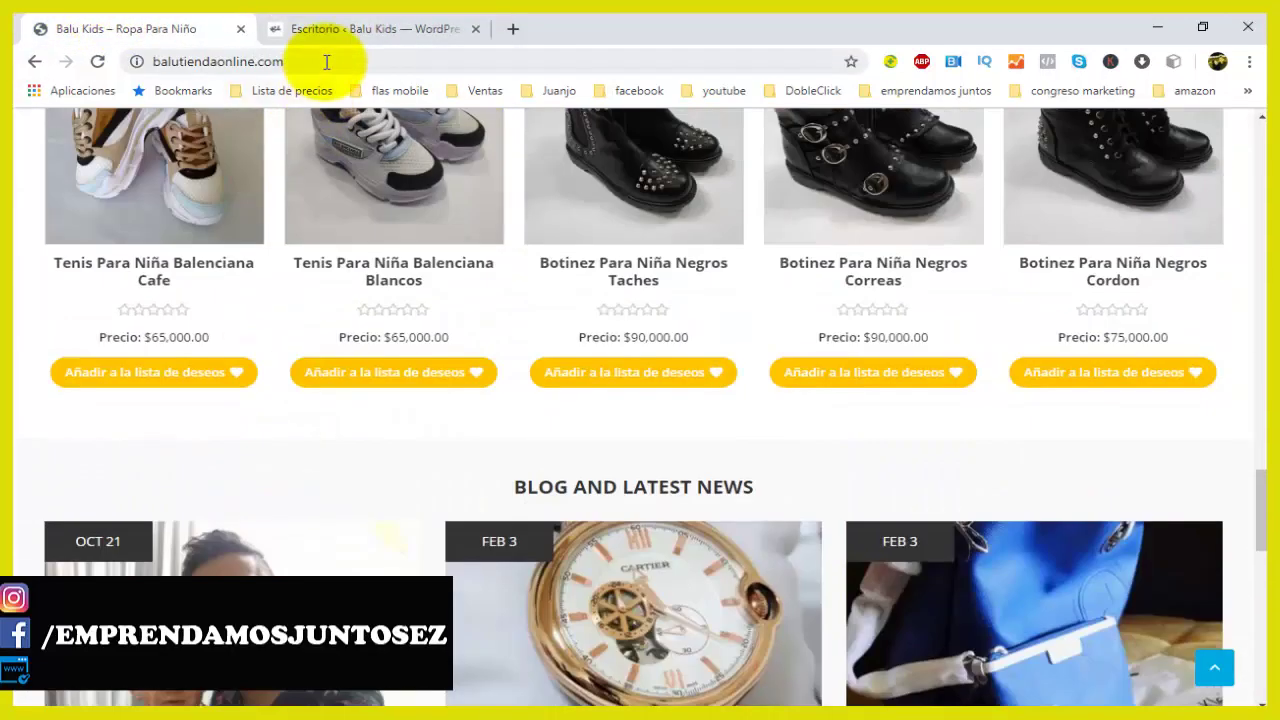
left_click(352, 30)
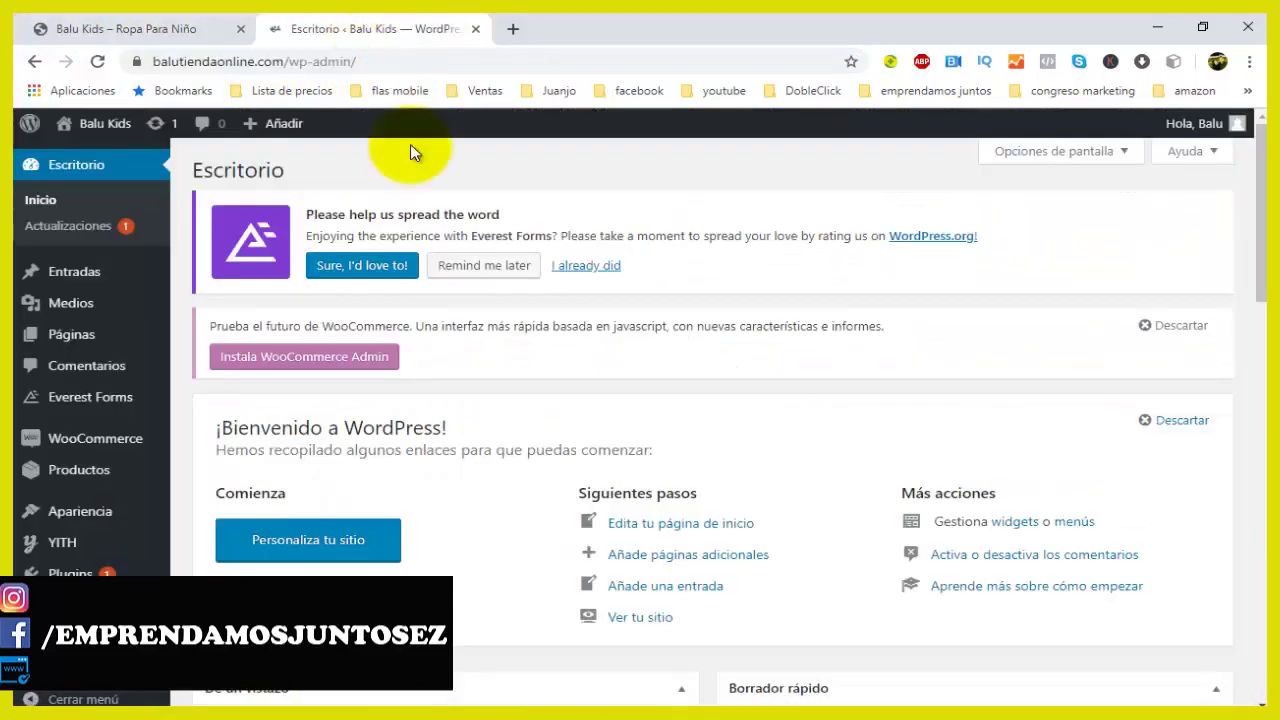
left_click(58, 22)
left_click(381, 61)
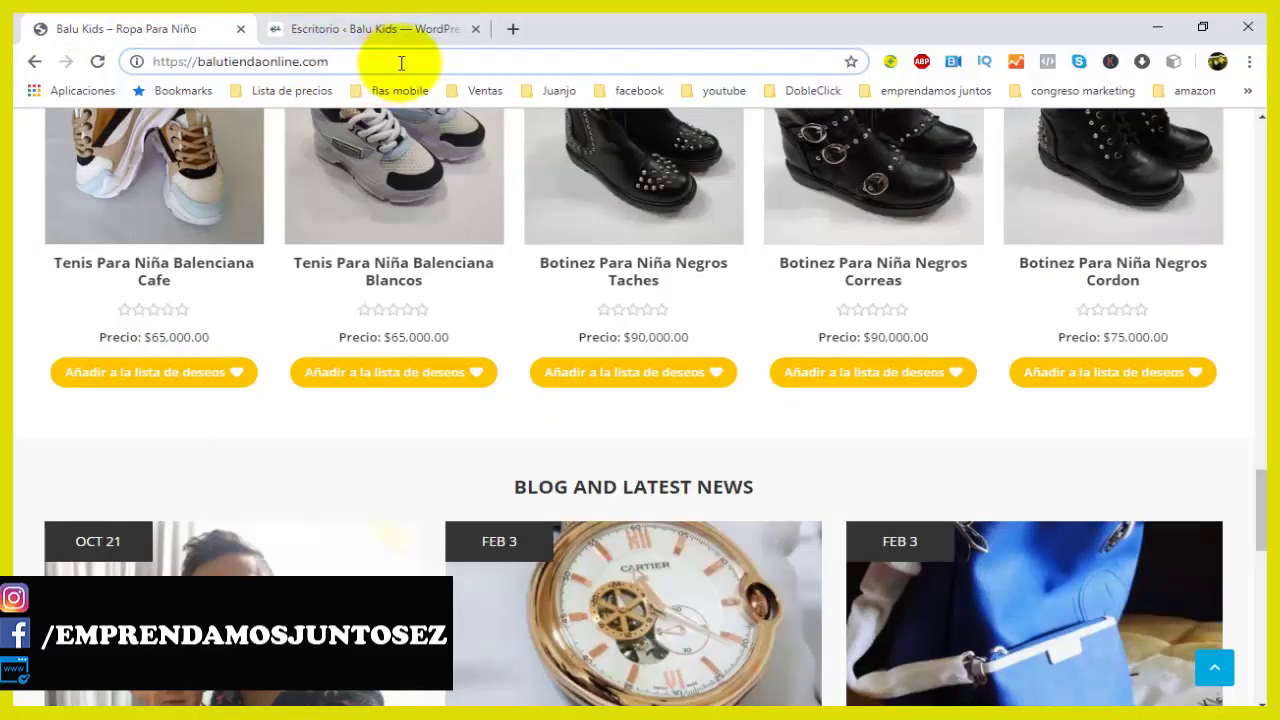
key("Return")
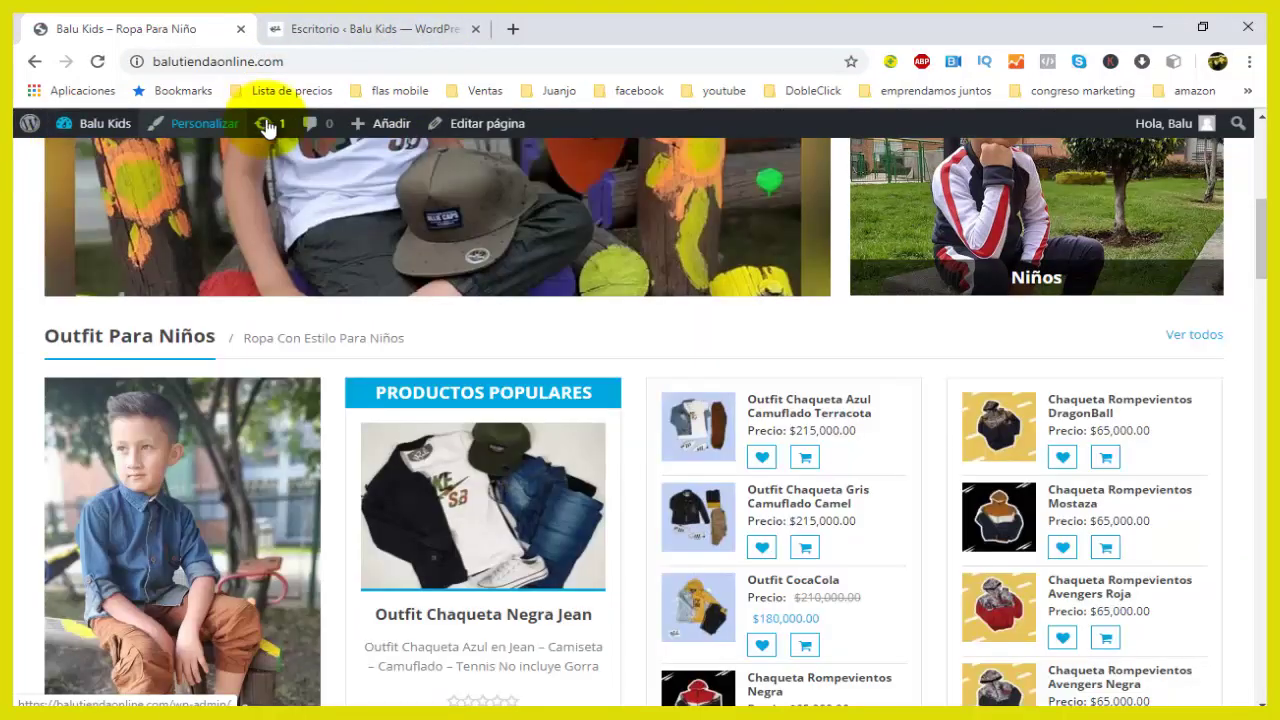
left_click(206, 129)
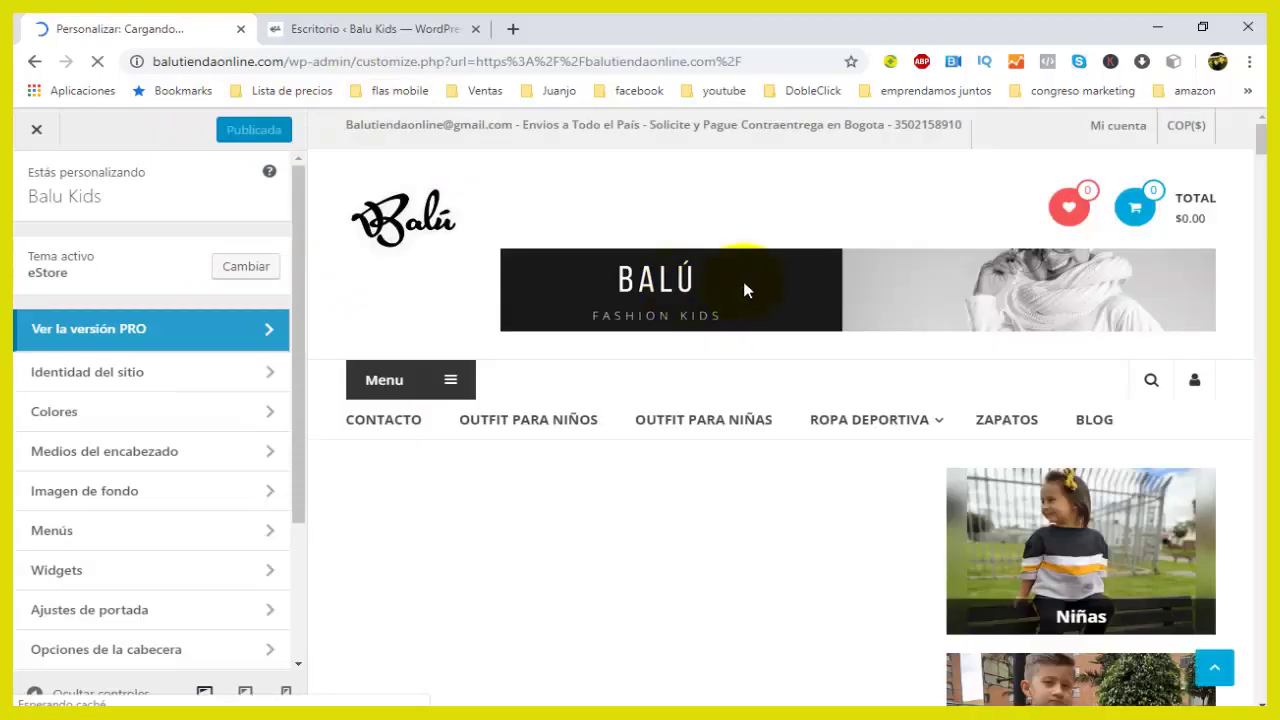
Retitle the Paginas Importantes footer widget as "Paginas Importes" and open its menu items for editing
scroll(669, 322, "down", 3)
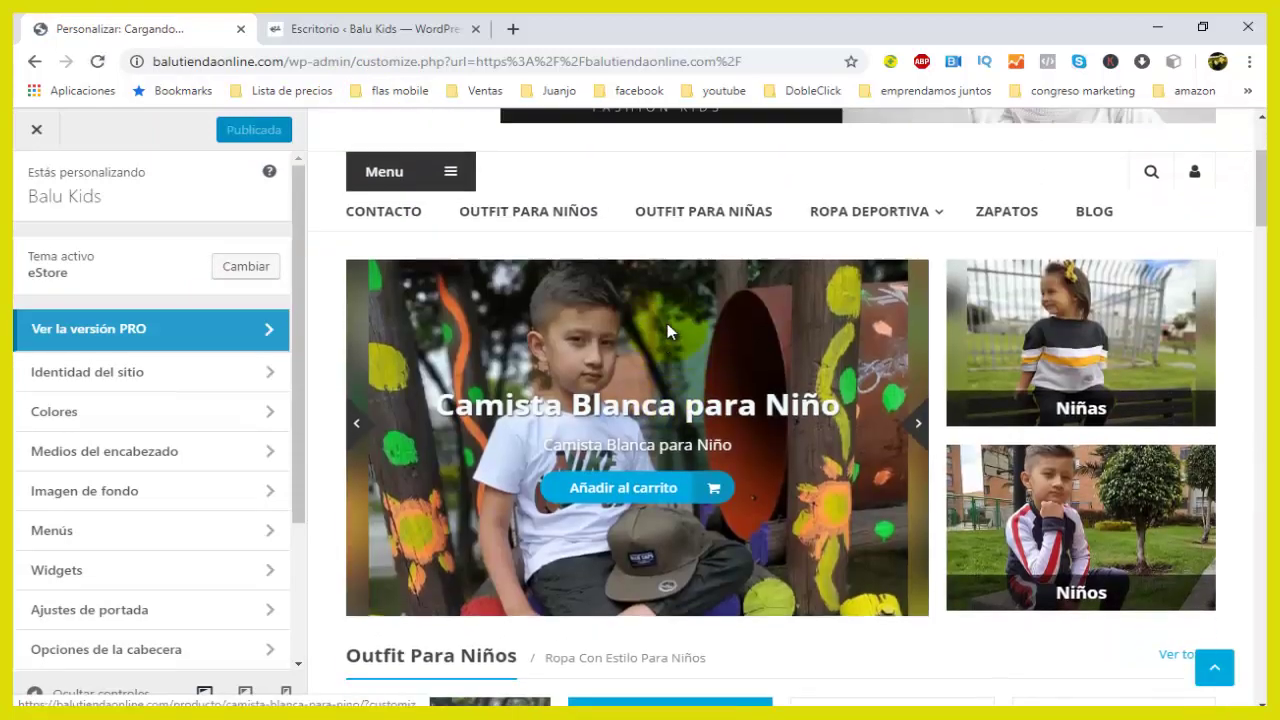
scroll(667, 323, "down", 5)
scroll(667, 323, "down", 12)
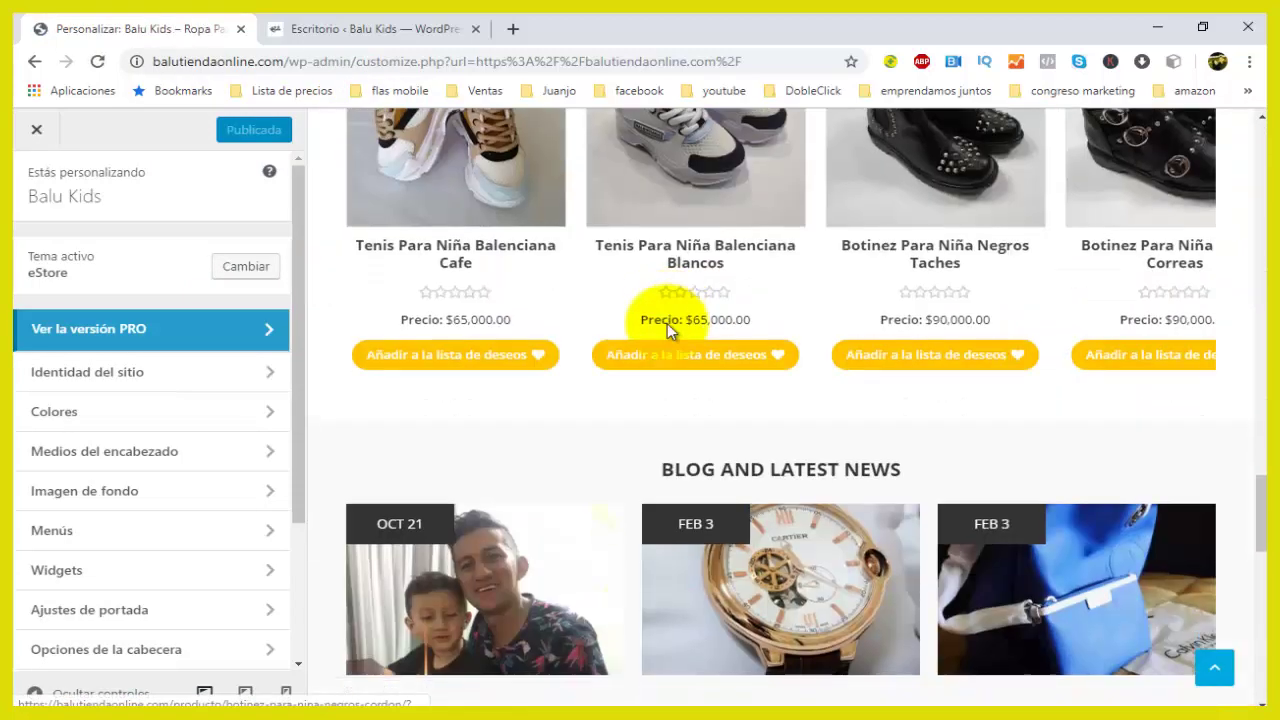
scroll(667, 323, "down", 4)
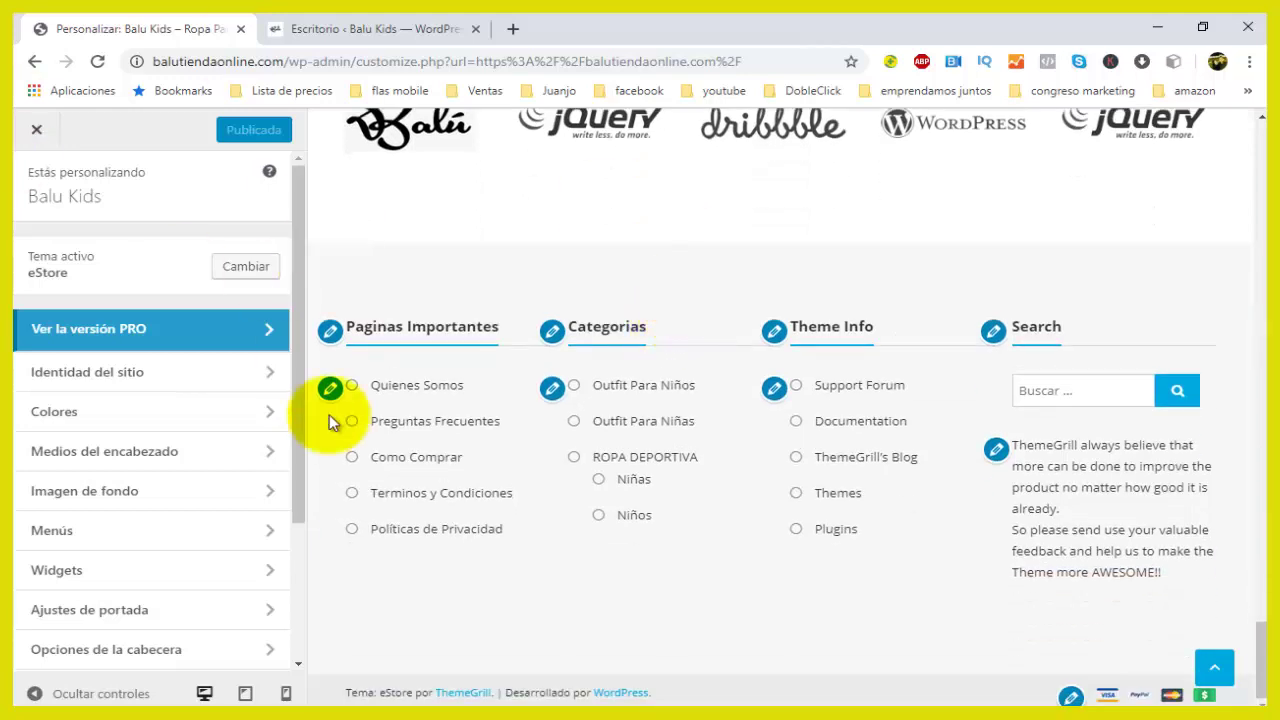
left_click(336, 340)
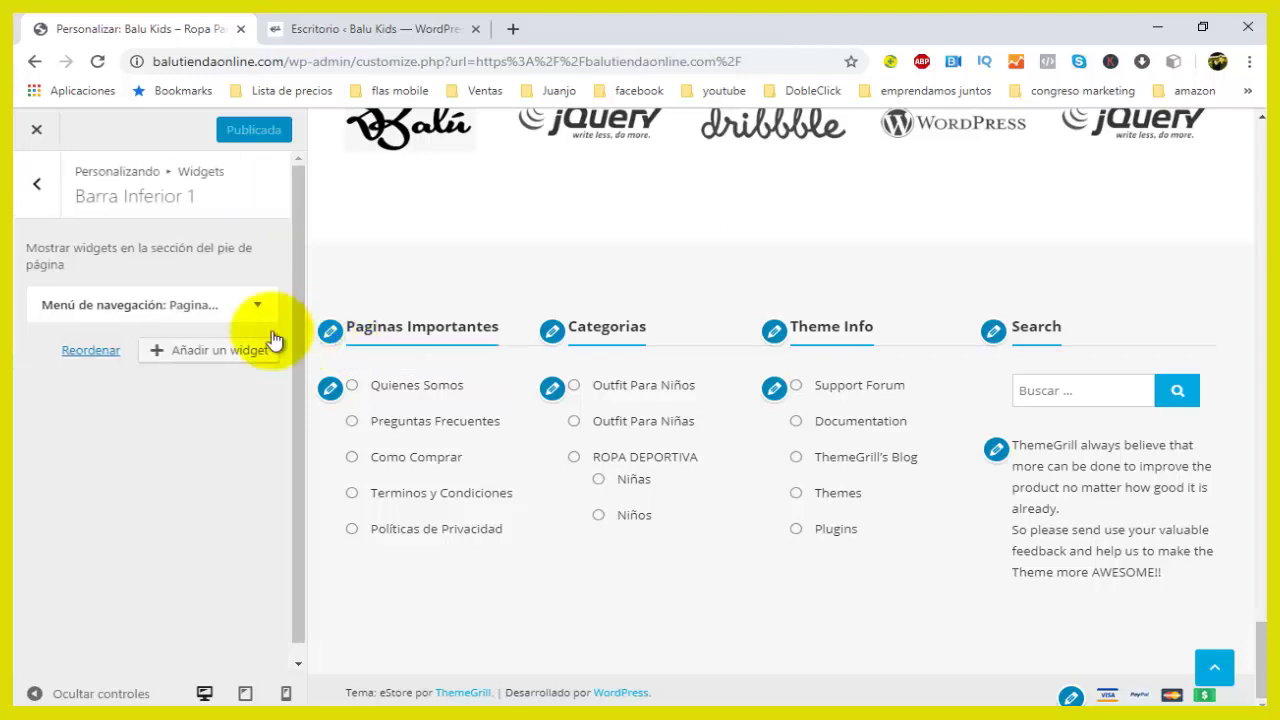
left_click(198, 358)
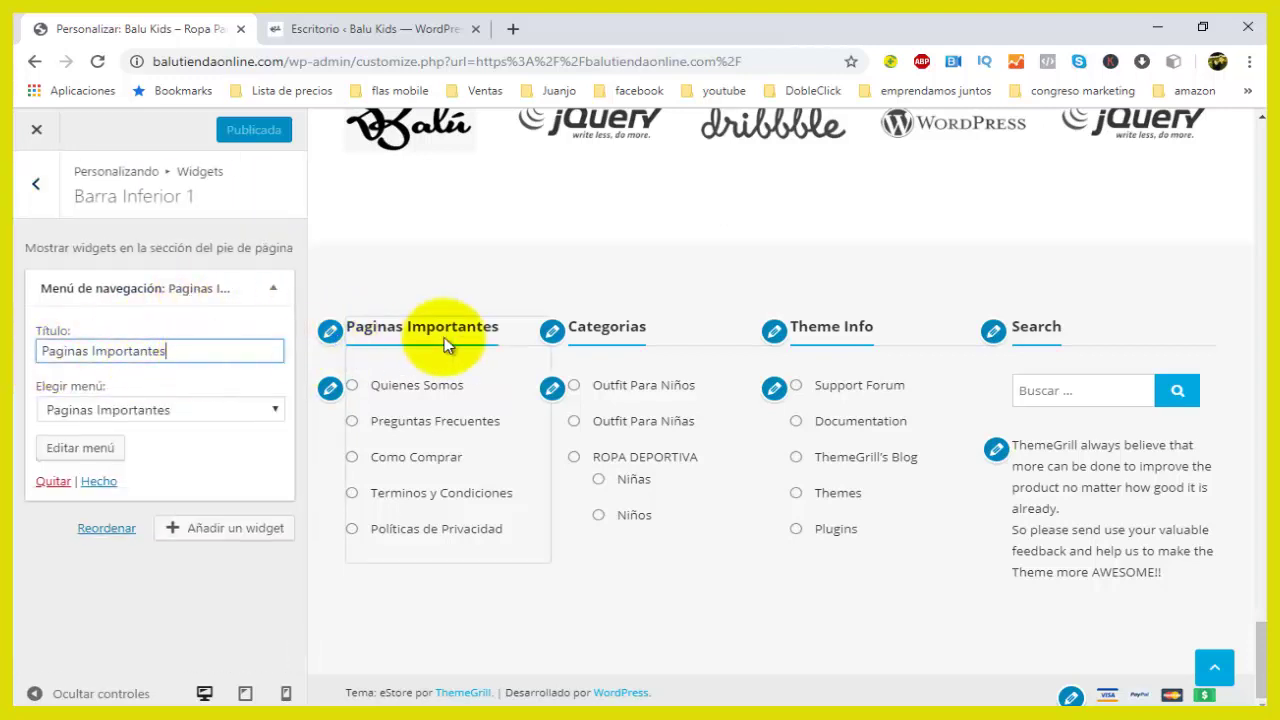
key("BackSpace")
key("BackSpace")
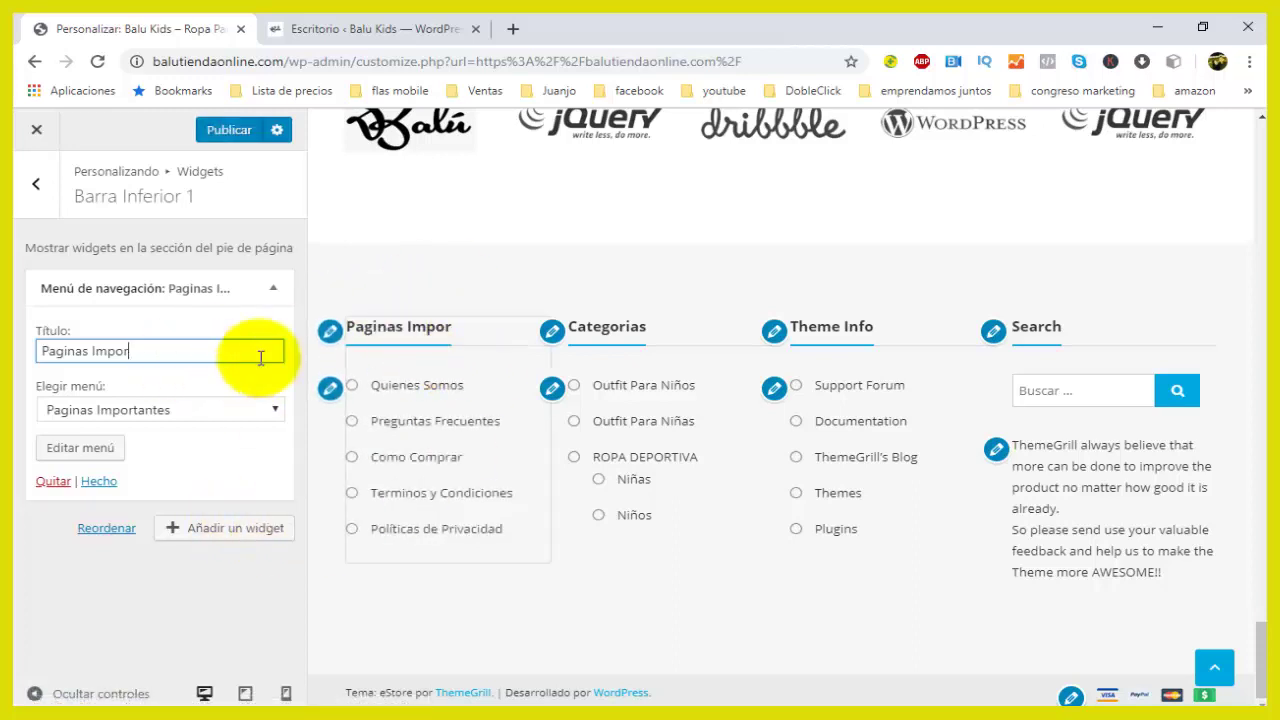
type("s")
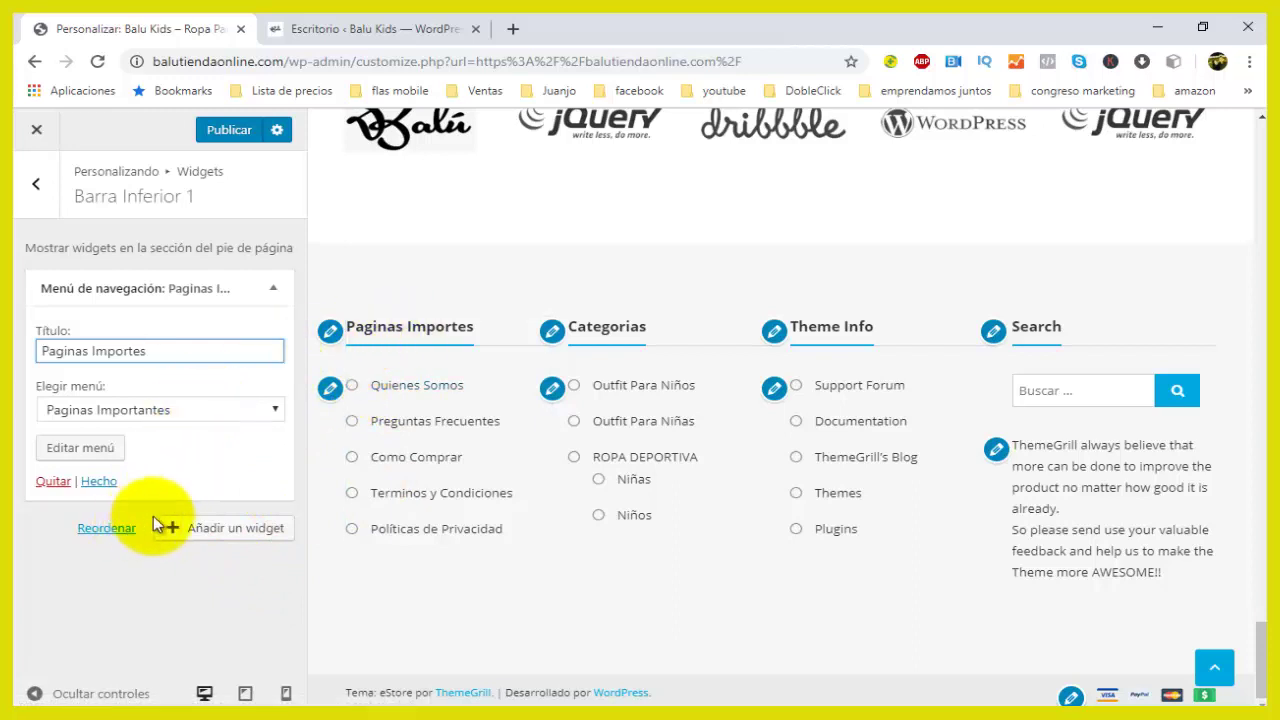
left_click(98, 482)
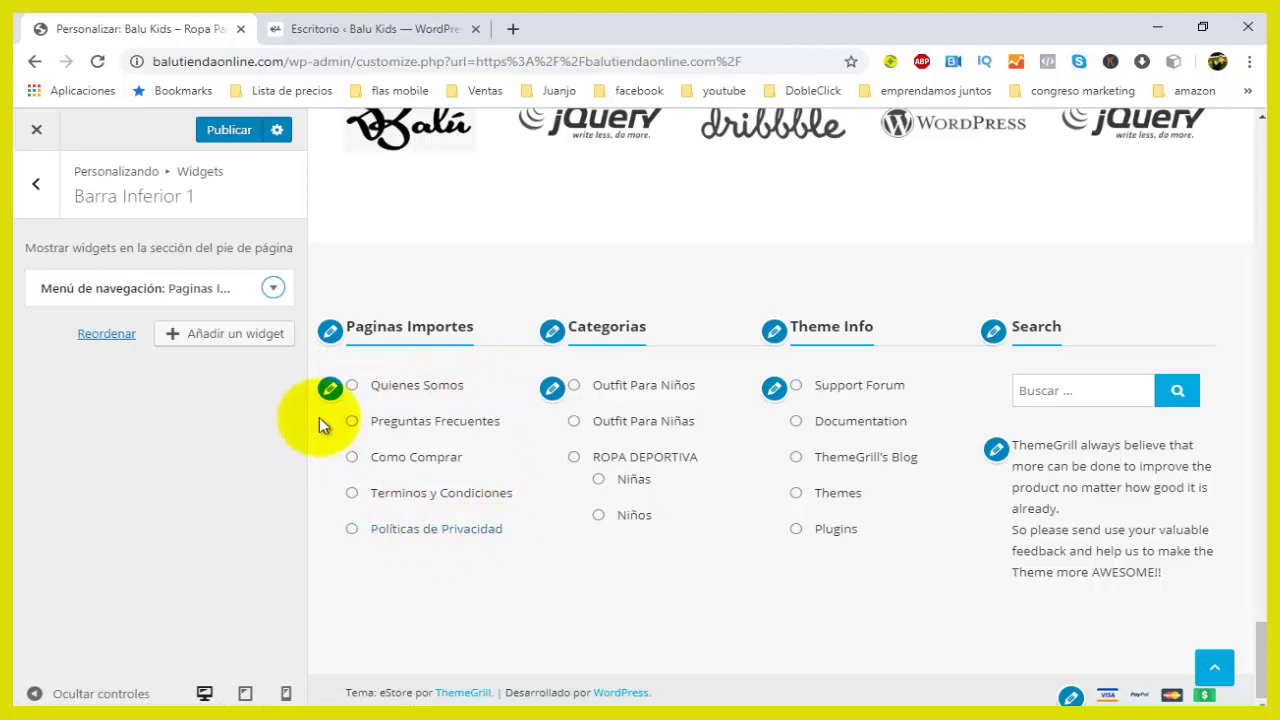
left_click(331, 389)
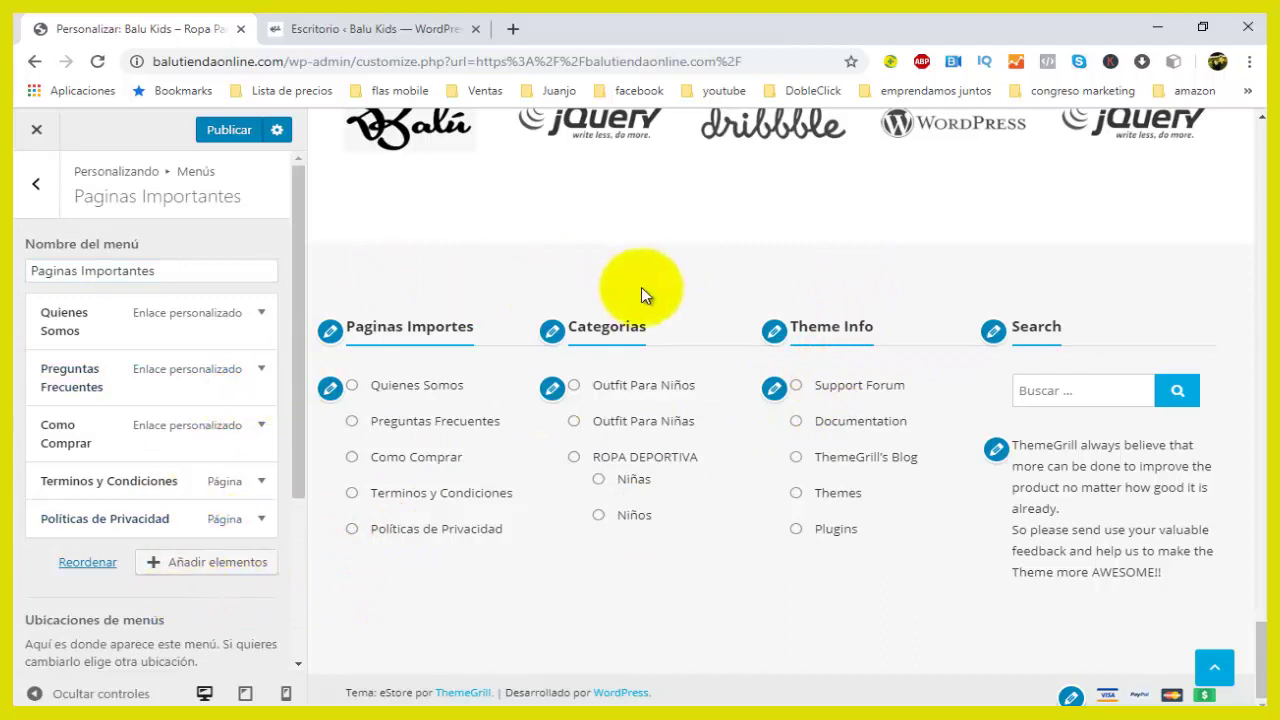
Set the title of the Theme Info footer widget to "Prueba"
left_click(773, 333)
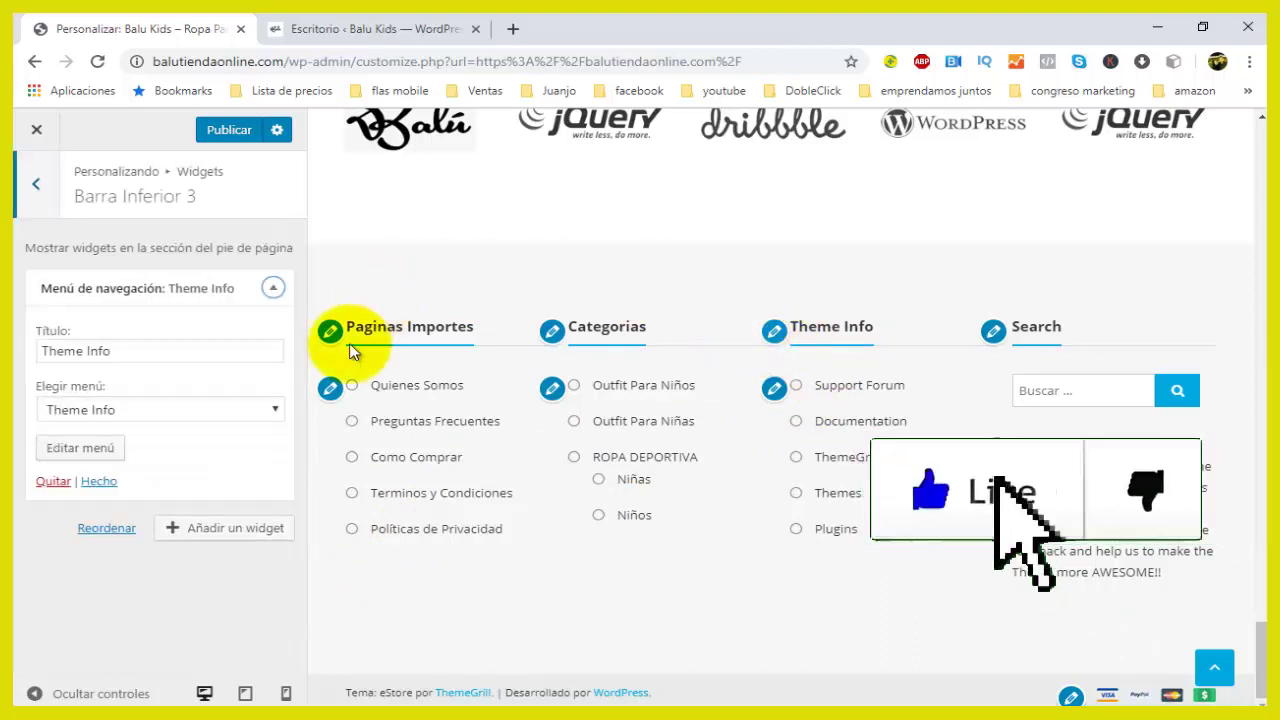
left_click(205, 351)
key("BackSpace")
key("BackSpace")
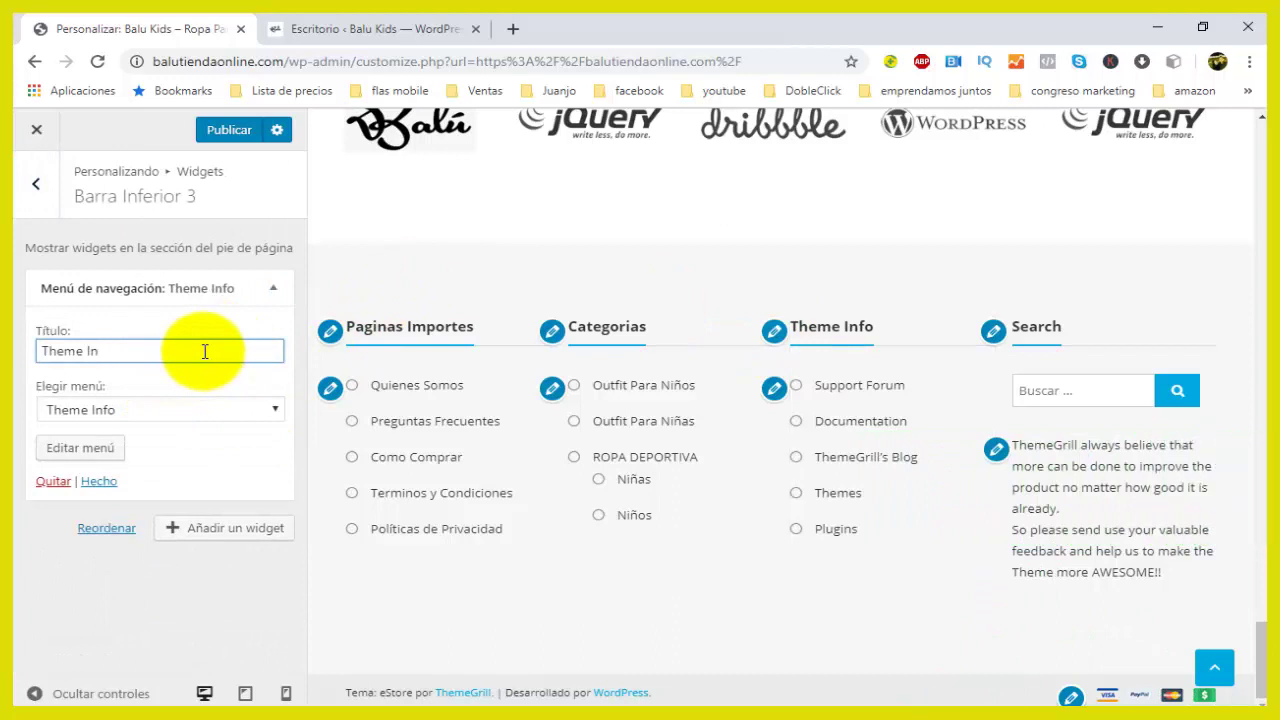
type("Prueba")
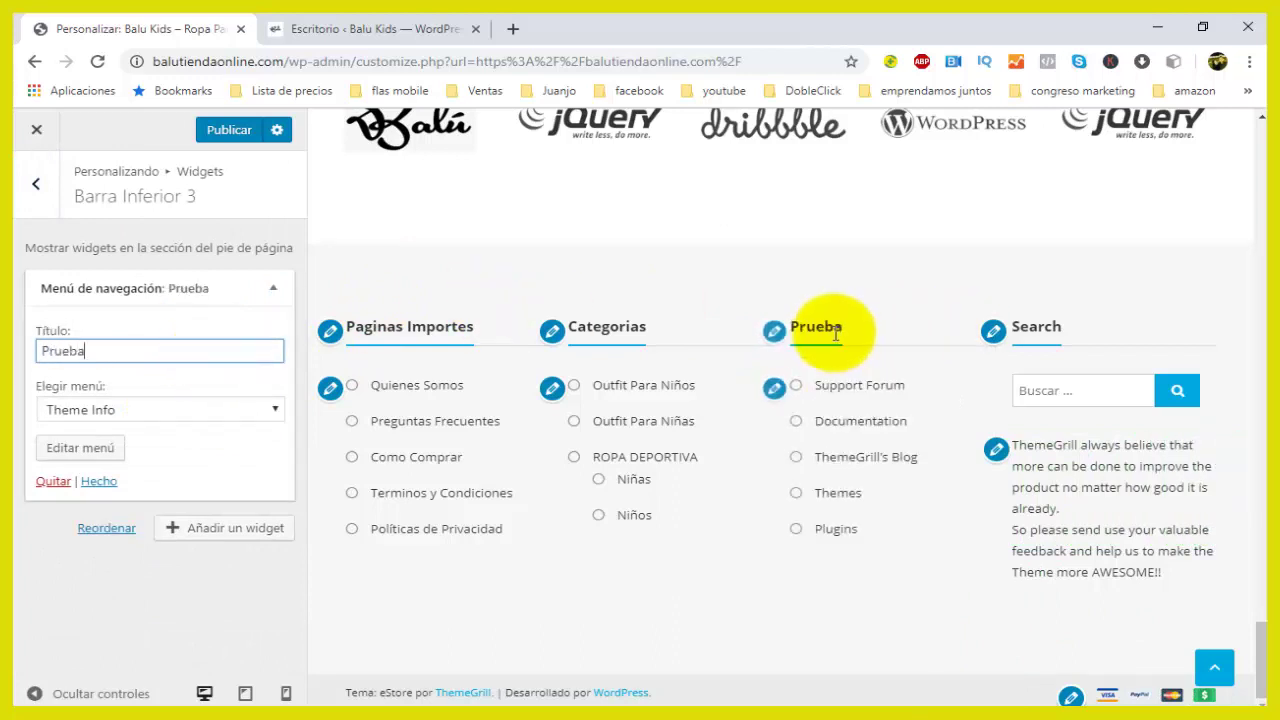
left_click(99, 482)
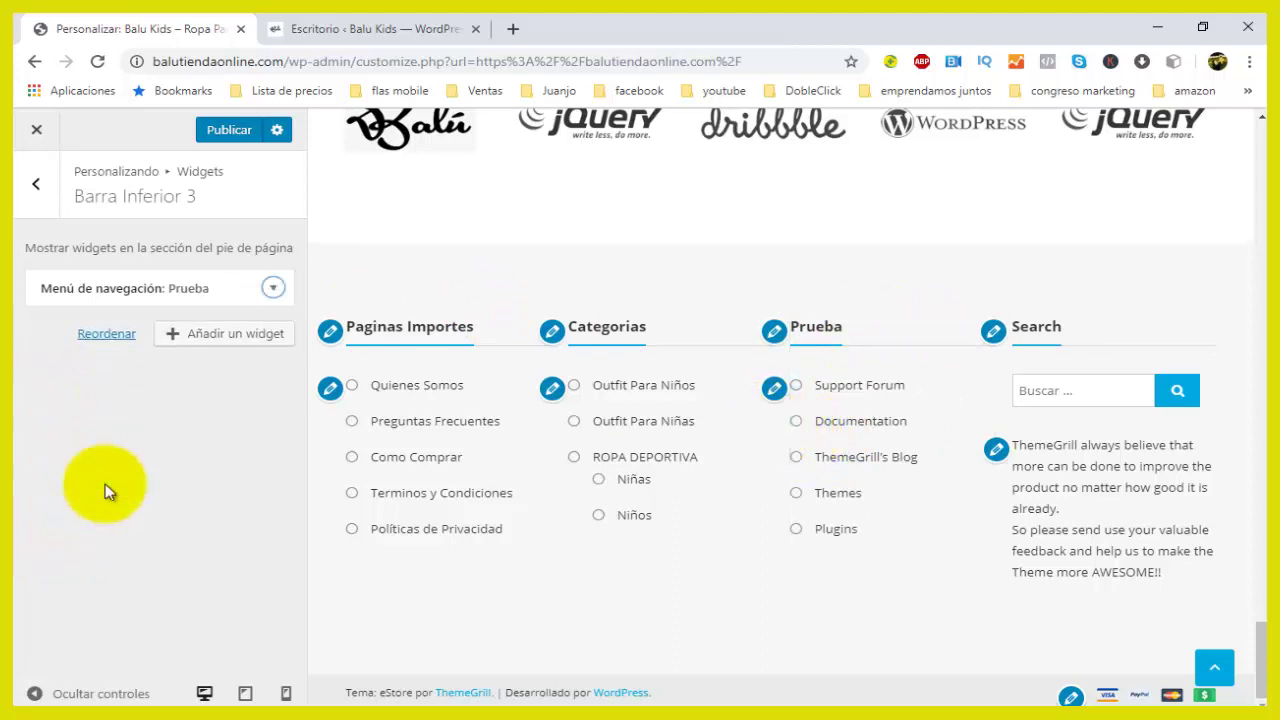
Reduce the Theme Info menu in the Prueba footer column to the Themes link, removing the added Políticas de Privacidad page
left_click(776, 390)
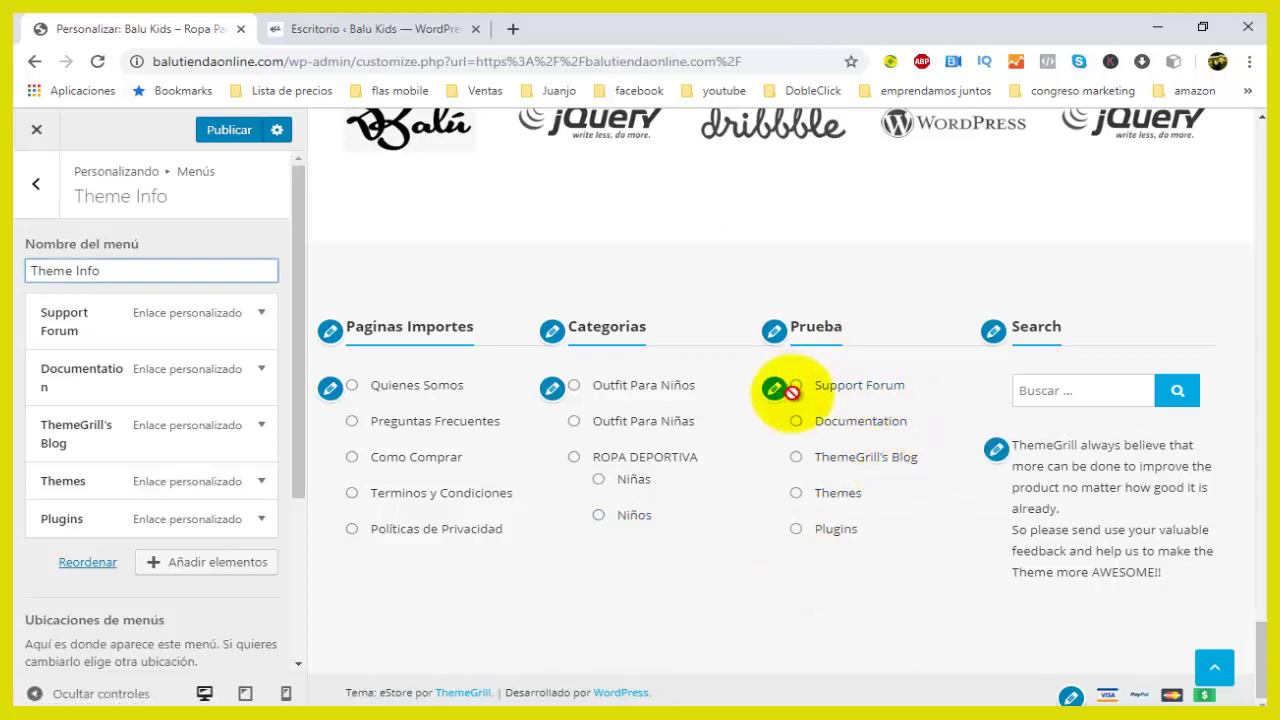
left_click(101, 322)
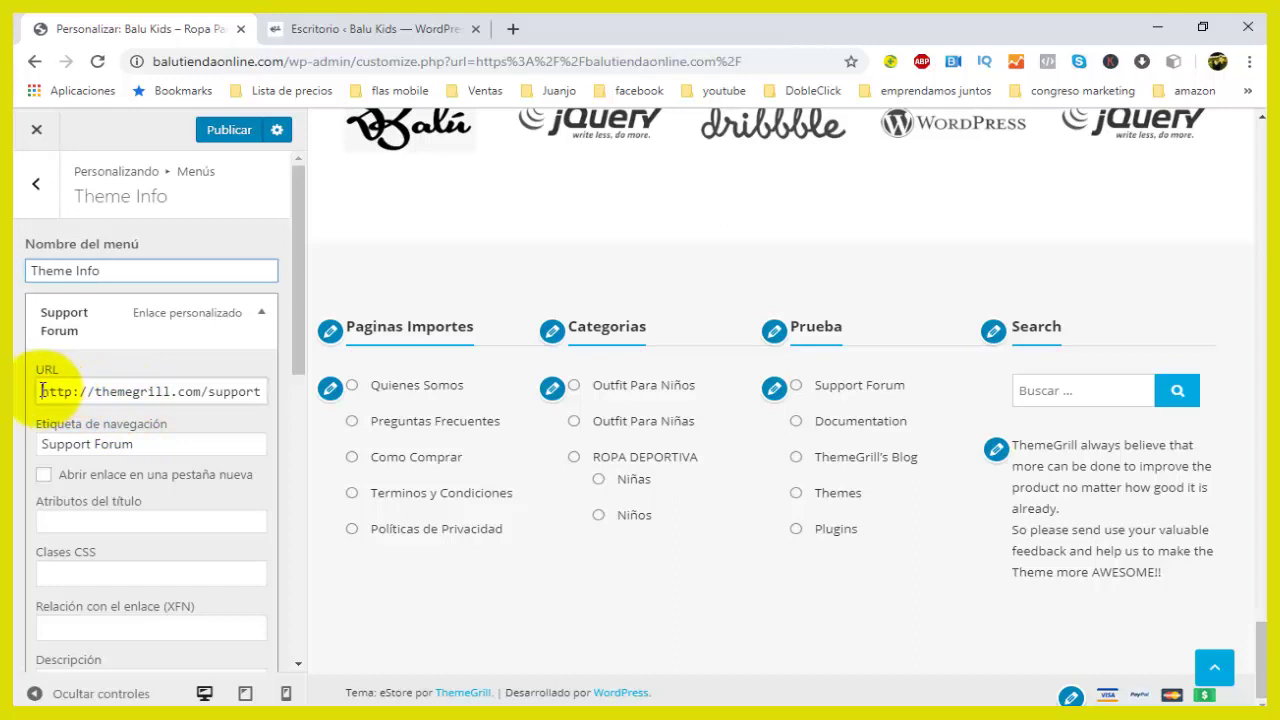
left_click_drag(42, 391, 232, 392)
left_click(223, 289)
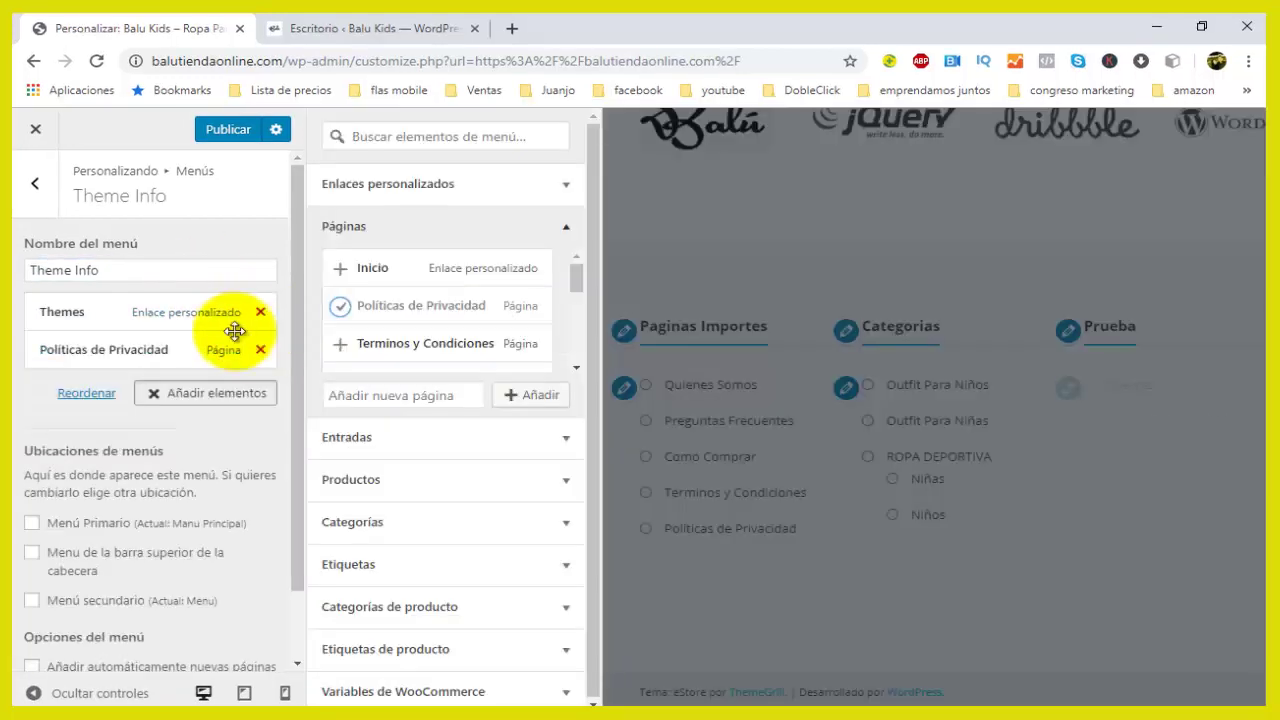
left_click(258, 348)
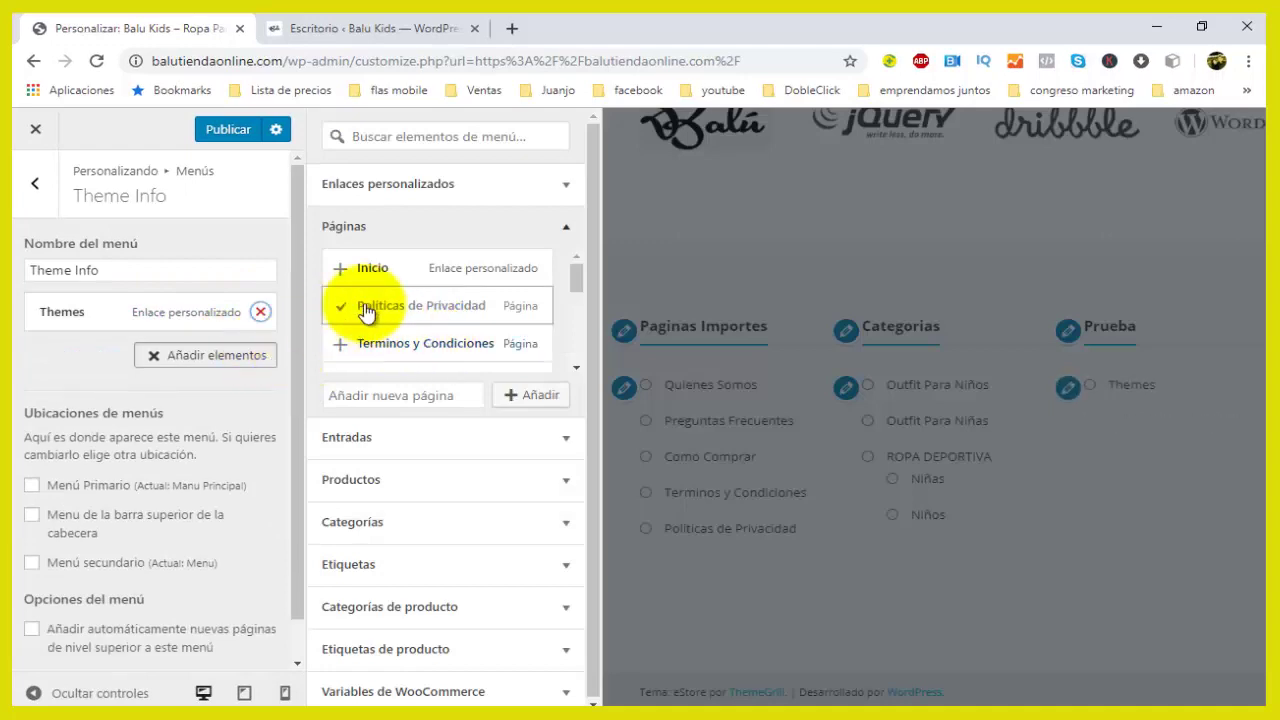
left_click(644, 263)
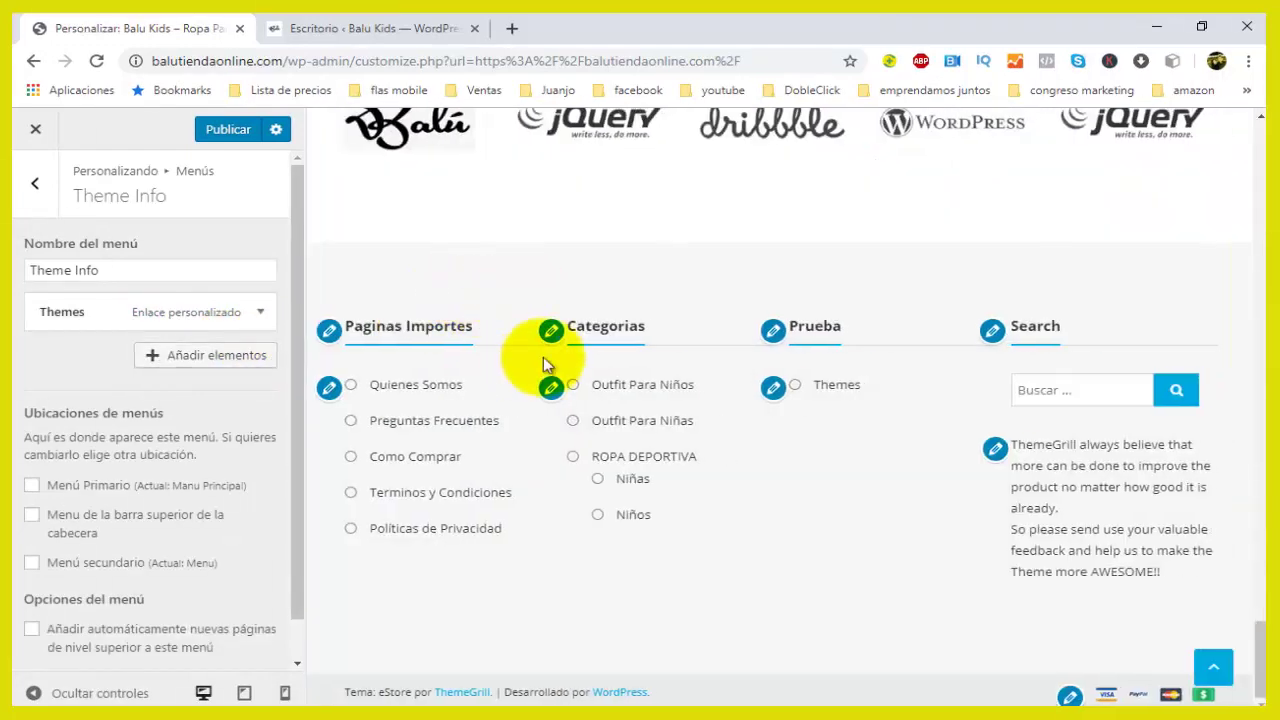
Switch to the WordPress dashboard and open the list of all the site's pages
left_click(388, 14)
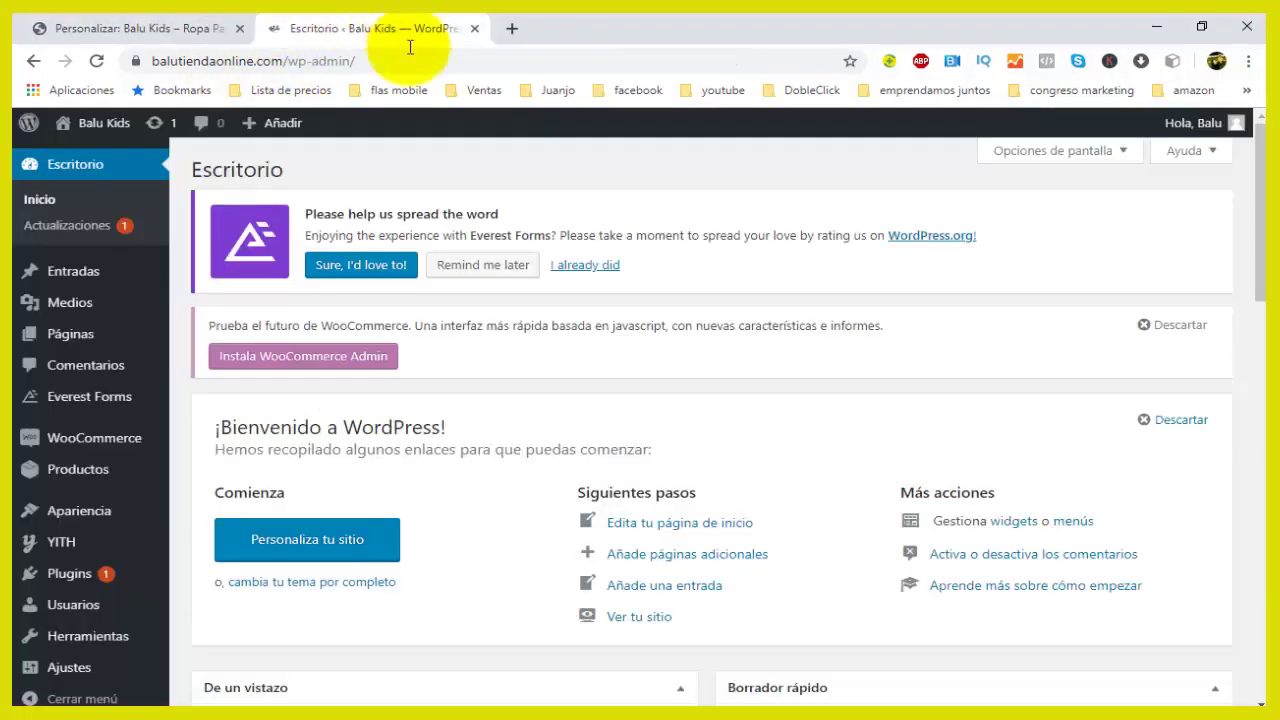
left_click(150, 28)
left_click(371, 24)
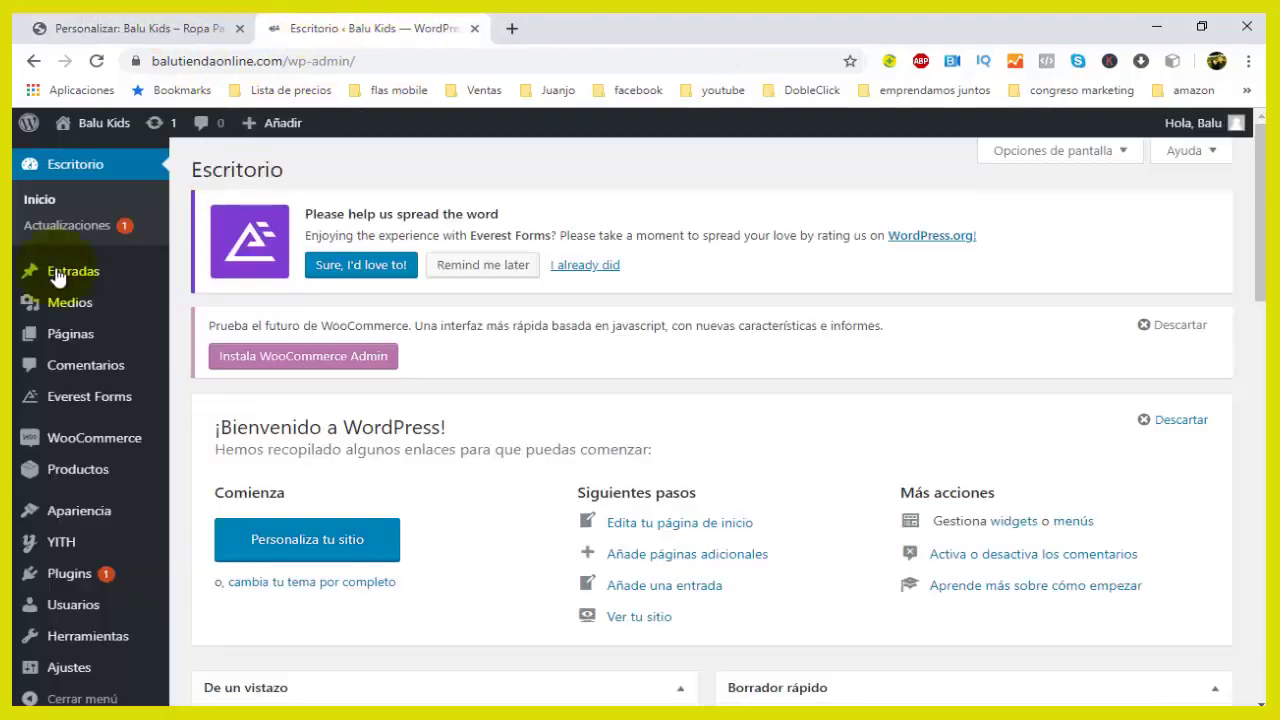
mouse_move(61, 286)
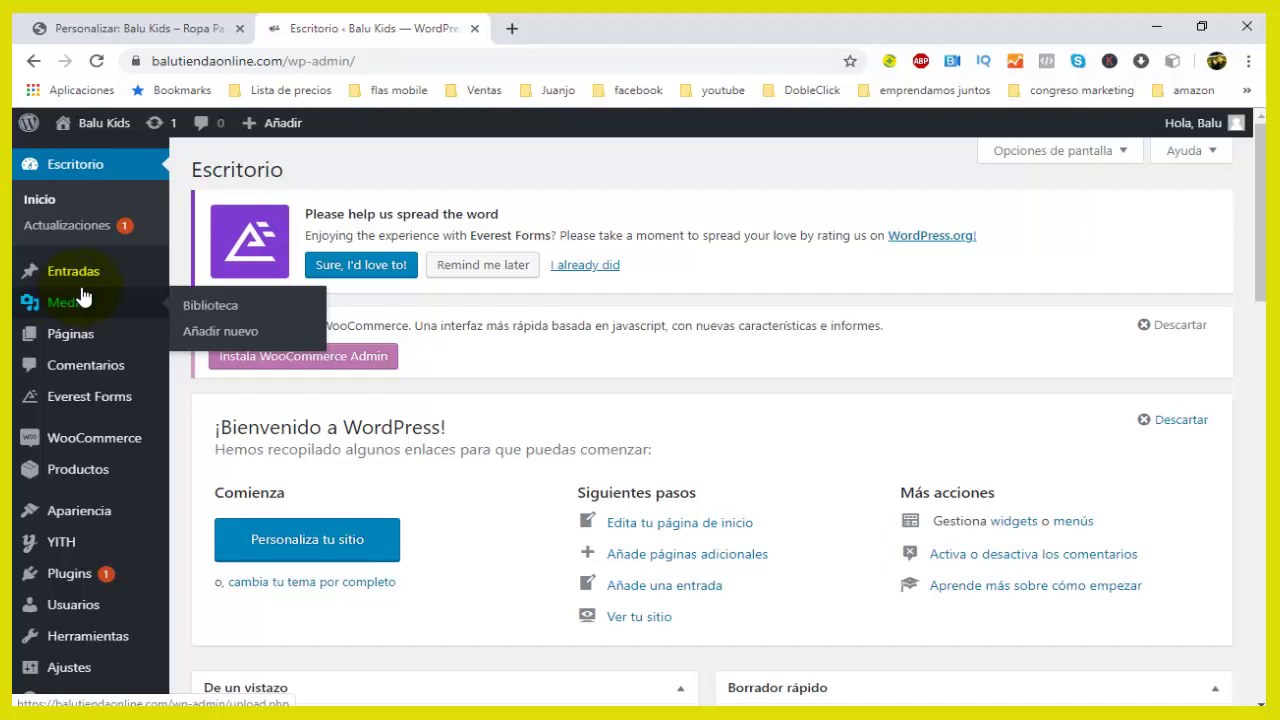
mouse_move(98, 338)
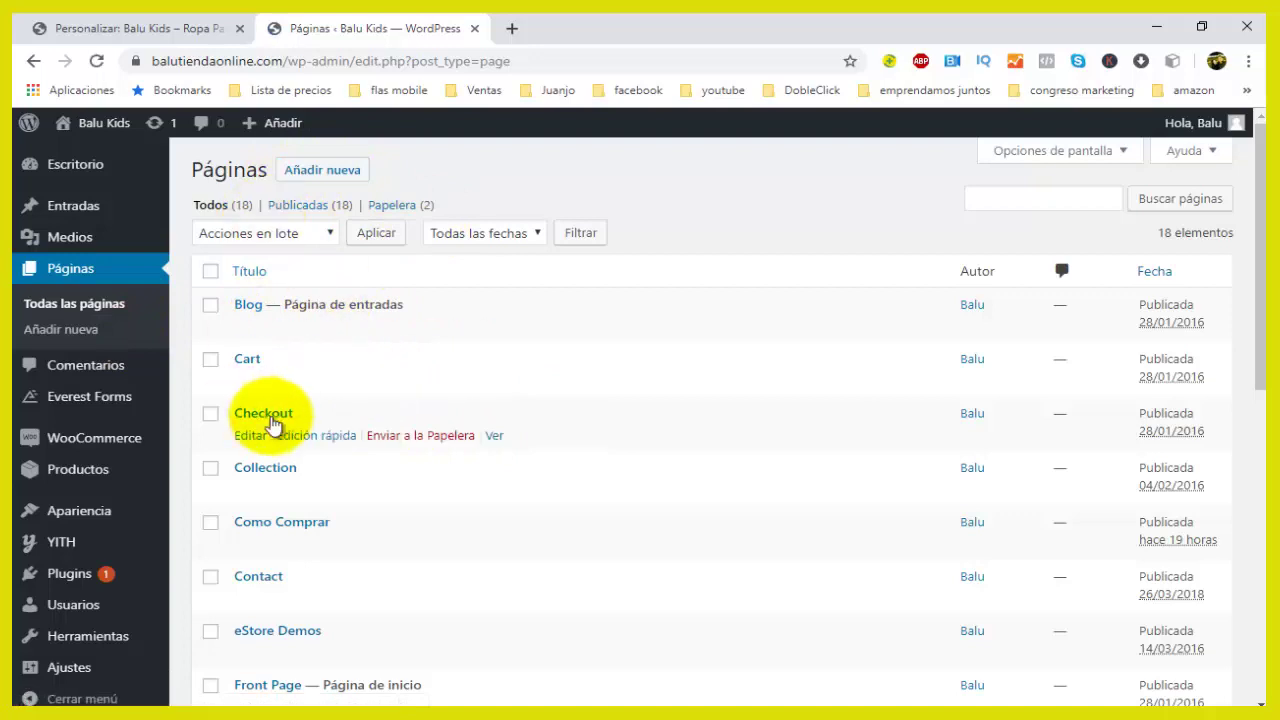
Look through the list of existing site pages down to its end
scroll(283, 455, "down", 1)
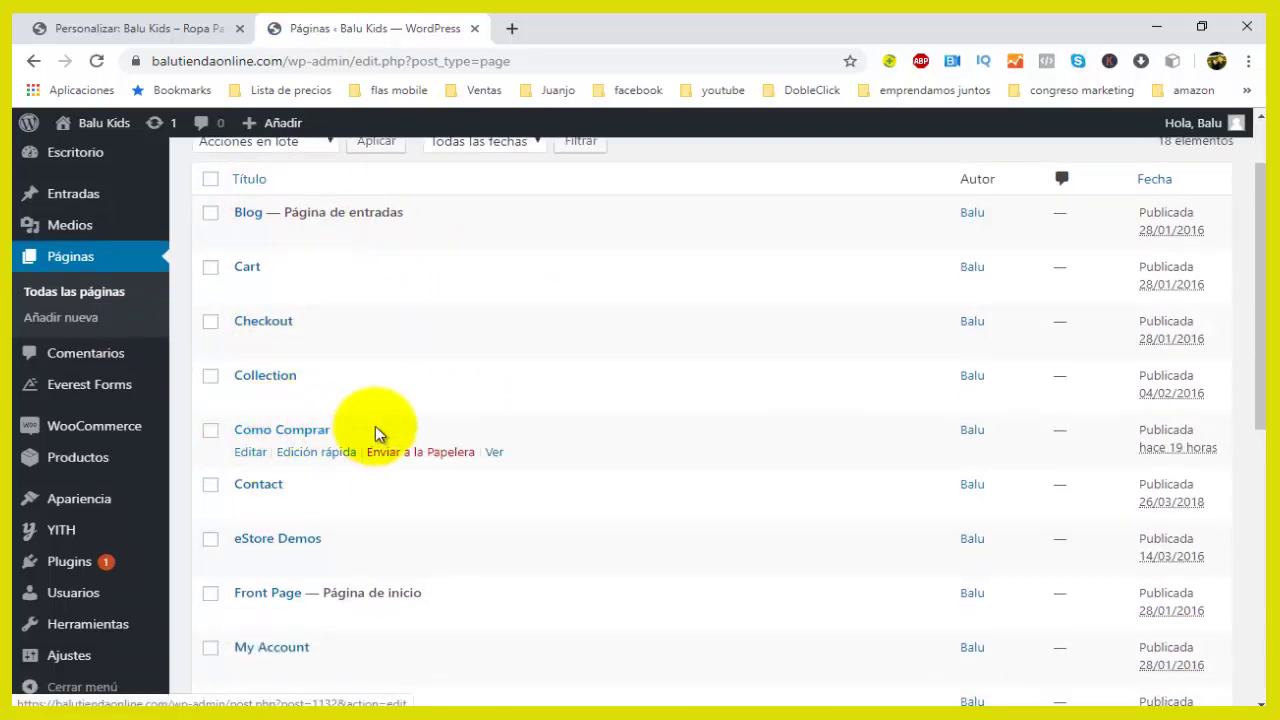
scroll(265, 468, "down", 1)
scroll(265, 468, "down", 1)
scroll(306, 470, "down", 1)
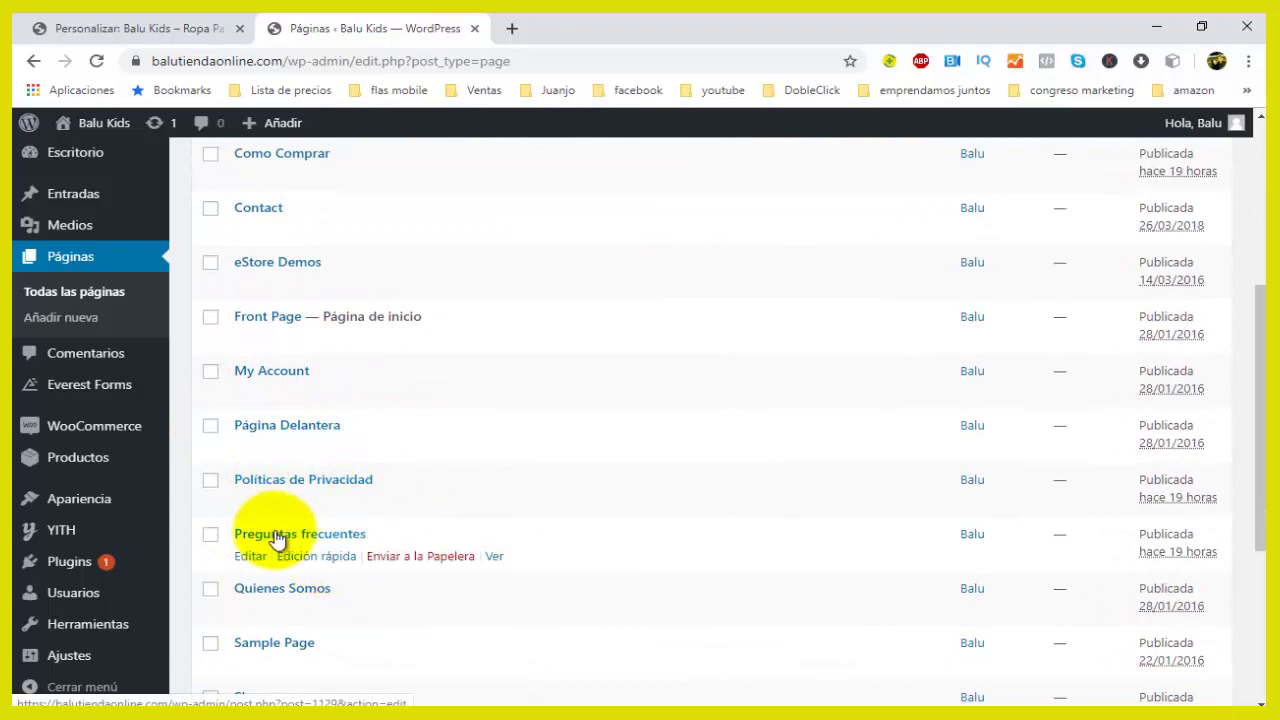
scroll(305, 530, "down", 1)
scroll(340, 540, "down", 2)
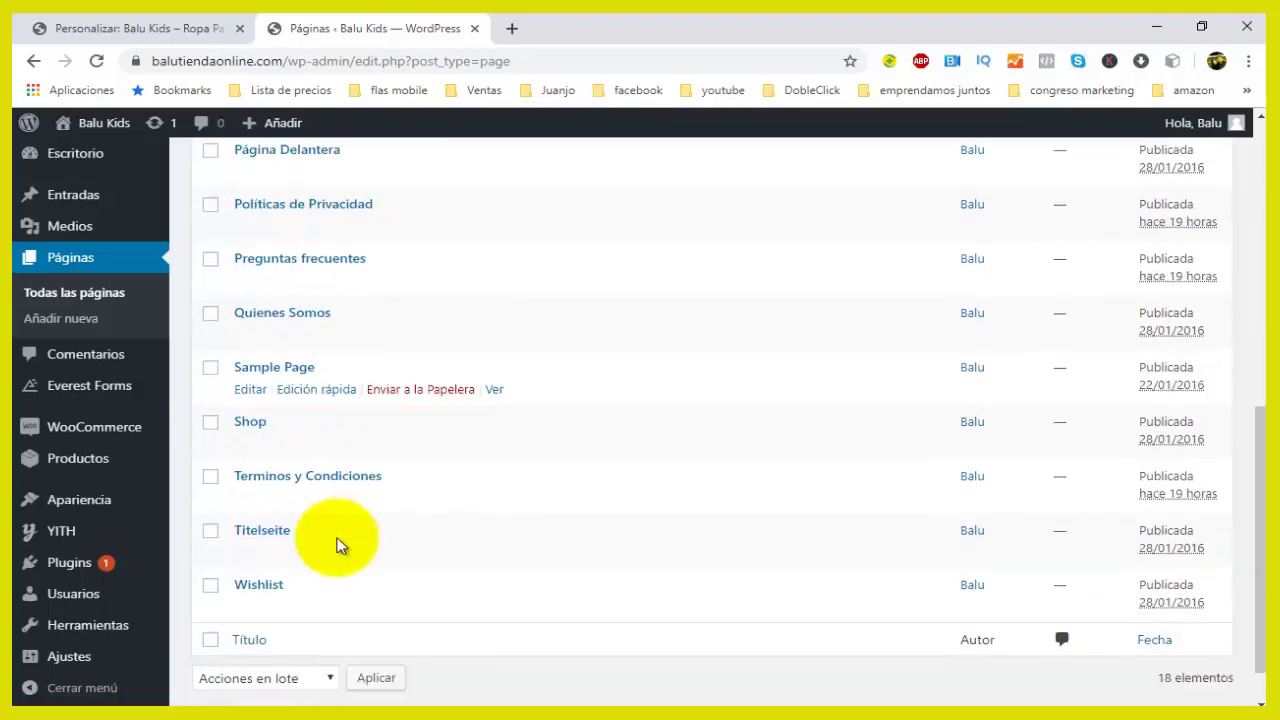
scroll(337, 543, "up", 6)
Create a new page titled "Prueba" and fill its body with several short paragraphs of placeholder text
left_click(324, 178)
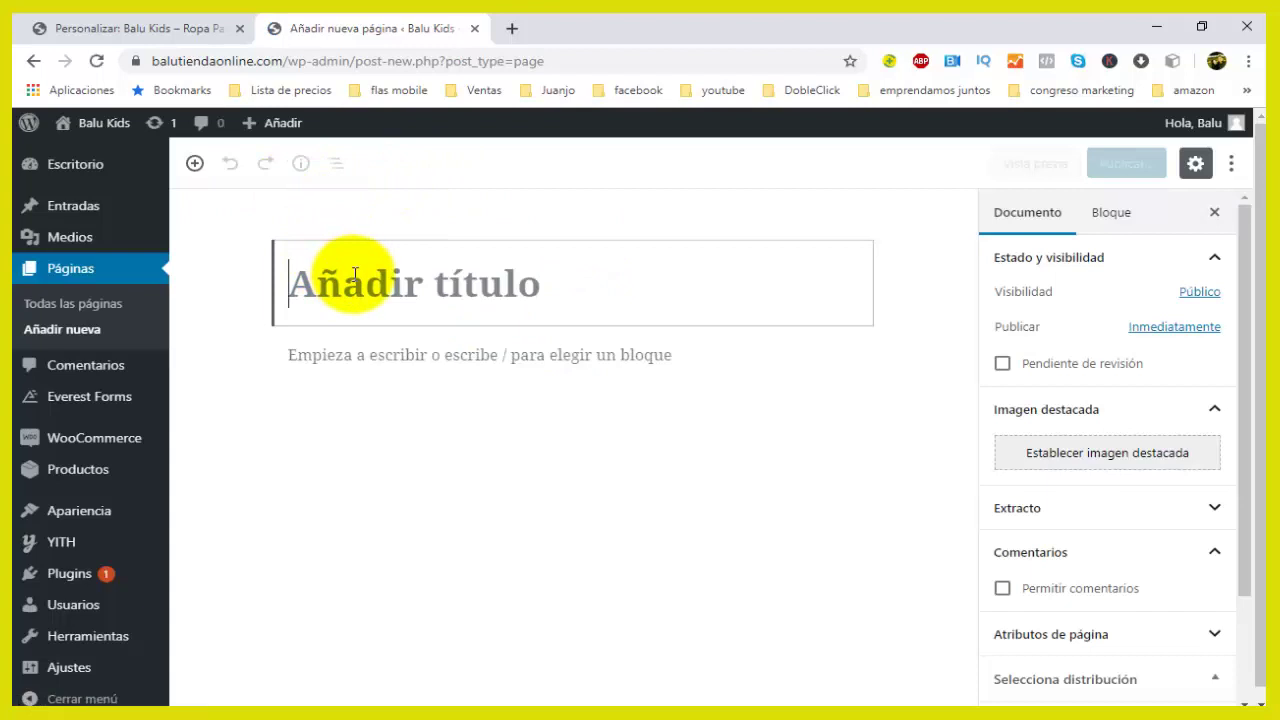
type("Prueba")
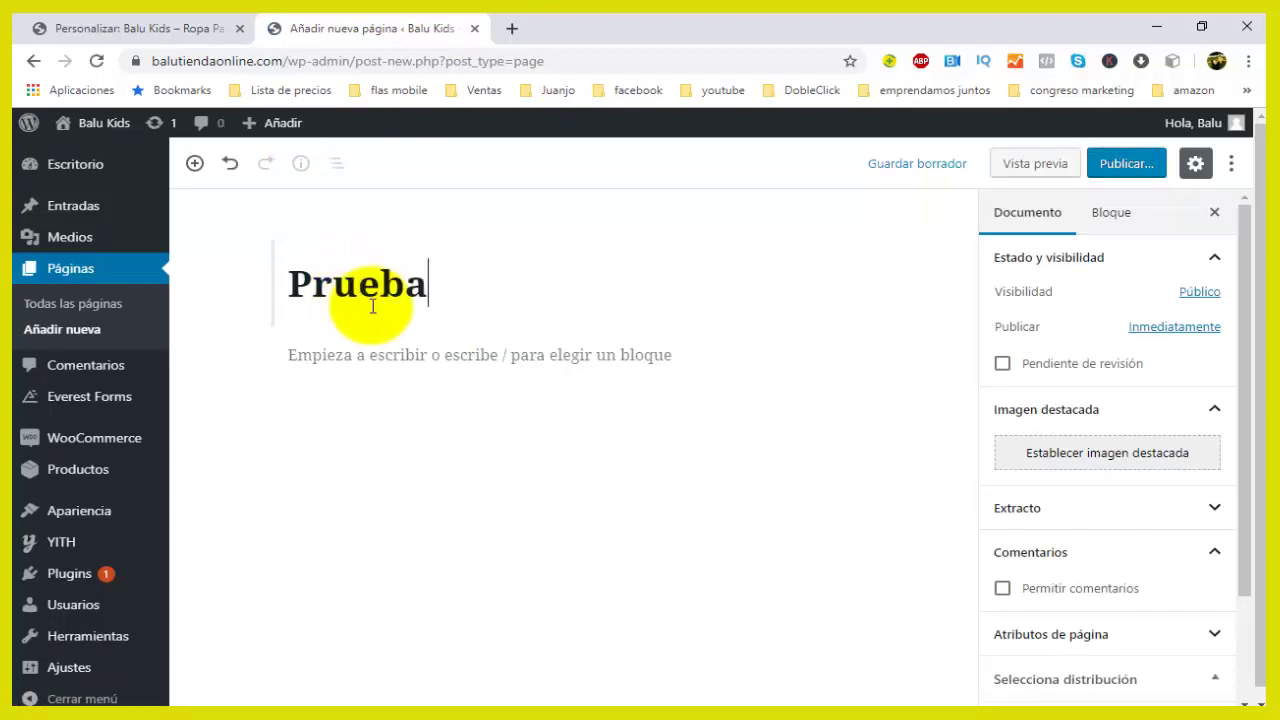
left_click(412, 355)
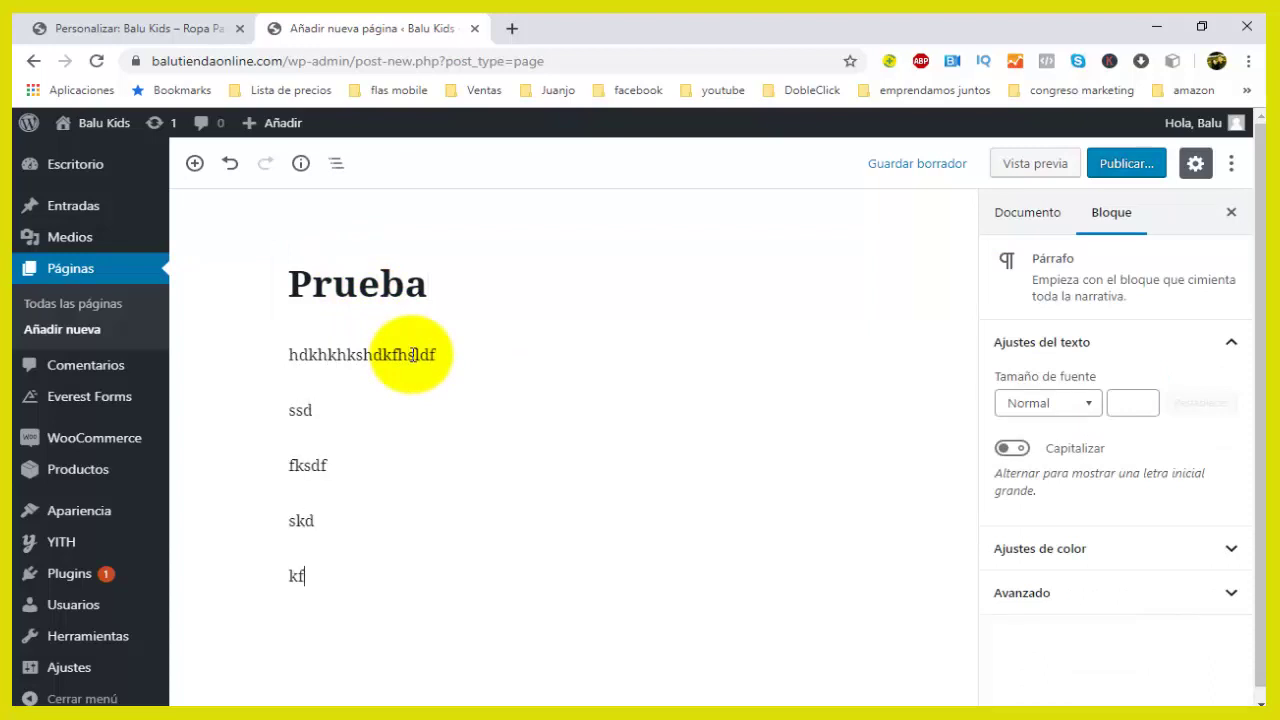
type("s")
key("Return")
type("kd")
key("Return")
type("fks")
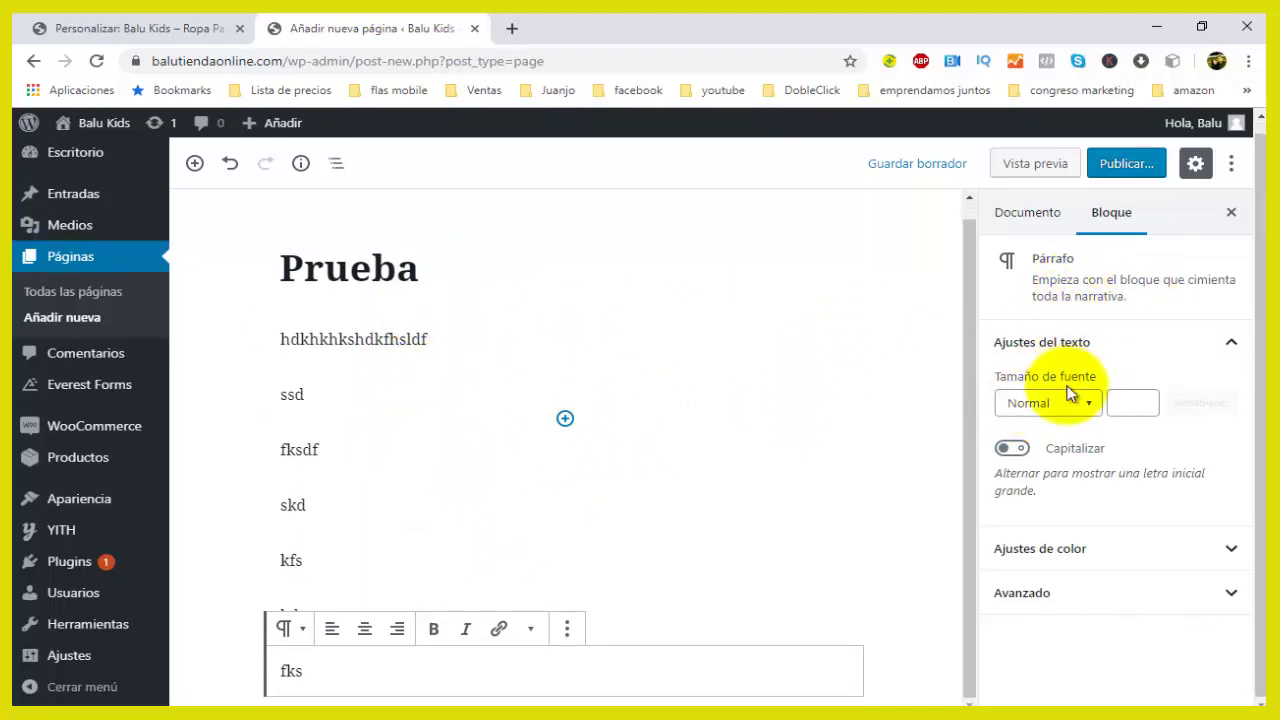
Publish the Prueba page and copy its web address
left_click(1135, 170)
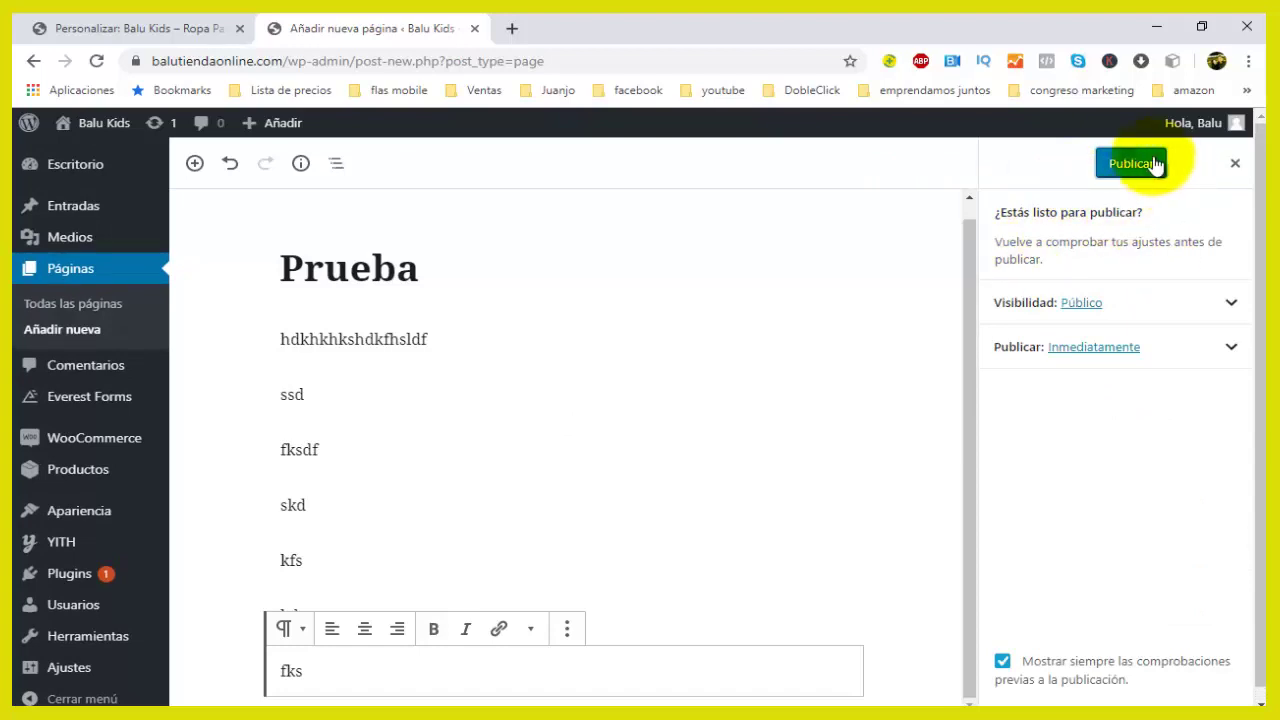
left_click(1140, 164)
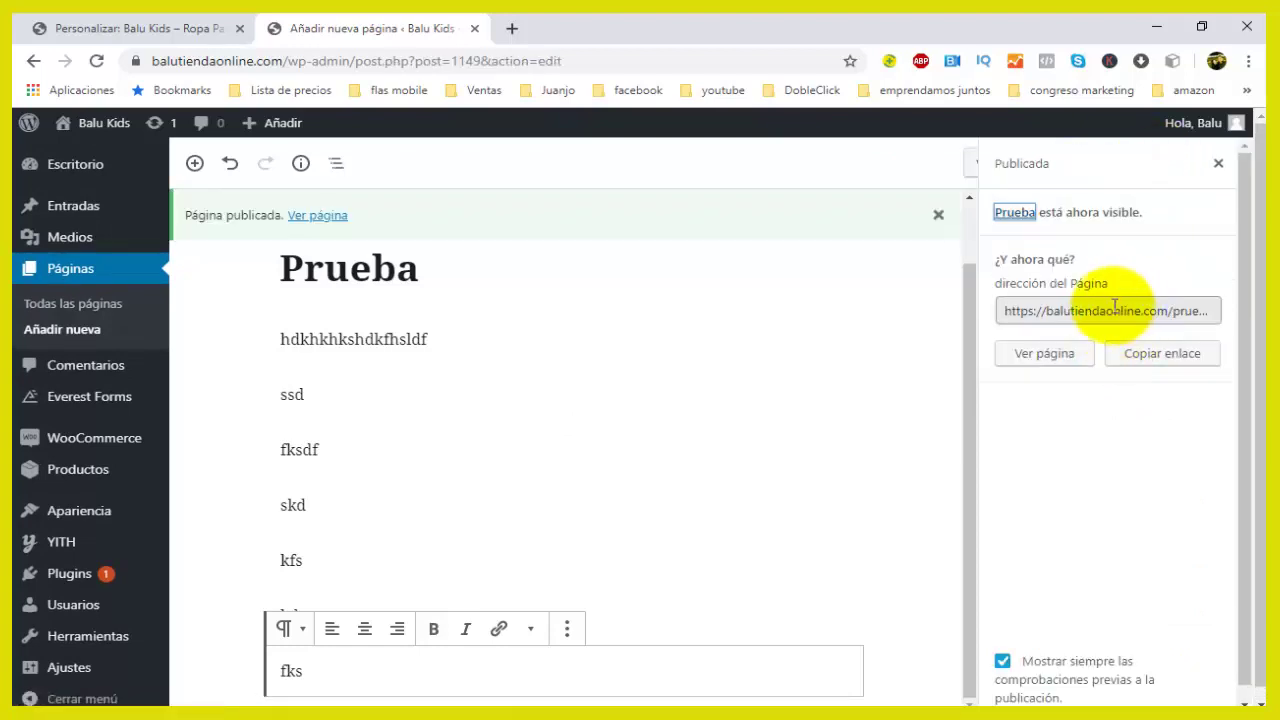
left_click(1115, 308)
right_click(1120, 316)
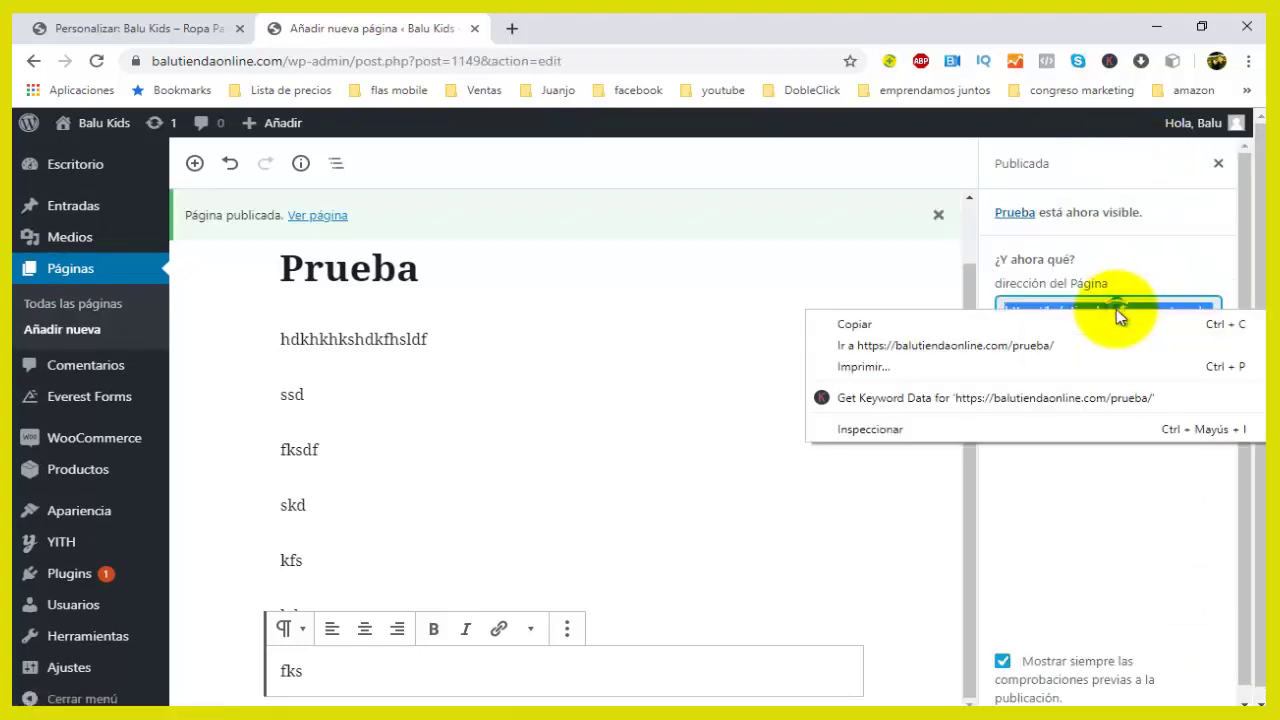
left_click(957, 333)
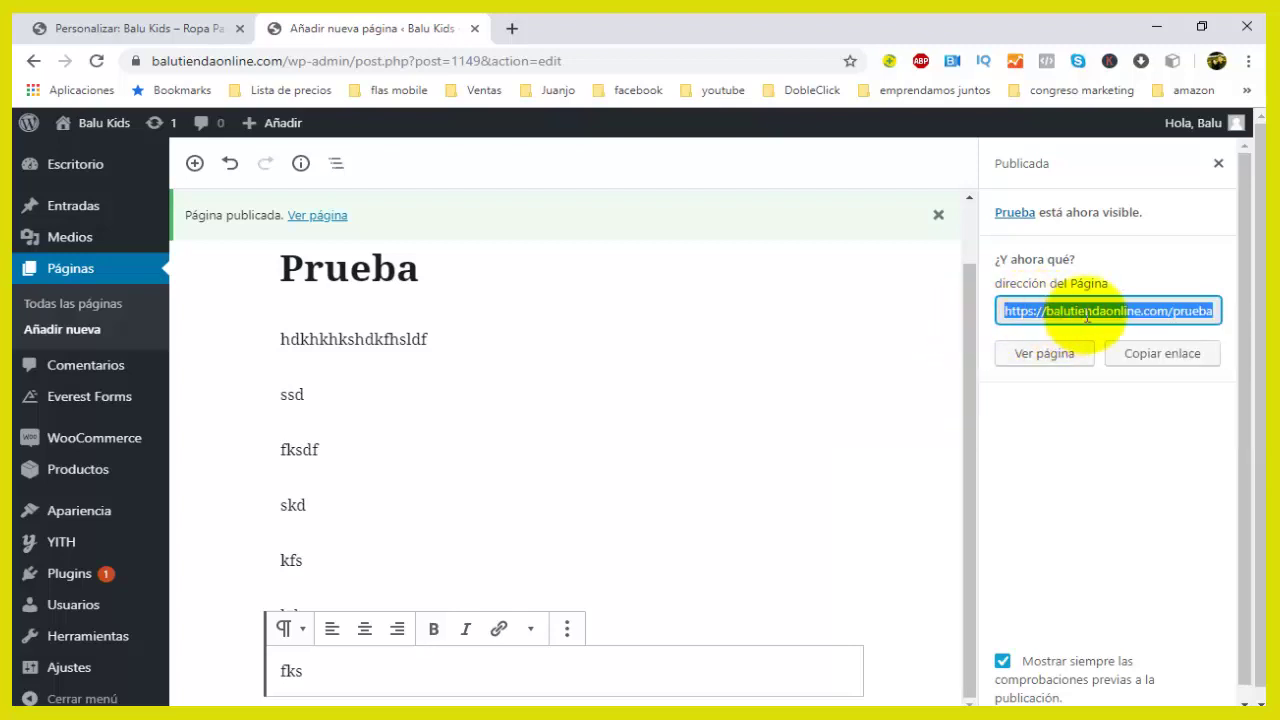
Return to the reloaded site customizer and set the title of the Theme Info footer widget to "Prueba"
left_click(100, 28)
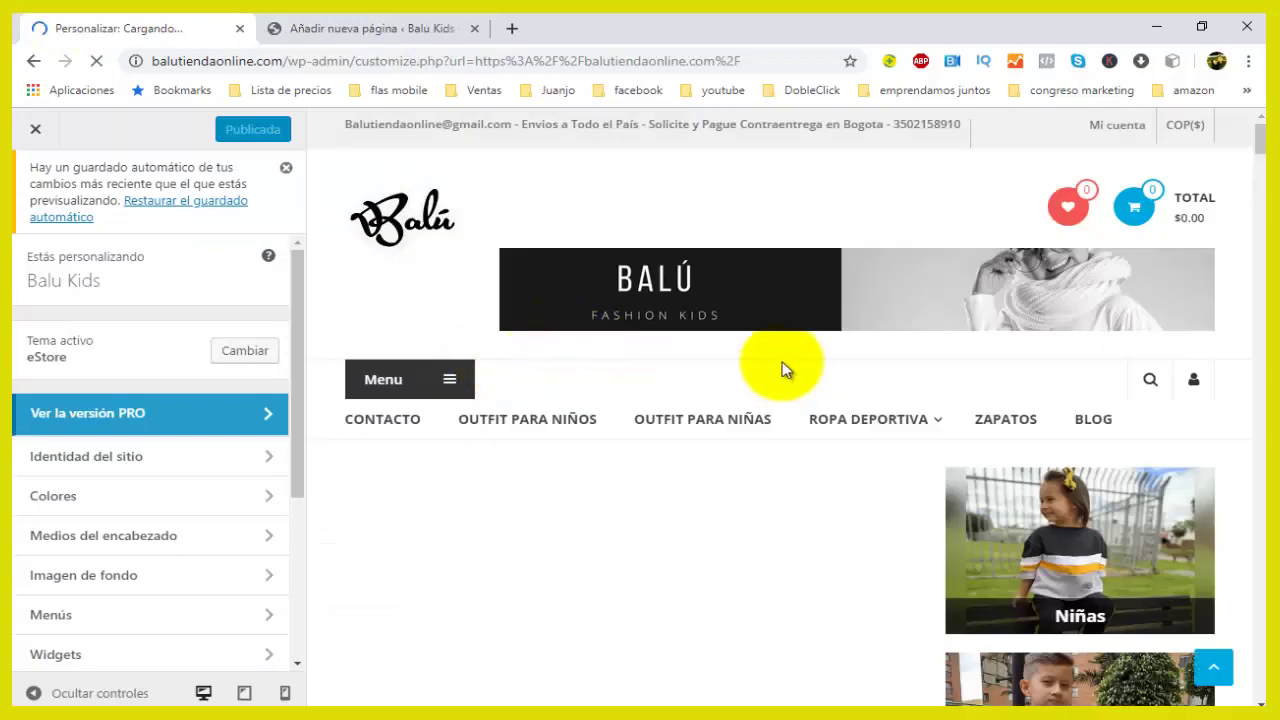
left_click_drag(1255, 200, 1260, 695)
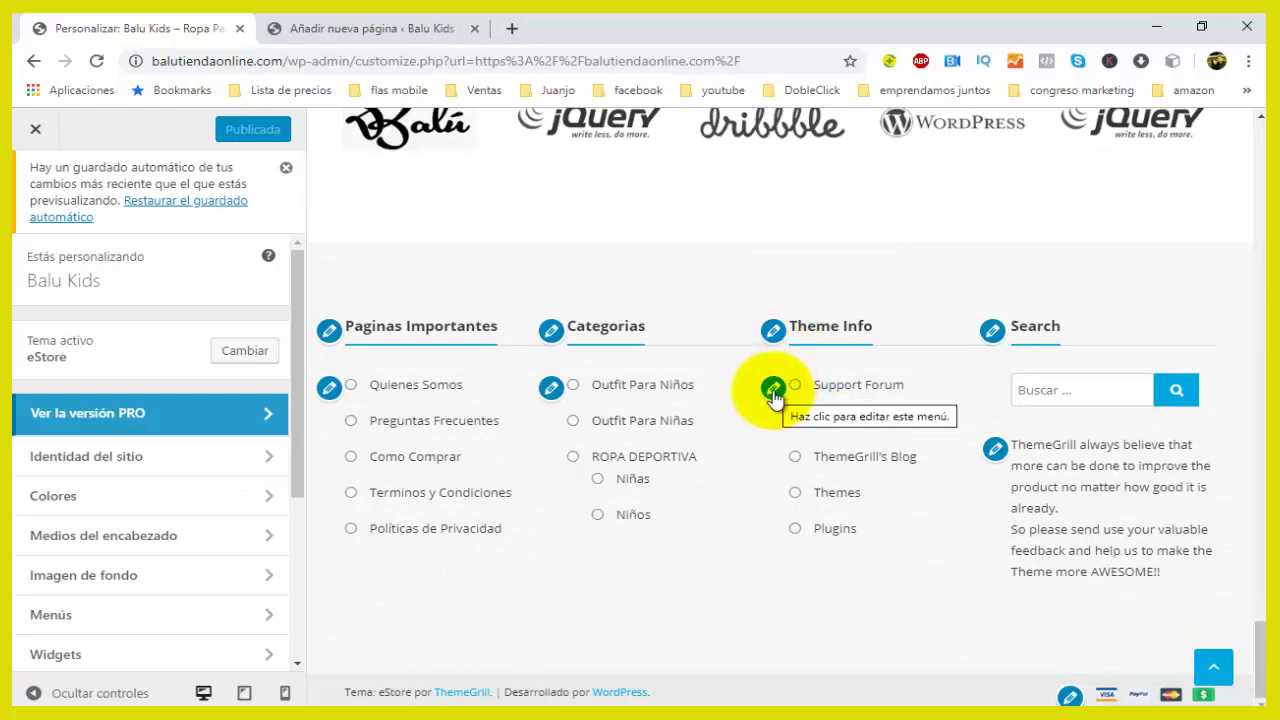
left_click(774, 333)
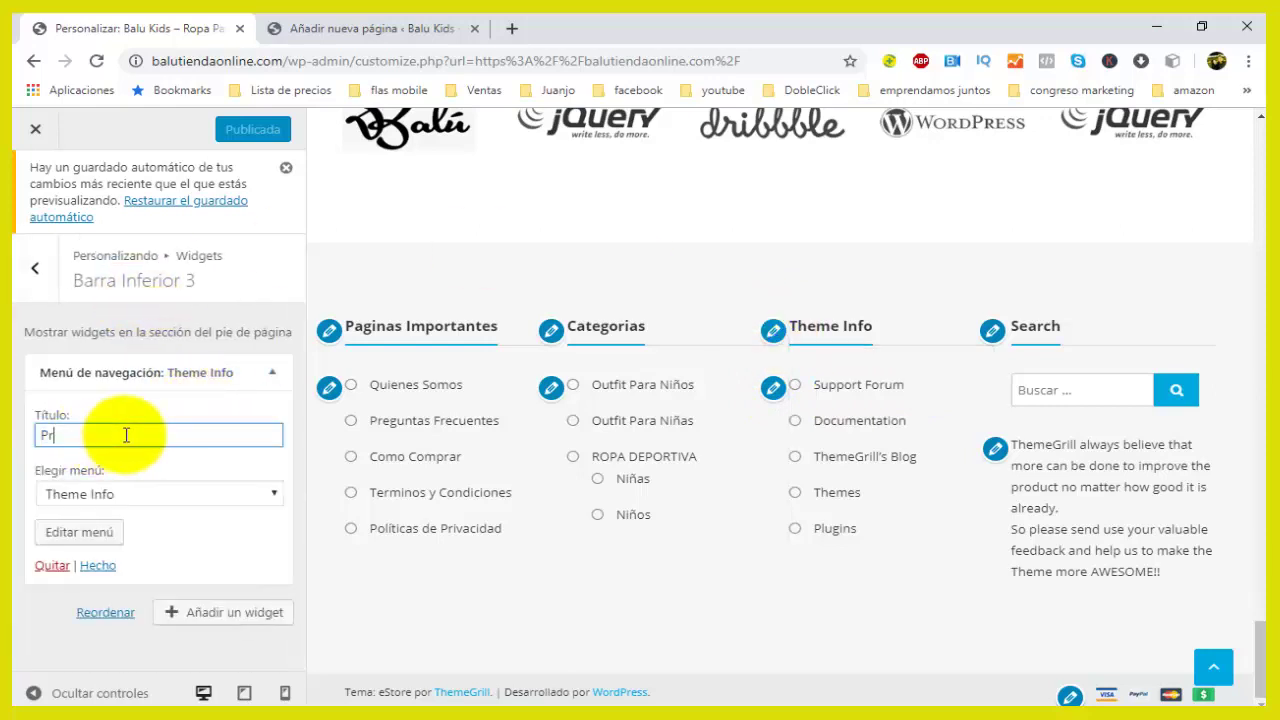
type("Prueba")
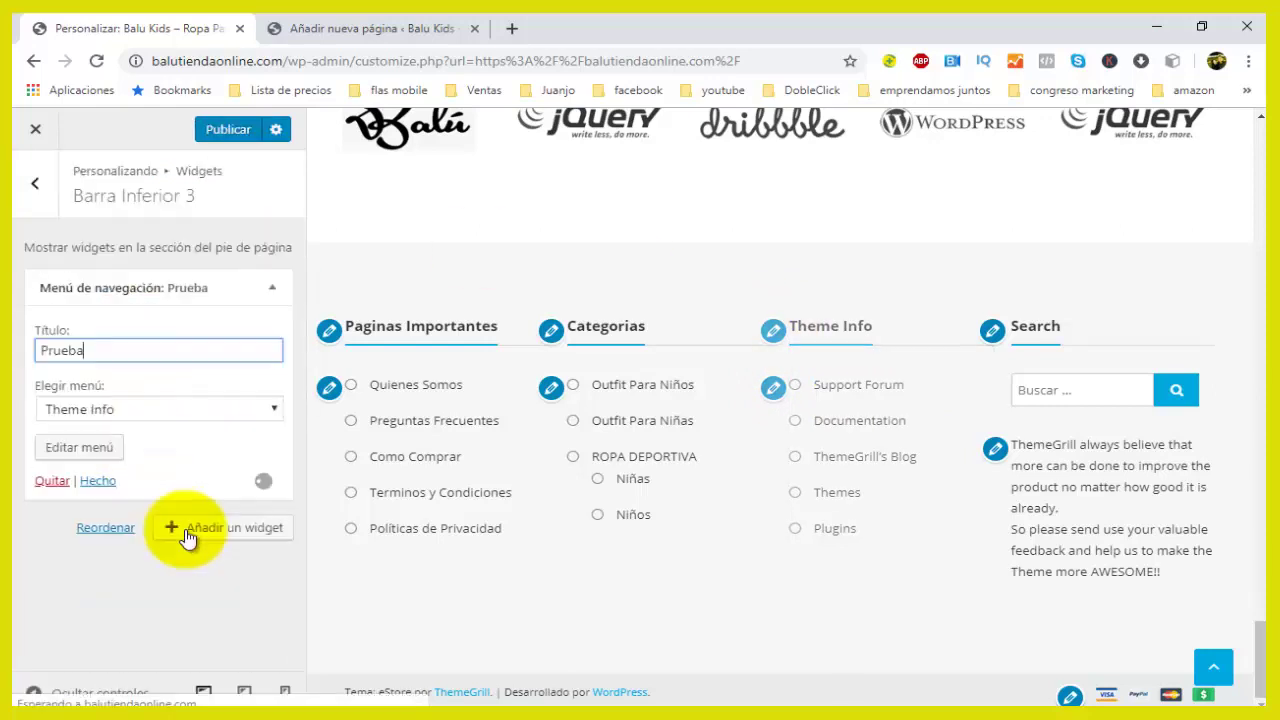
left_click(222, 528)
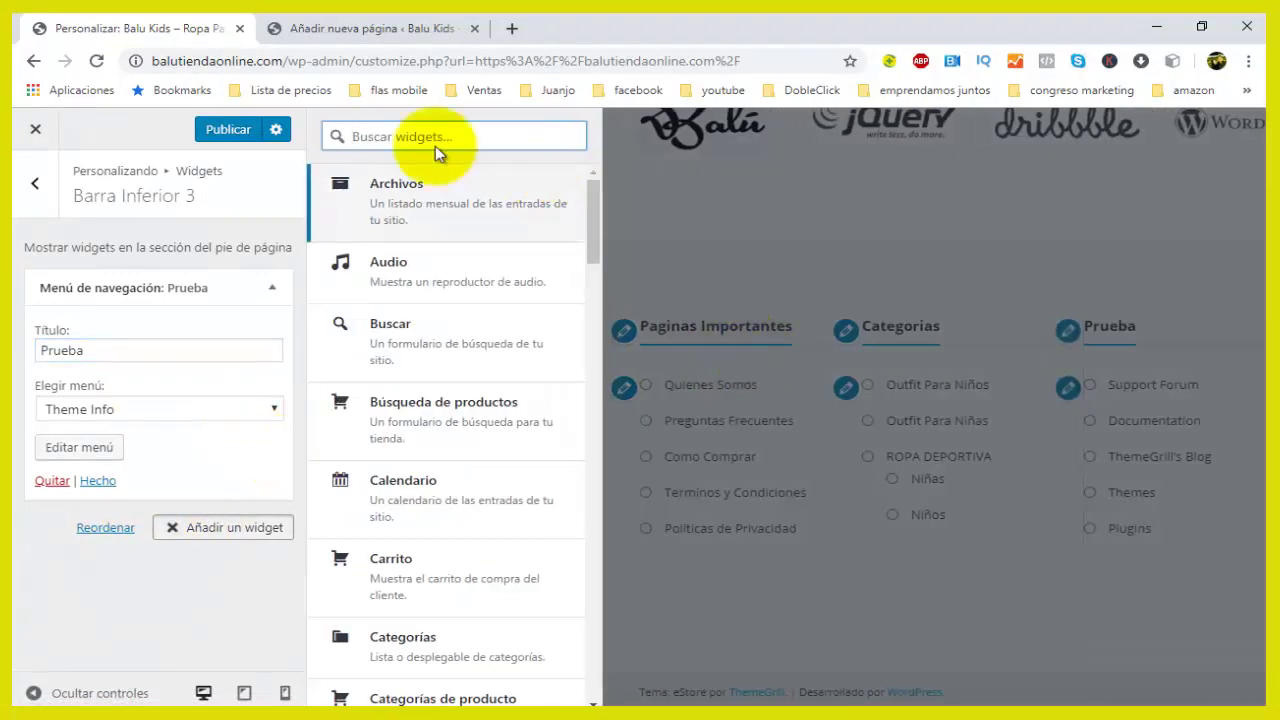
left_click(99, 481)
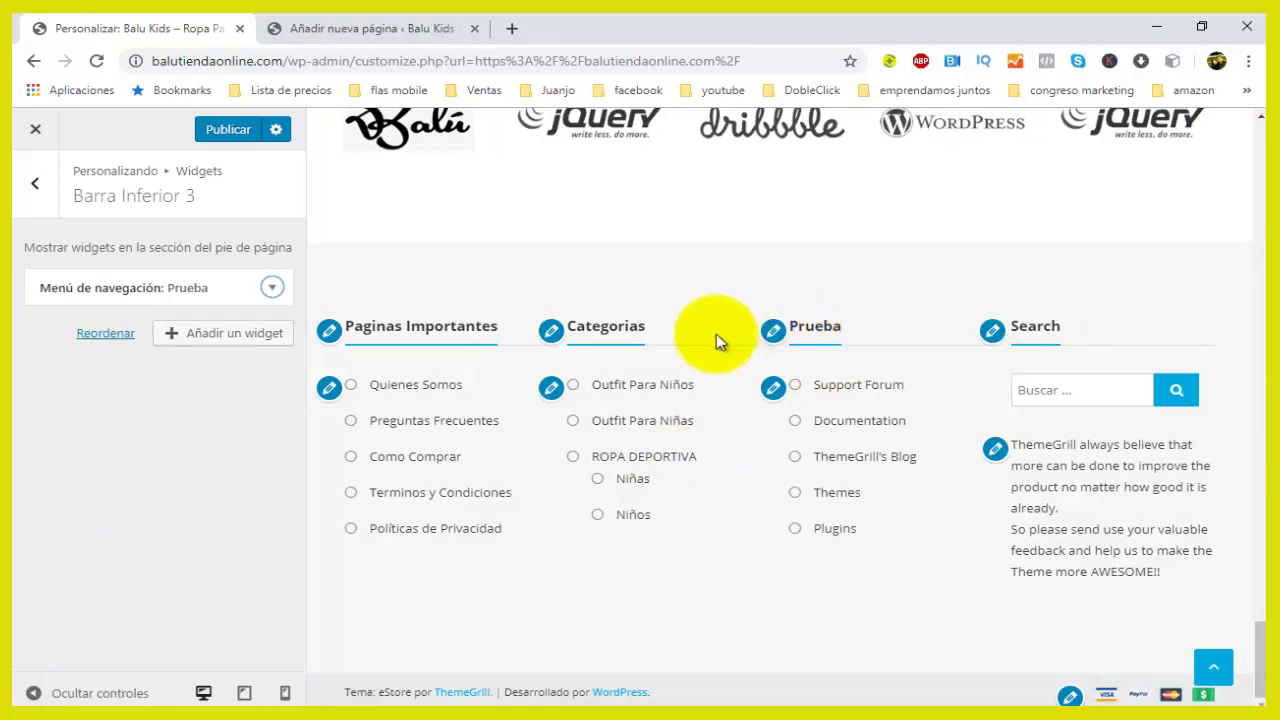
Remove the Plugins and Themes links from the Theme Info menu in the Prueba footer column
left_click(773, 389)
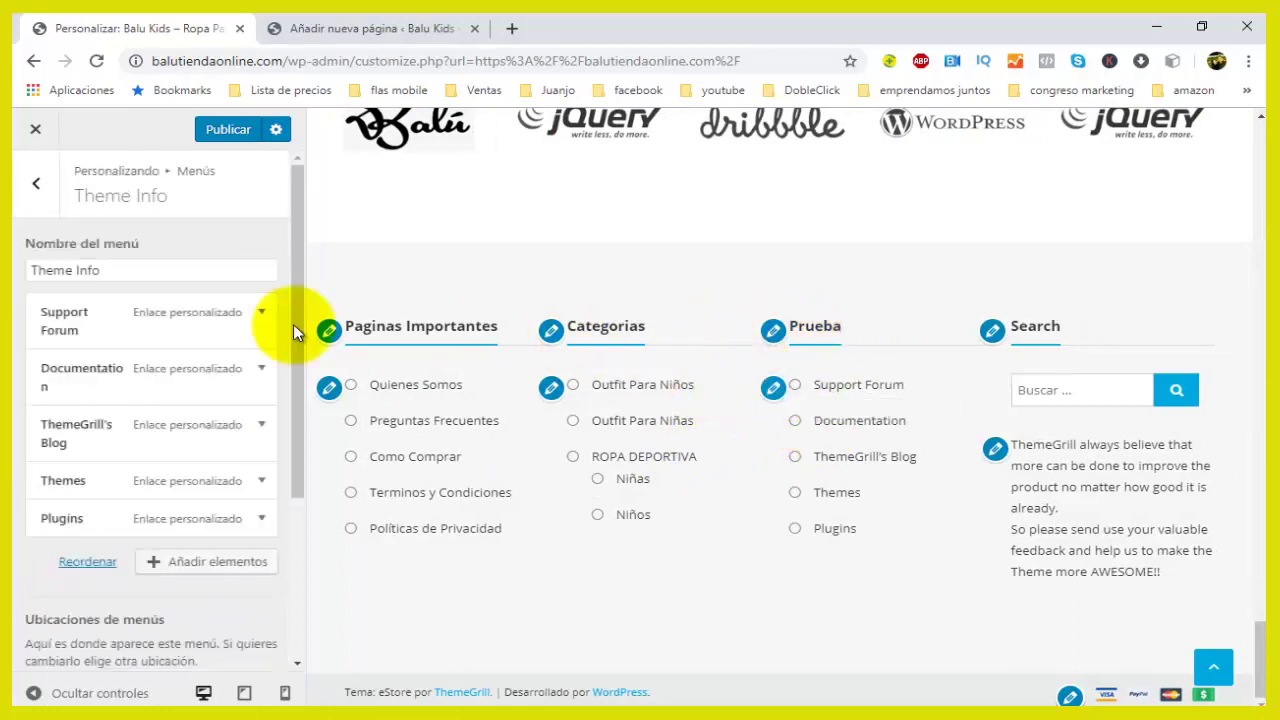
left_click(259, 519)
scroll(140, 556, "down", 5)
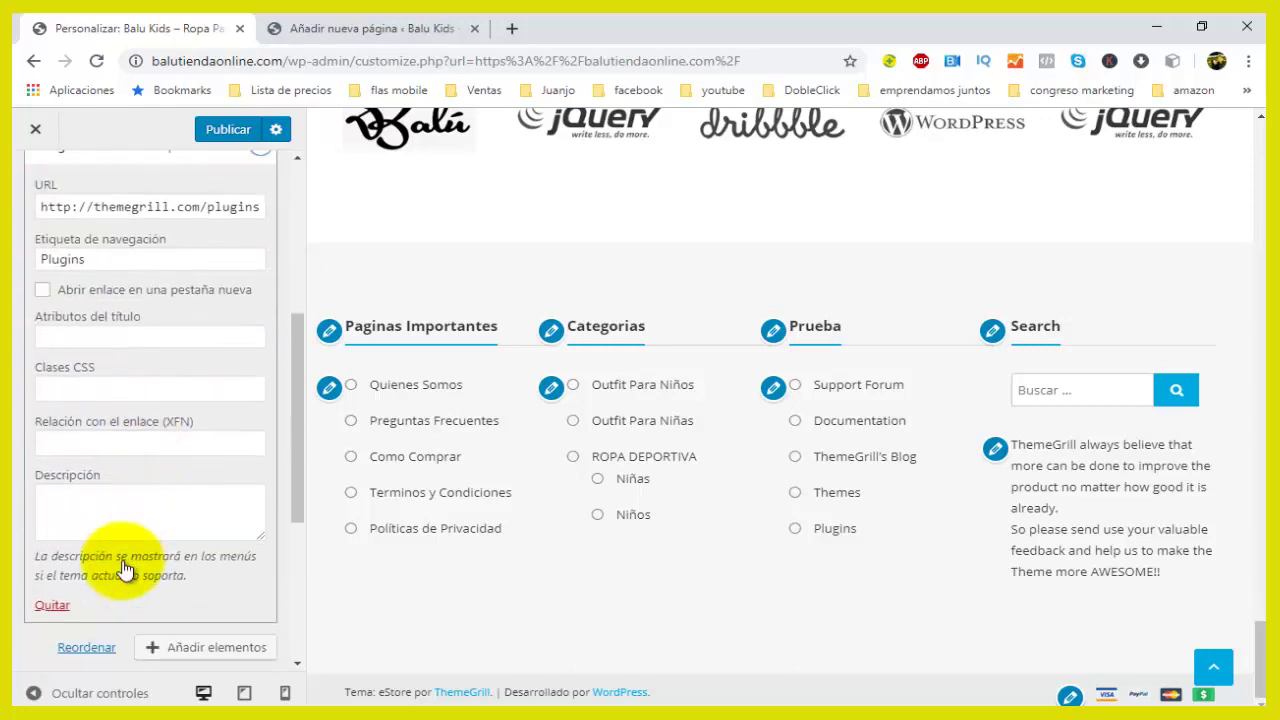
left_click(52, 426)
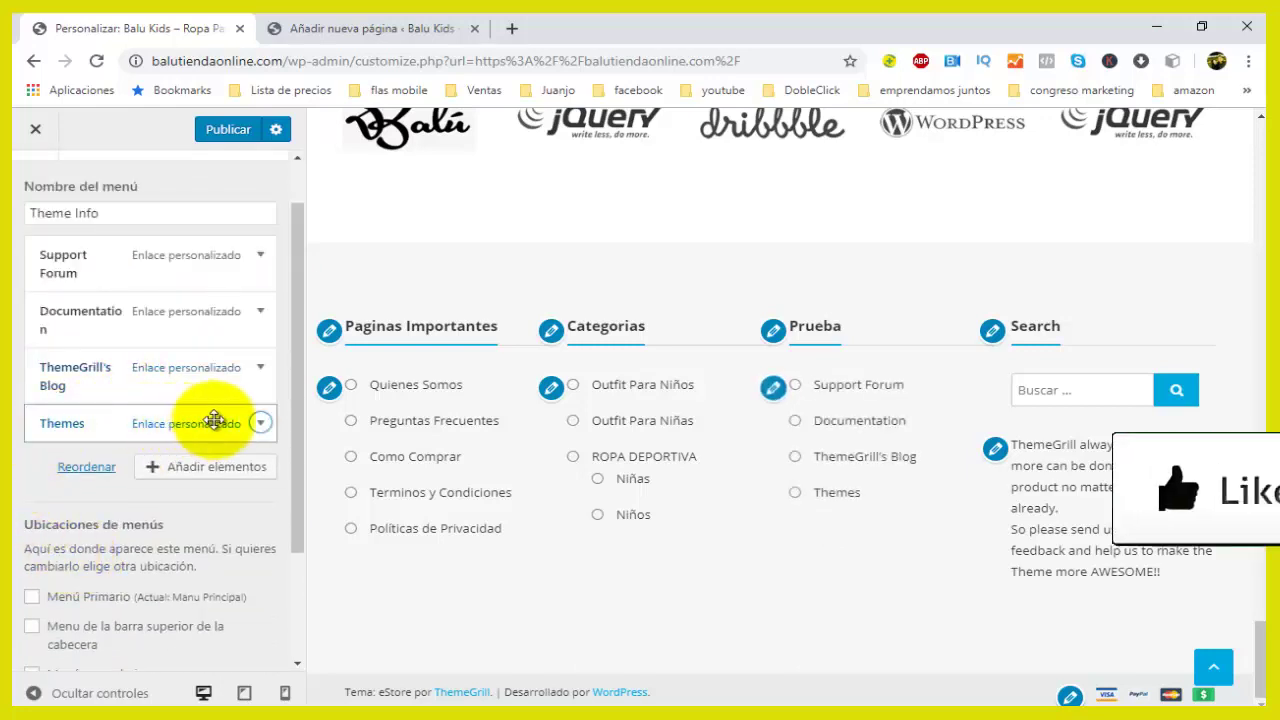
left_click(262, 424)
scroll(128, 442, "down", 5)
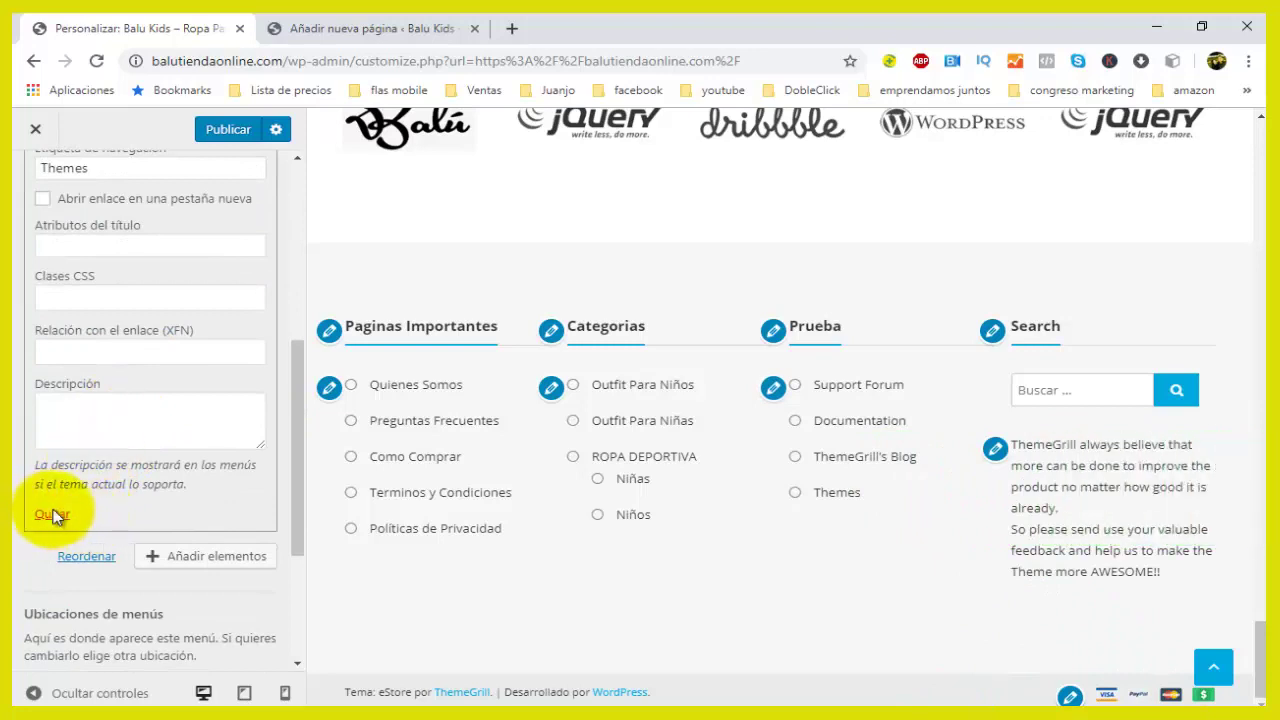
left_click(52, 515)
Remove the ThemeGrill's Blog and Documentation links from the Theme Info menu
left_click(261, 424)
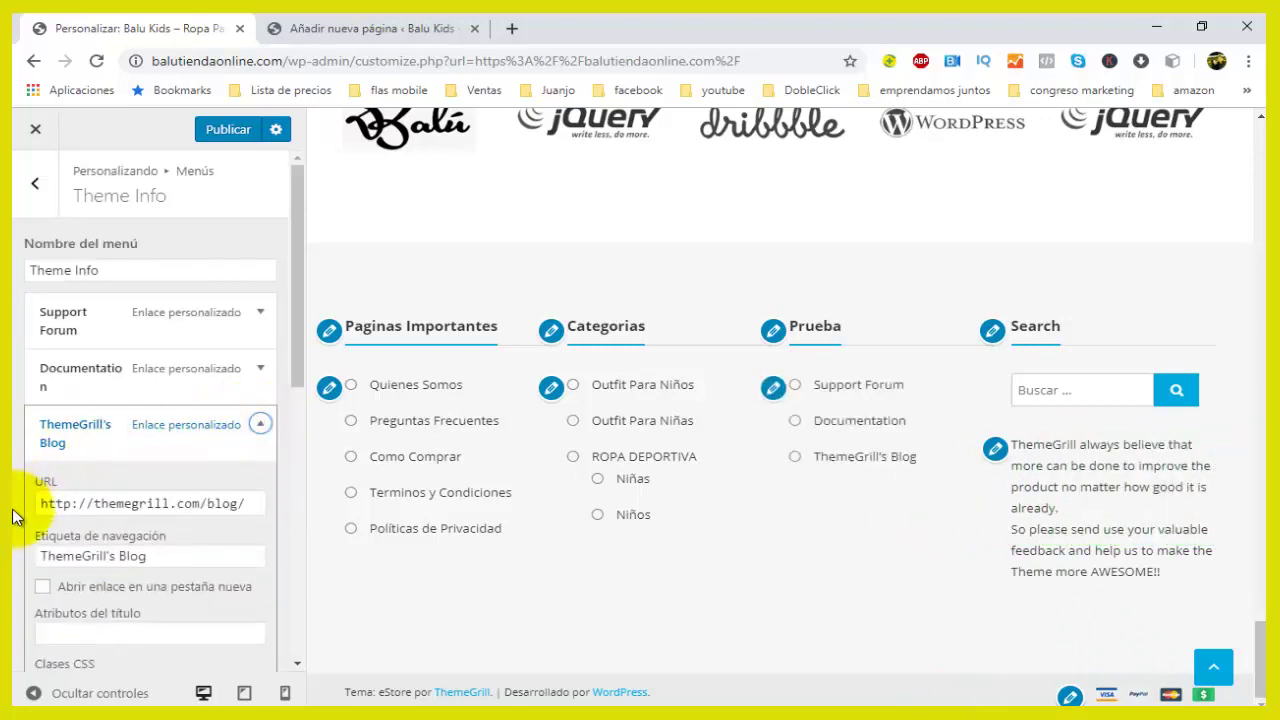
scroll(74, 510, "down", 6)
left_click(52, 349)
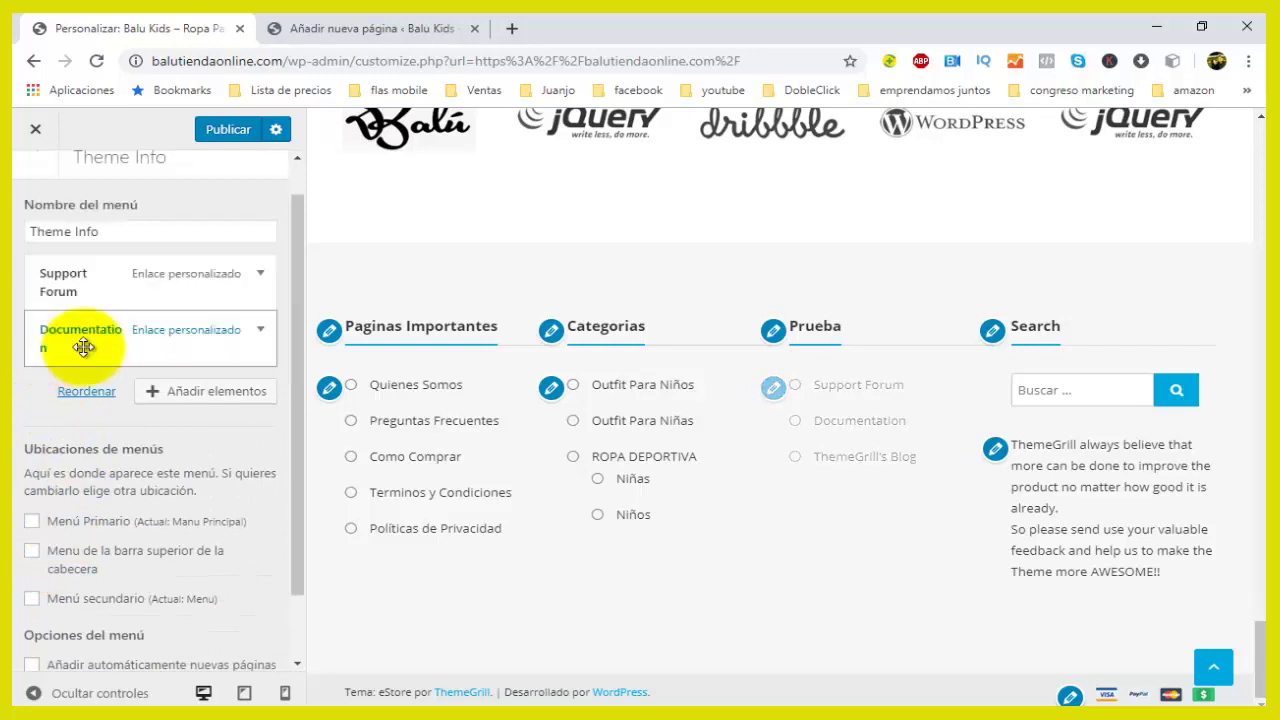
left_click(260, 368)
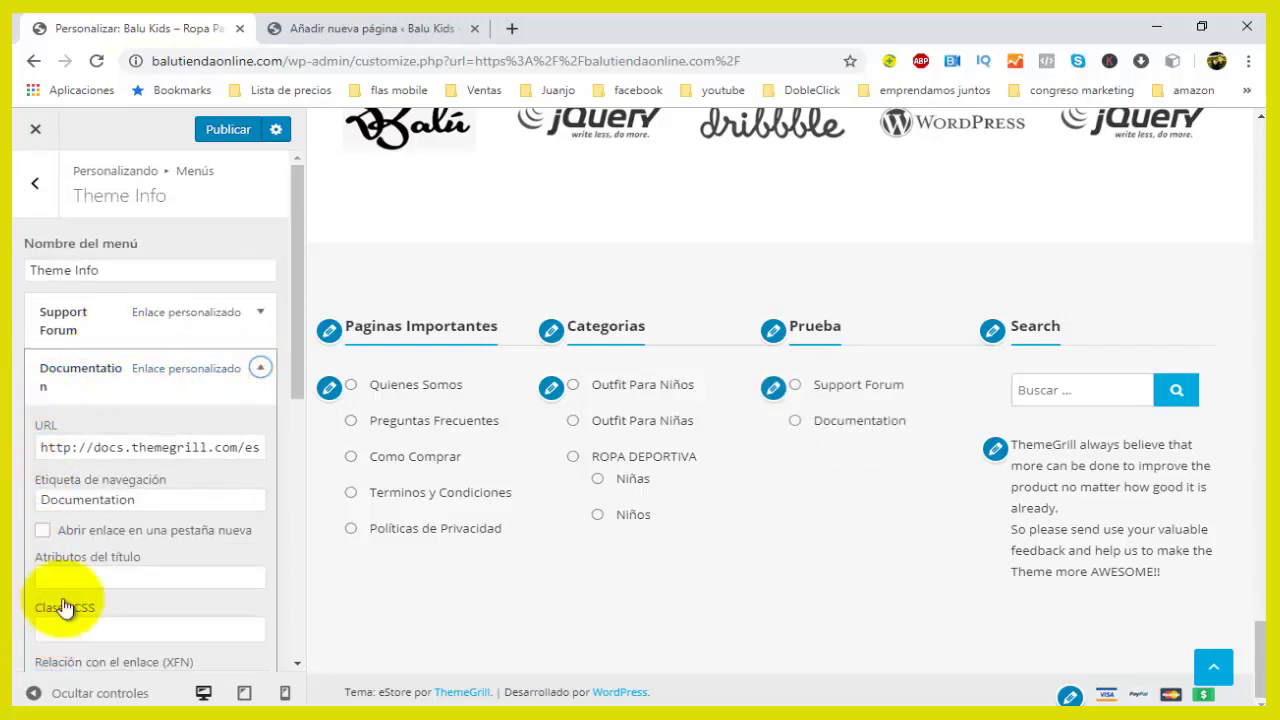
scroll(64, 607, "down", 5)
left_click(55, 277)
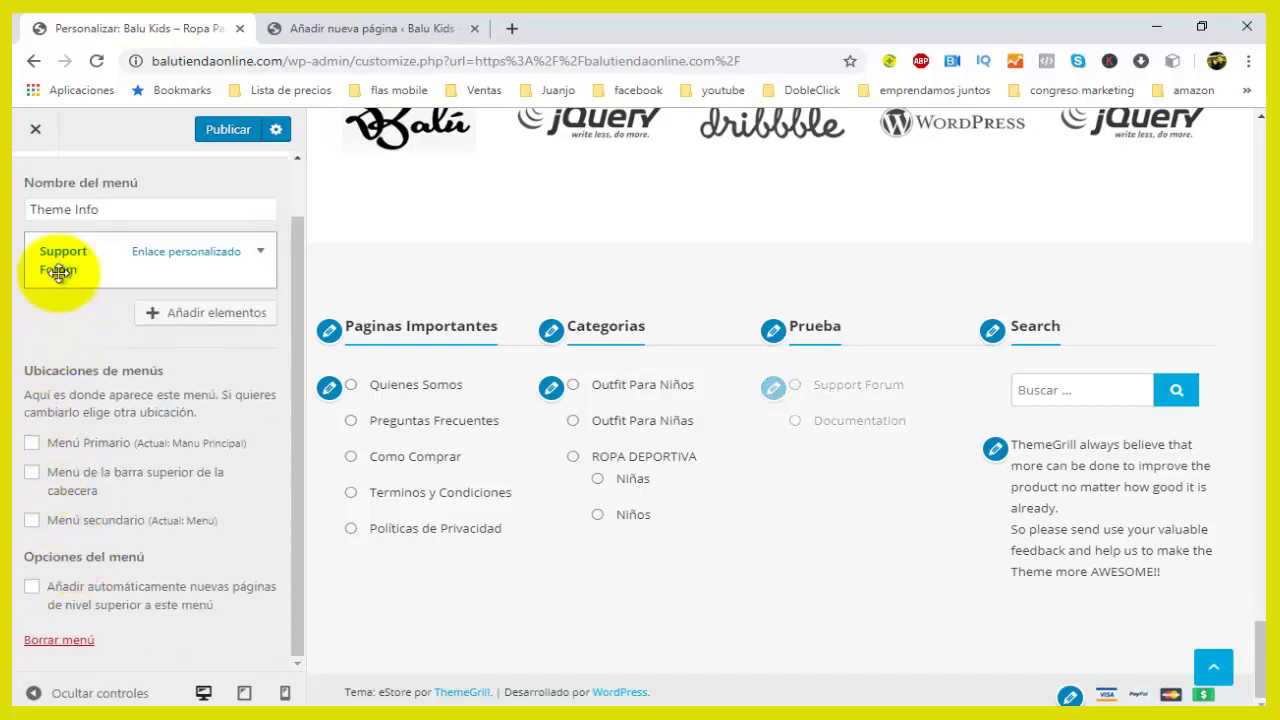
Add the Prueba page to the Theme Info menu and publish the customizer changes
scroll(608, 443, "up", 3)
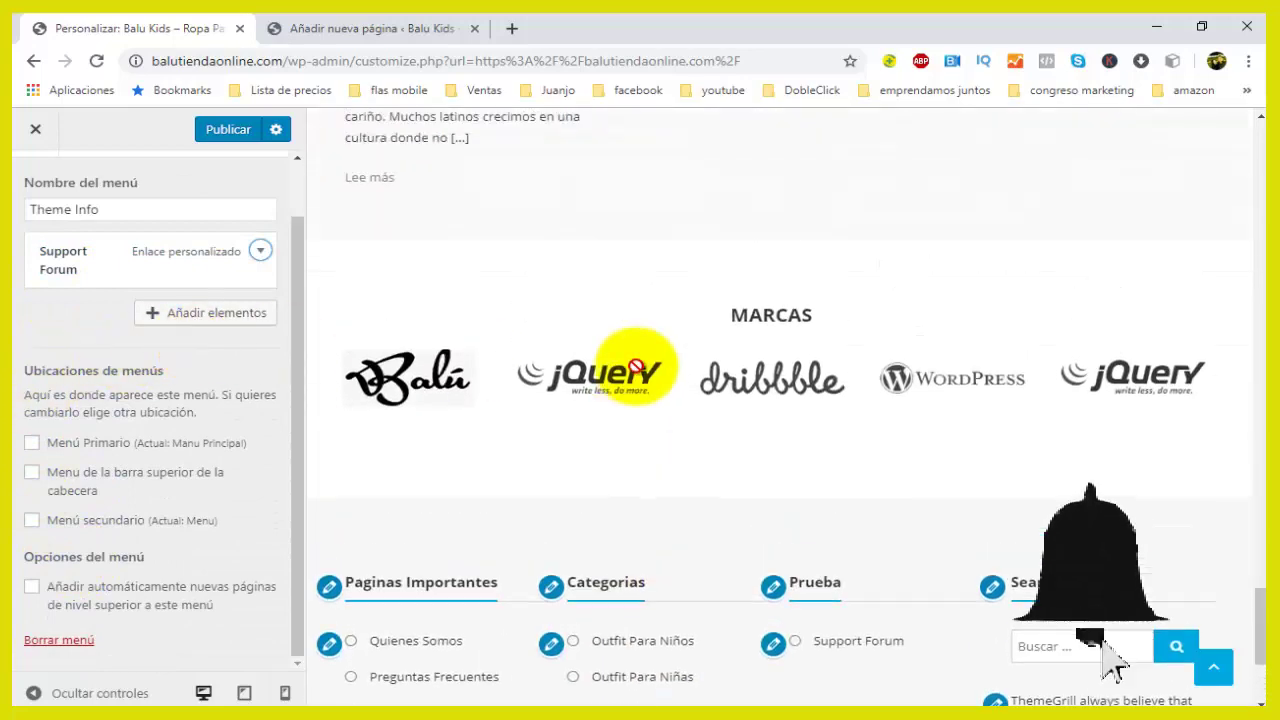
scroll(636, 367, "down", 2)
left_click(205, 313)
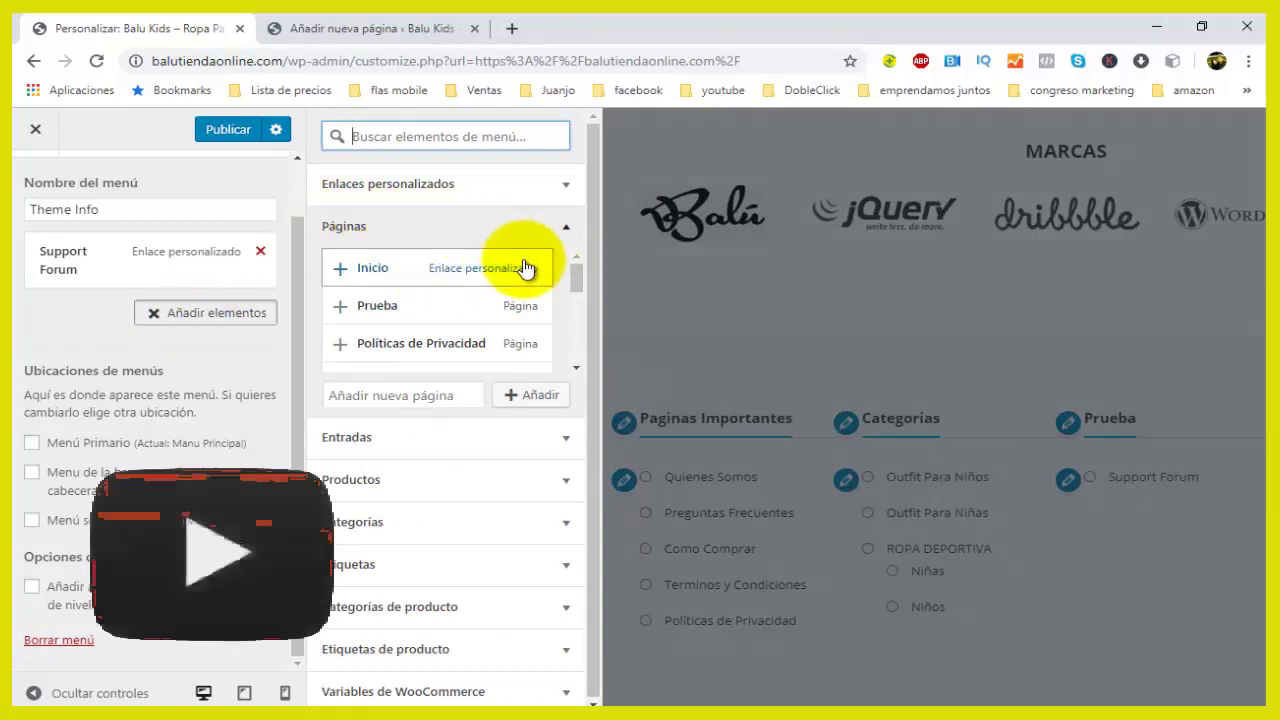
mouse_move(575, 274)
left_mouse_down()
mouse_move(576, 313)
mouse_move(579, 279)
left_mouse_up()
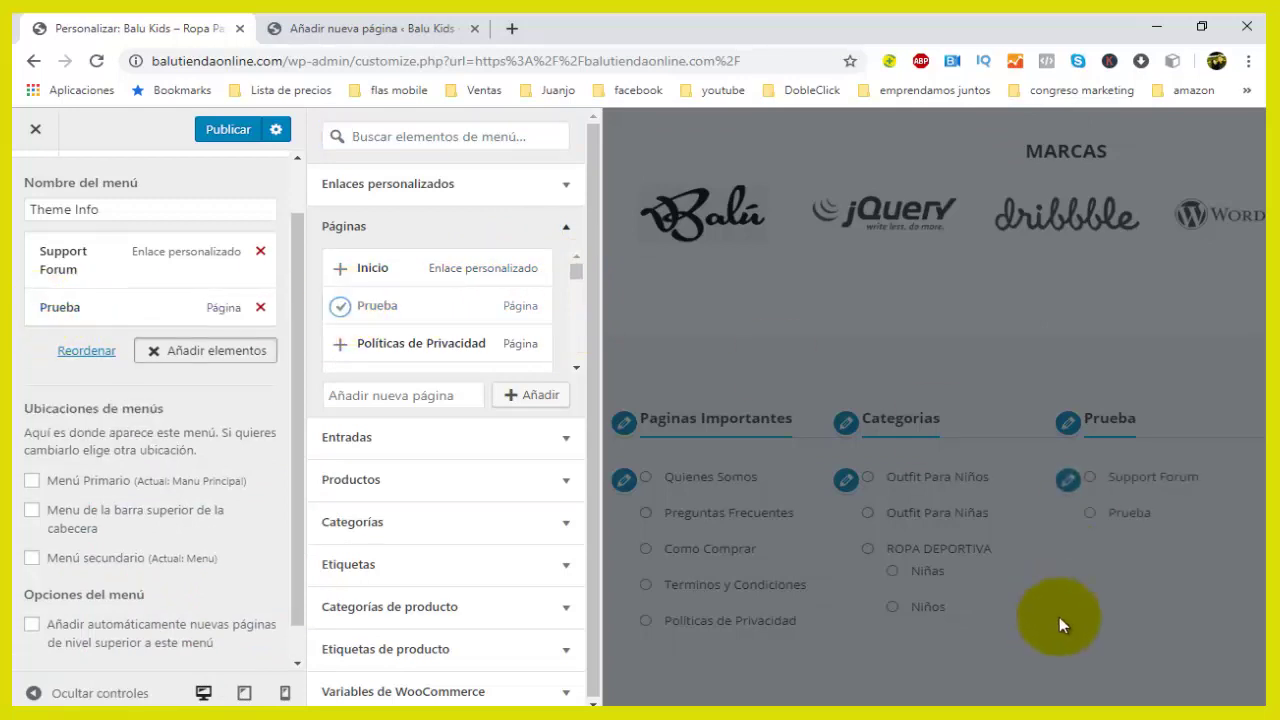
left_click(228, 132)
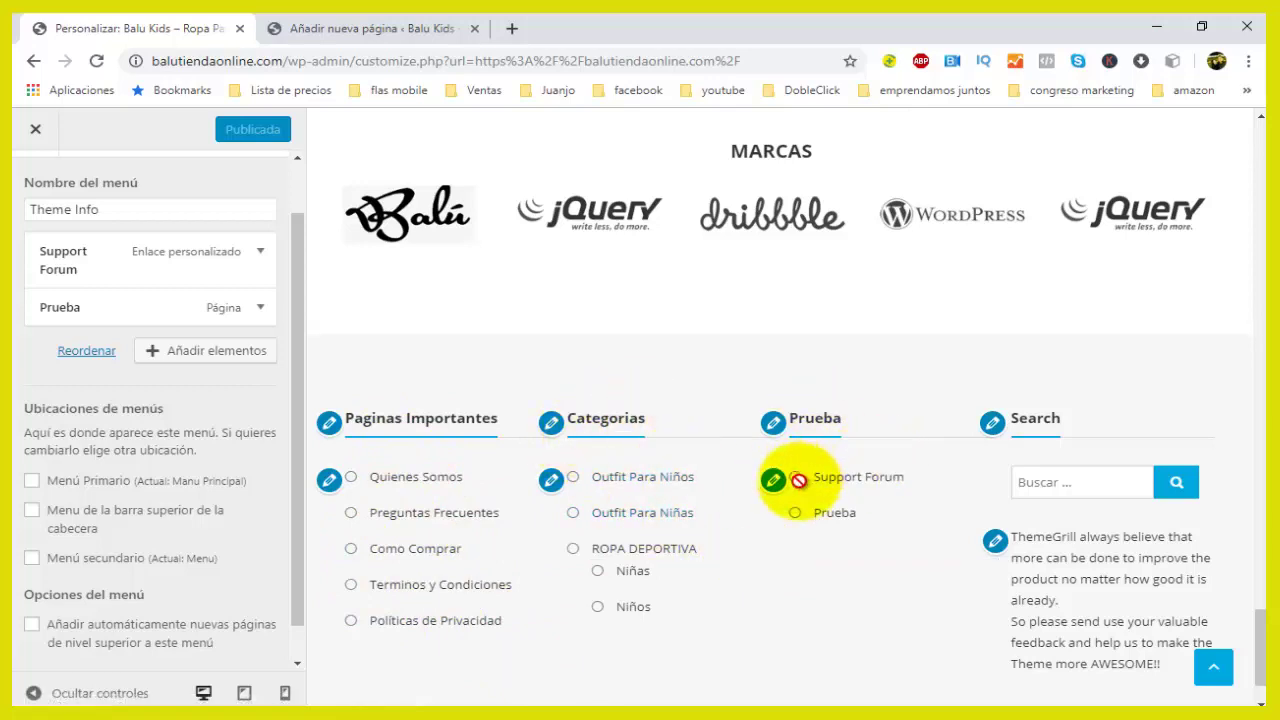
Add the Políticas de Privacidad page to the Theme Info menu
left_click(216, 358)
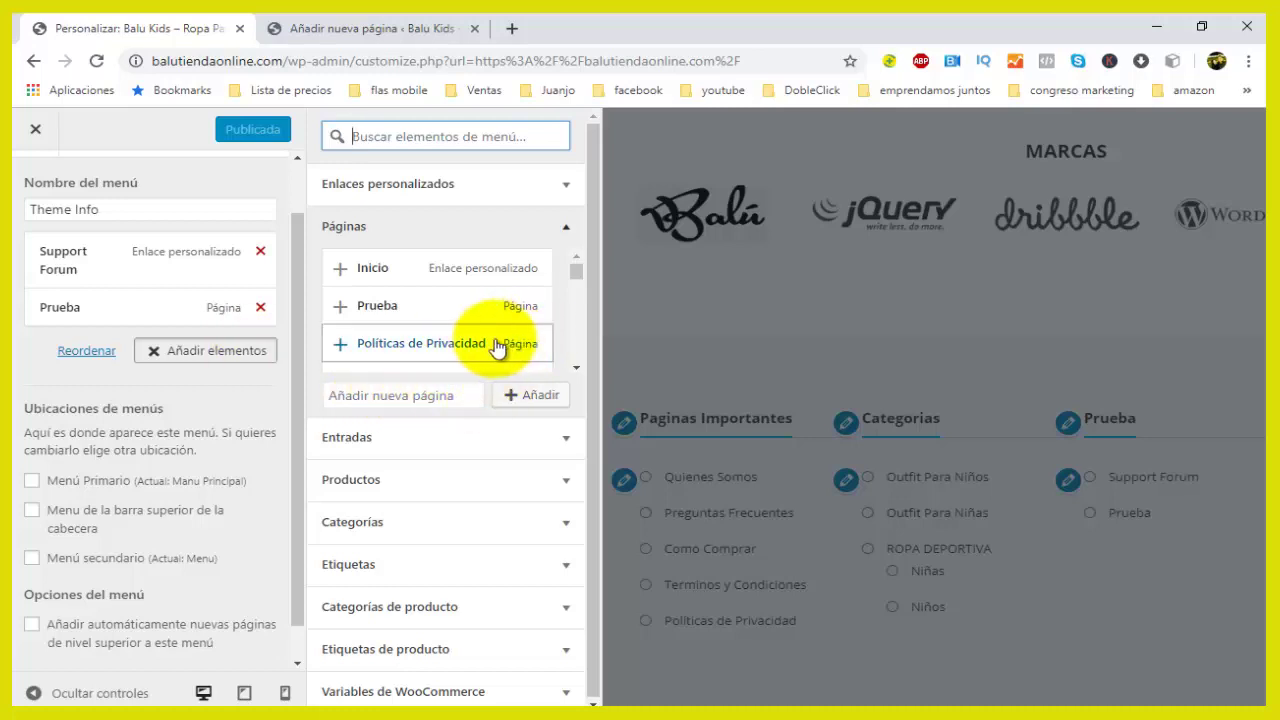
left_click(482, 346)
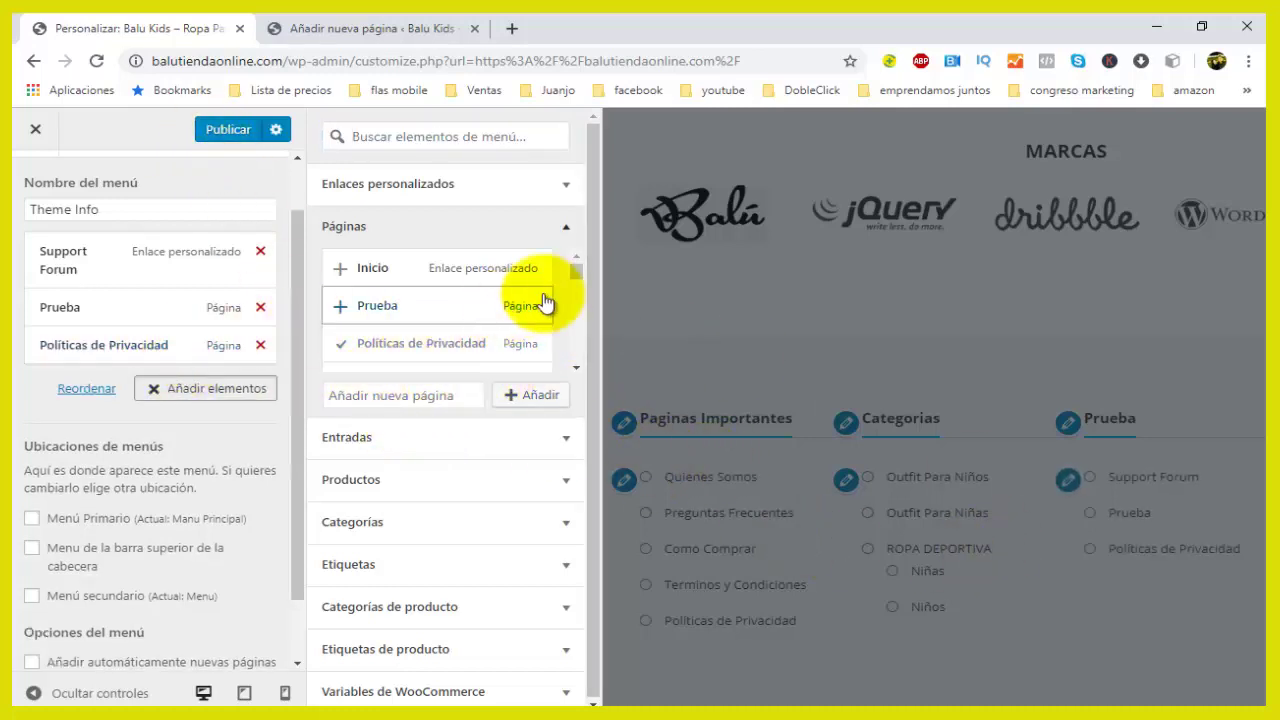
Add the Terminos y Condiciones page and the Inicio link to the Theme Info menu and publish the changes
scroll(576, 283, "down", 2)
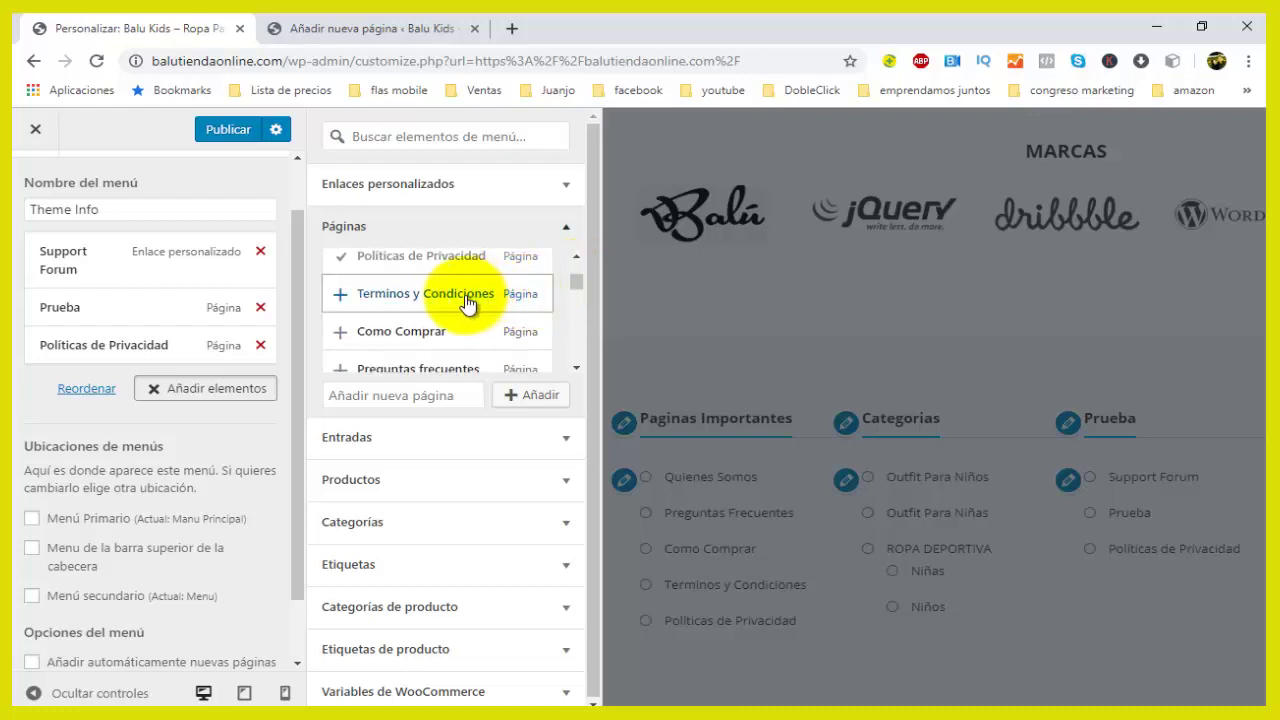
left_click(525, 297)
scroll(578, 268, "up", 3)
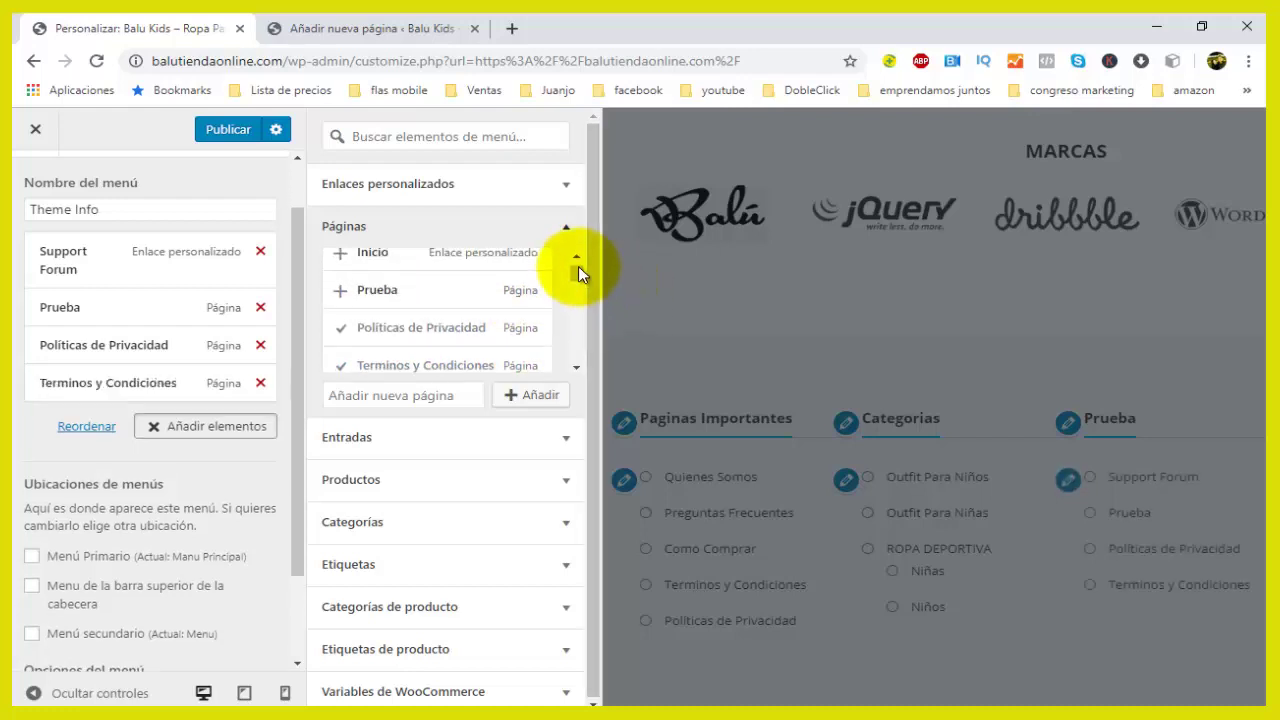
left_click(368, 268)
left_click(228, 129)
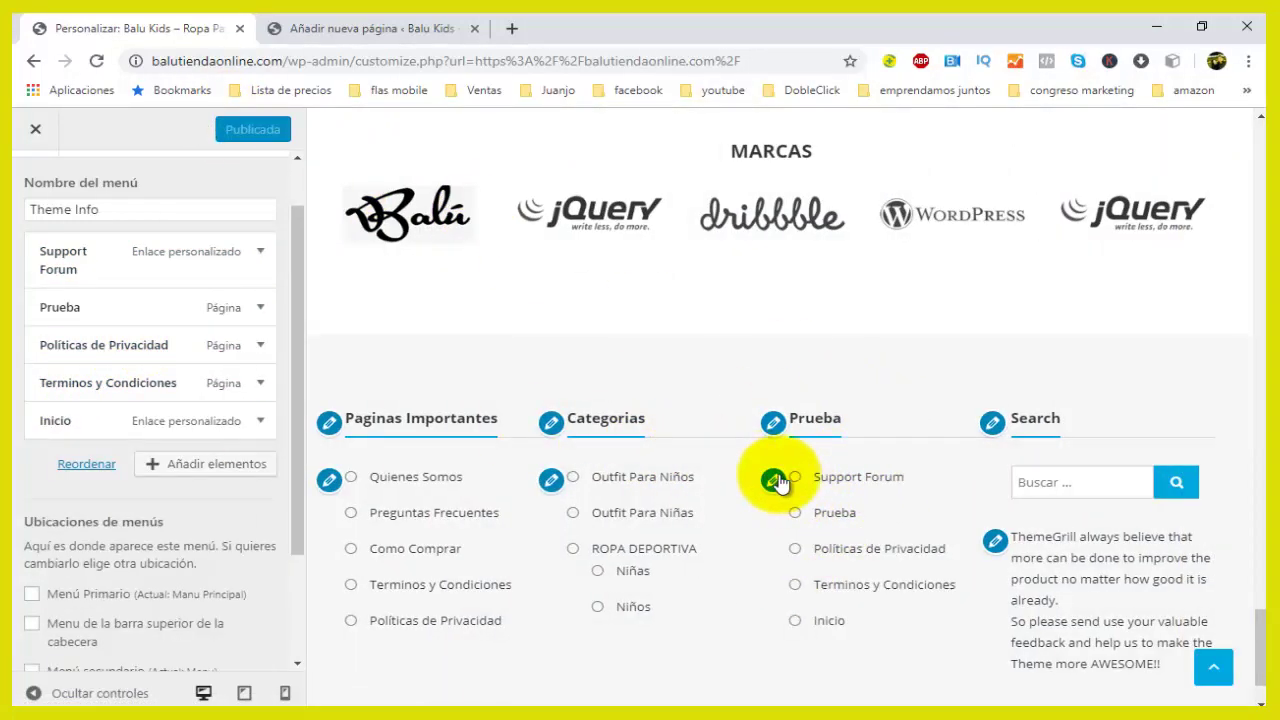
Remove the Support Forum custom link from the Theme Info menu
left_click(62, 260)
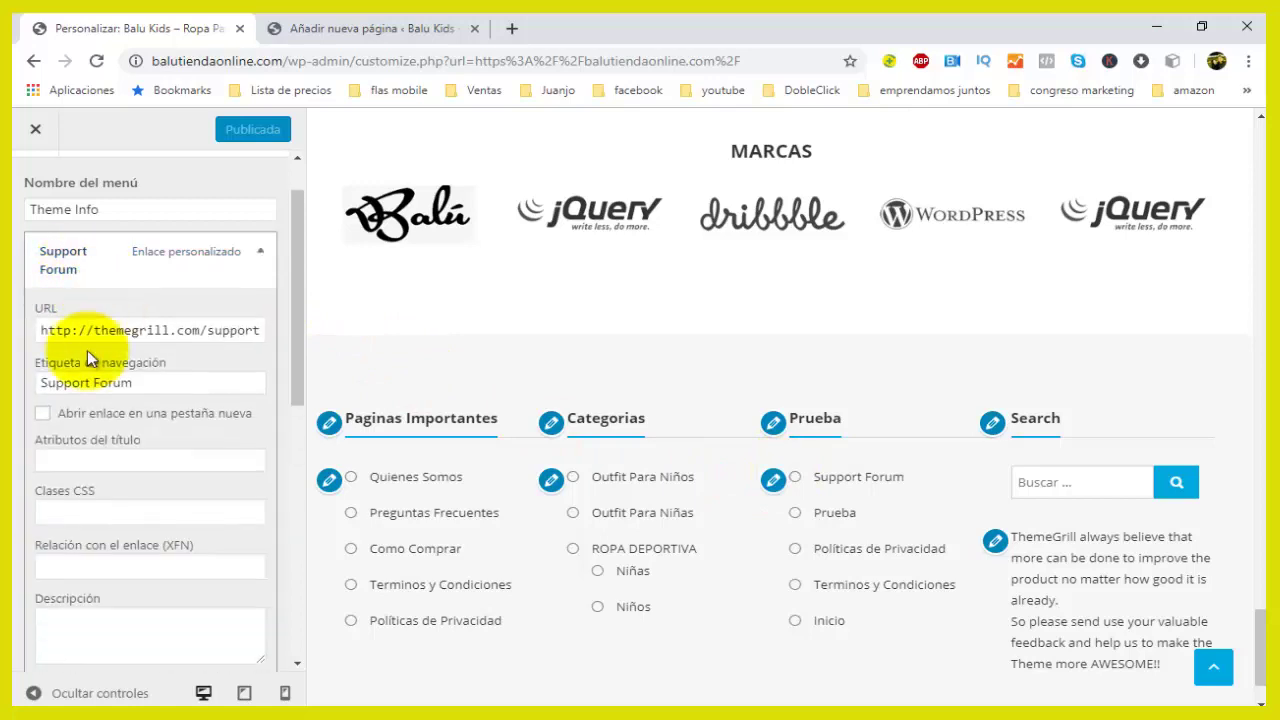
scroll(65, 507, "down", 1)
scroll(65, 507, "down", 3)
left_click(58, 360)
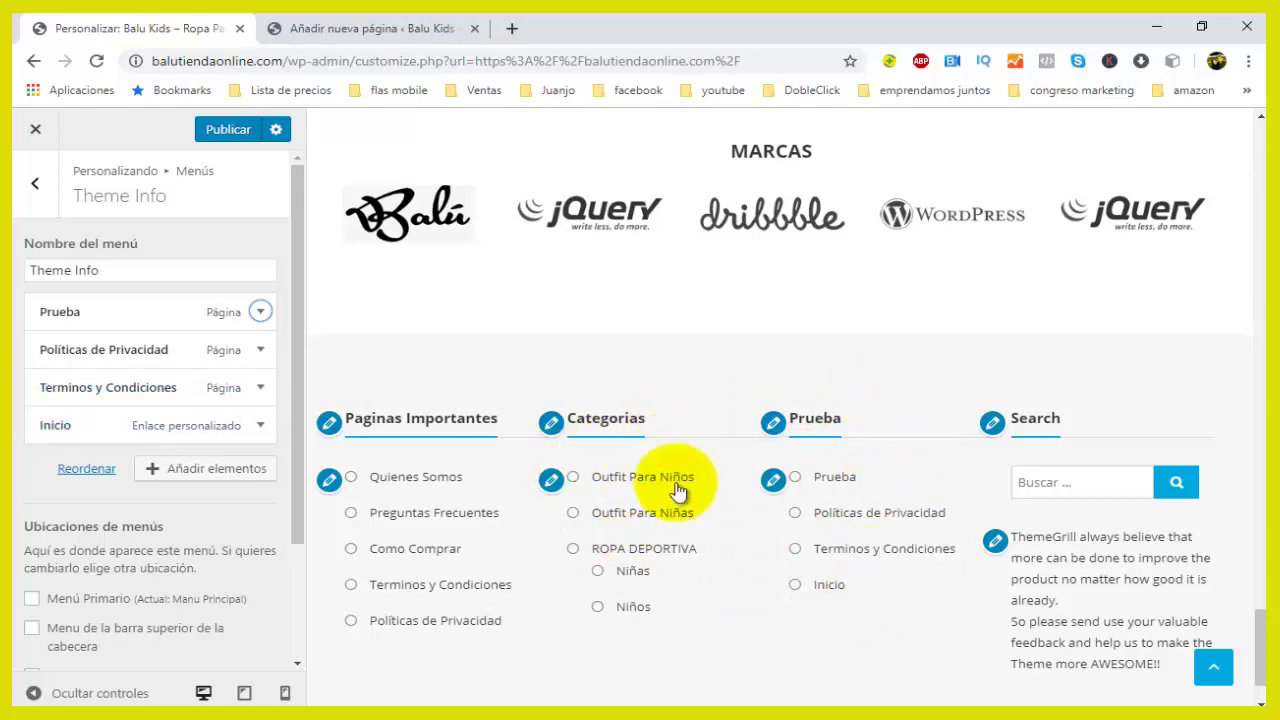
Rename the Prueba footer column title to "Sub Menu" and close the widget's settings
left_click(773, 425)
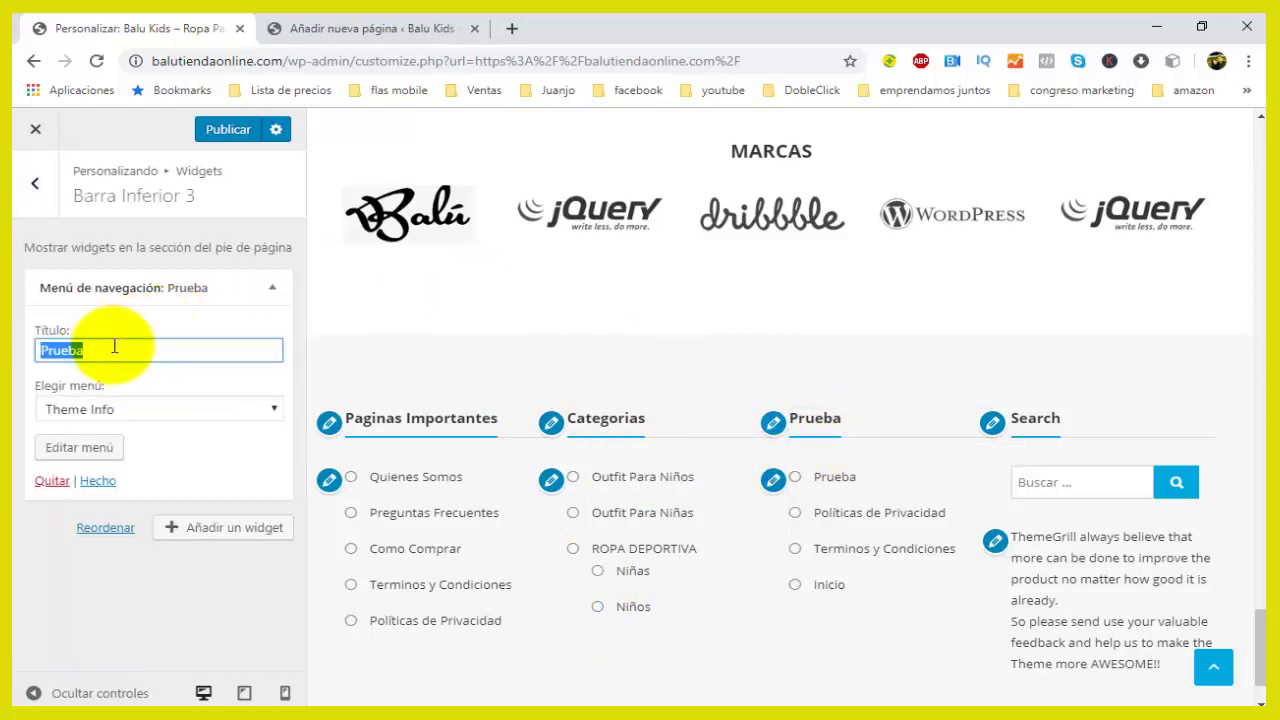
type("Sub")
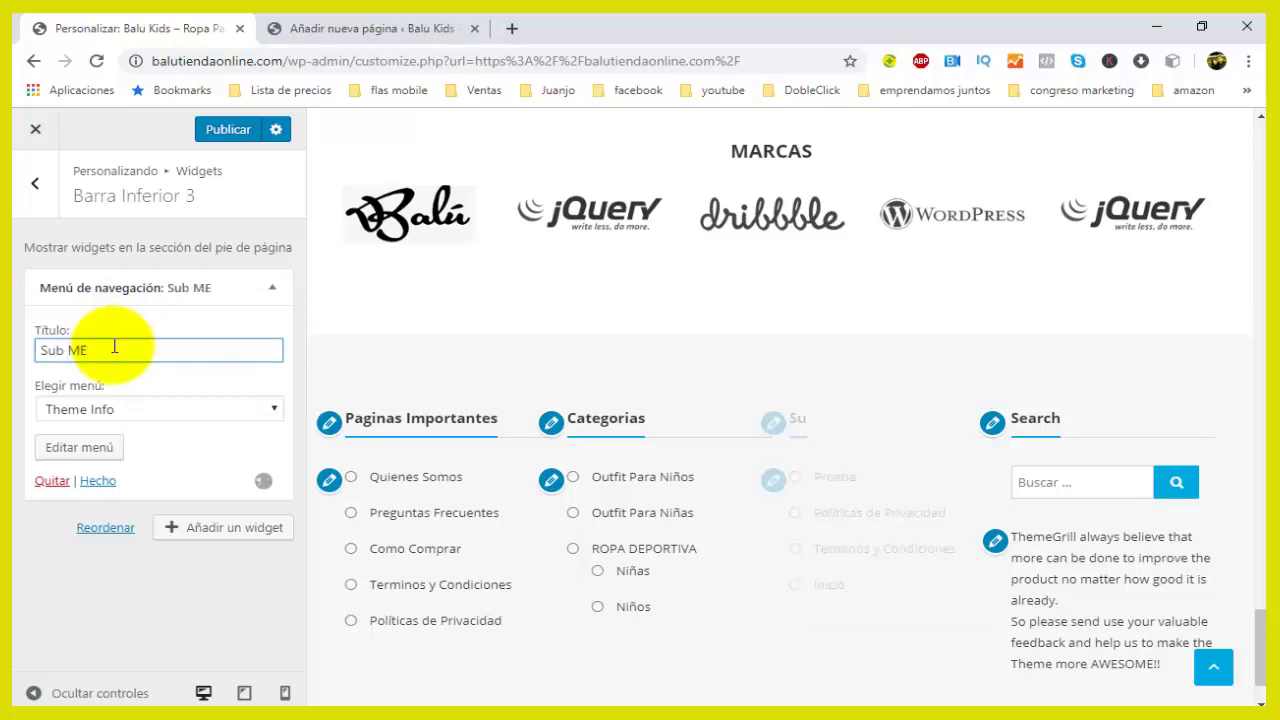
type(" Menu")
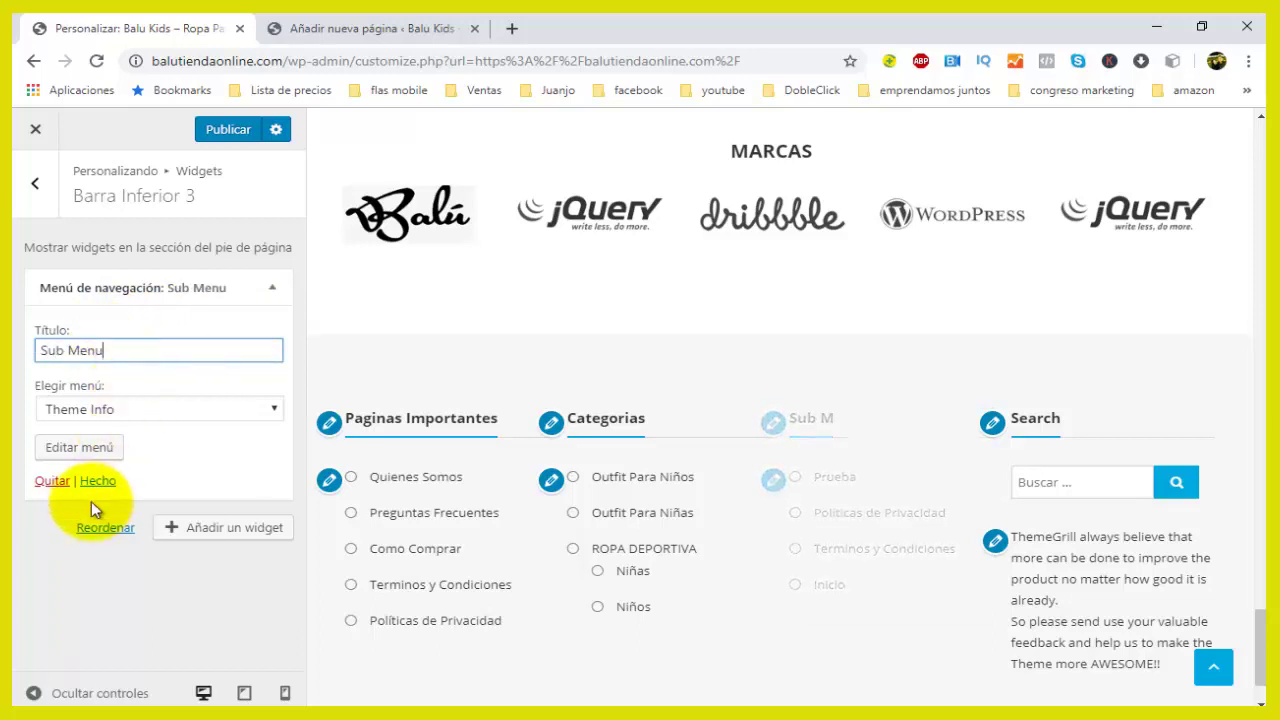
left_click(97, 481)
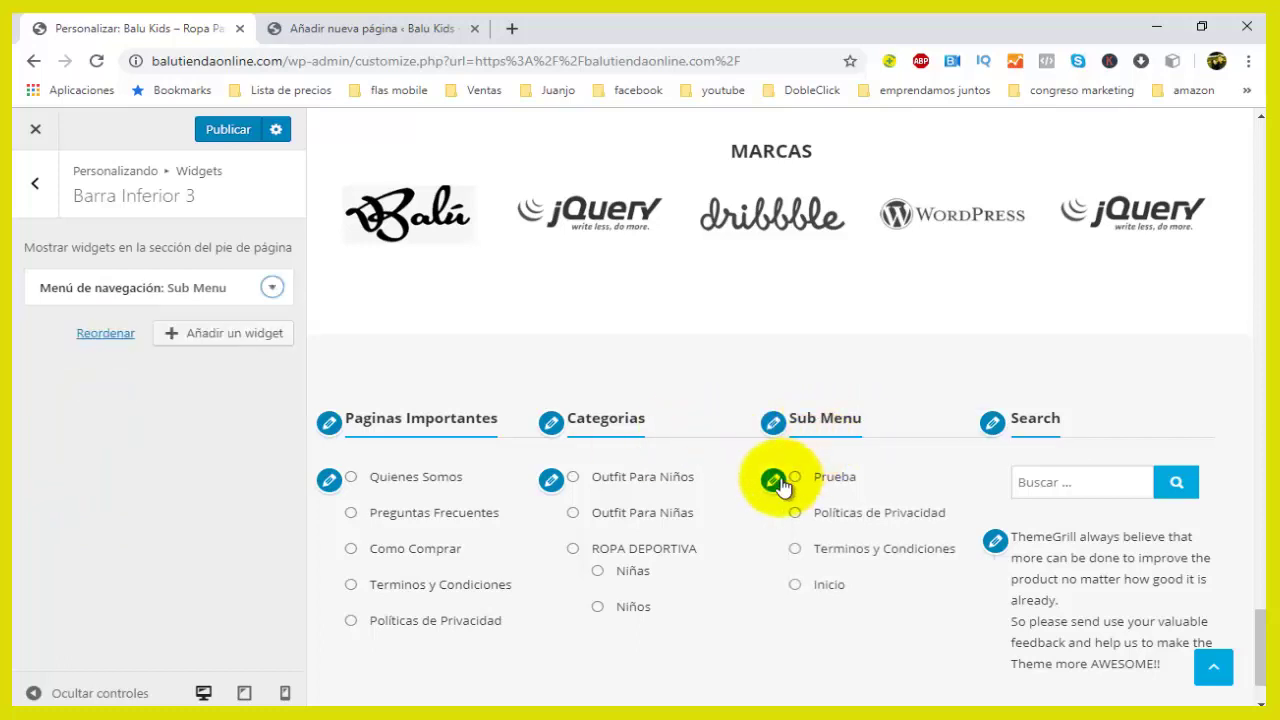
Assign the navigation menu named Menu to the Sub Menu footer widget and compare it with the store header's Menu dropdown
left_click(773, 423)
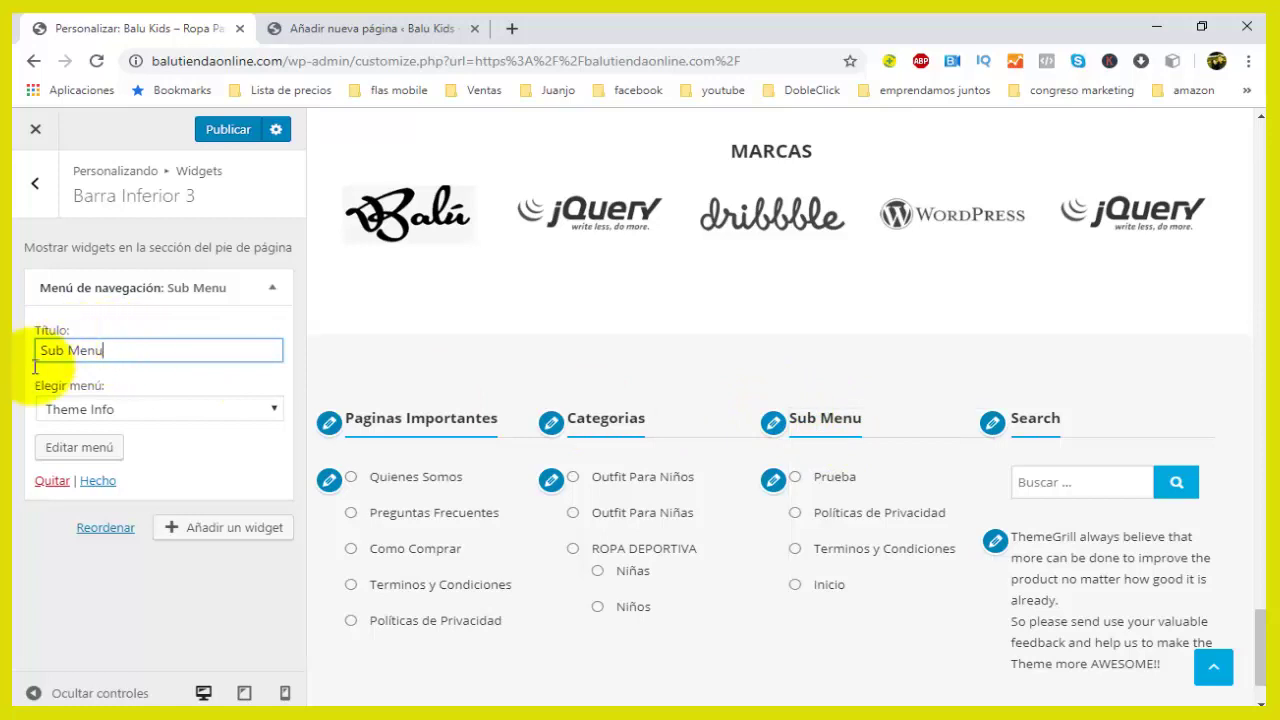
left_click(268, 409)
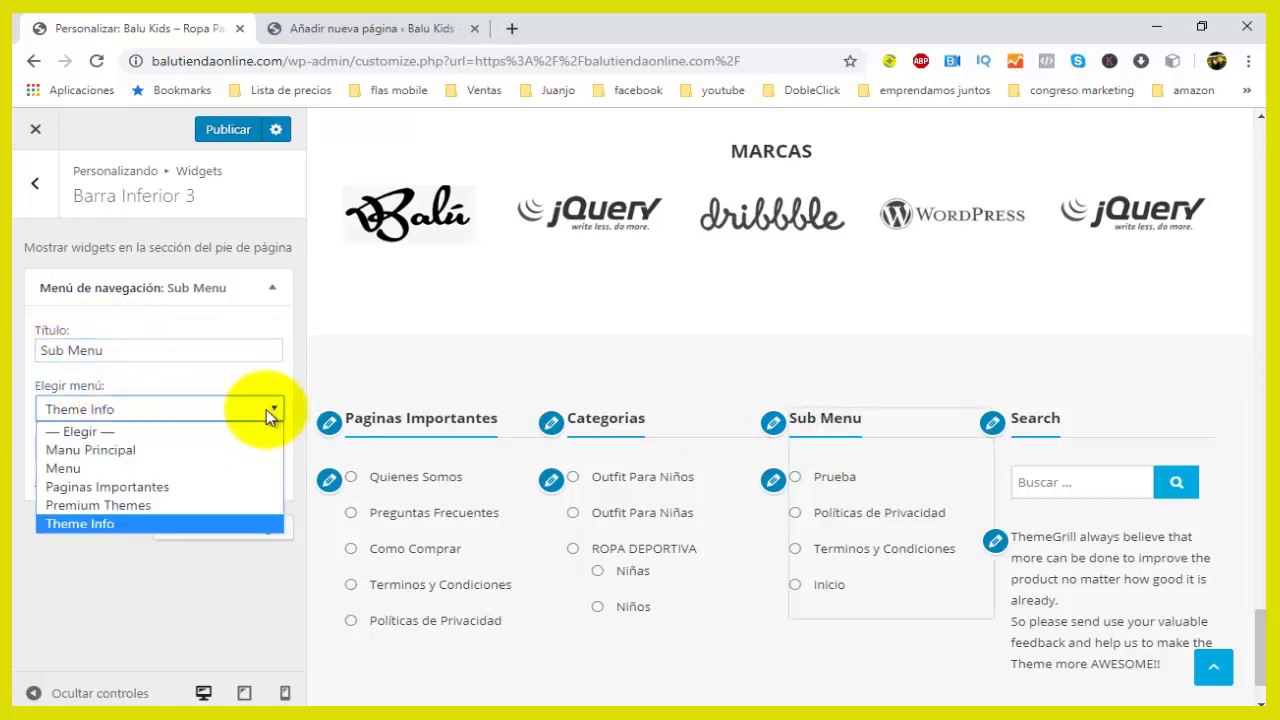
left_click(87, 468)
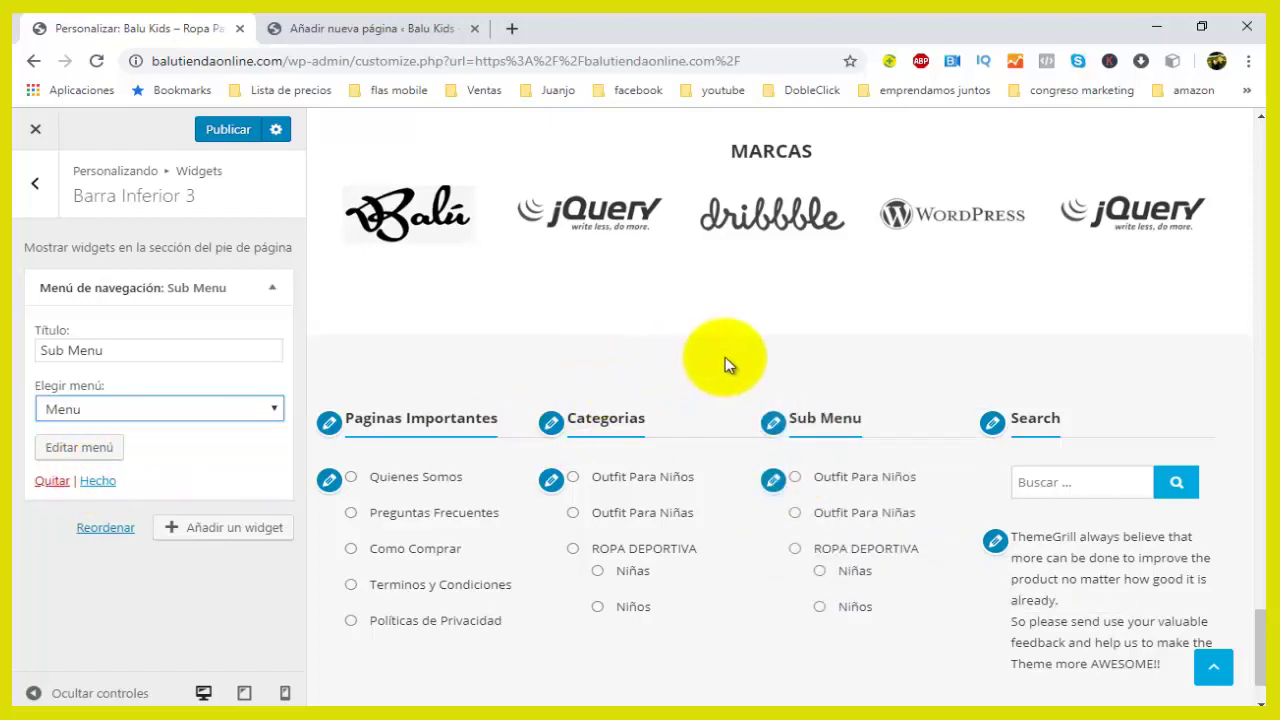
scroll(701, 362, "up", 15)
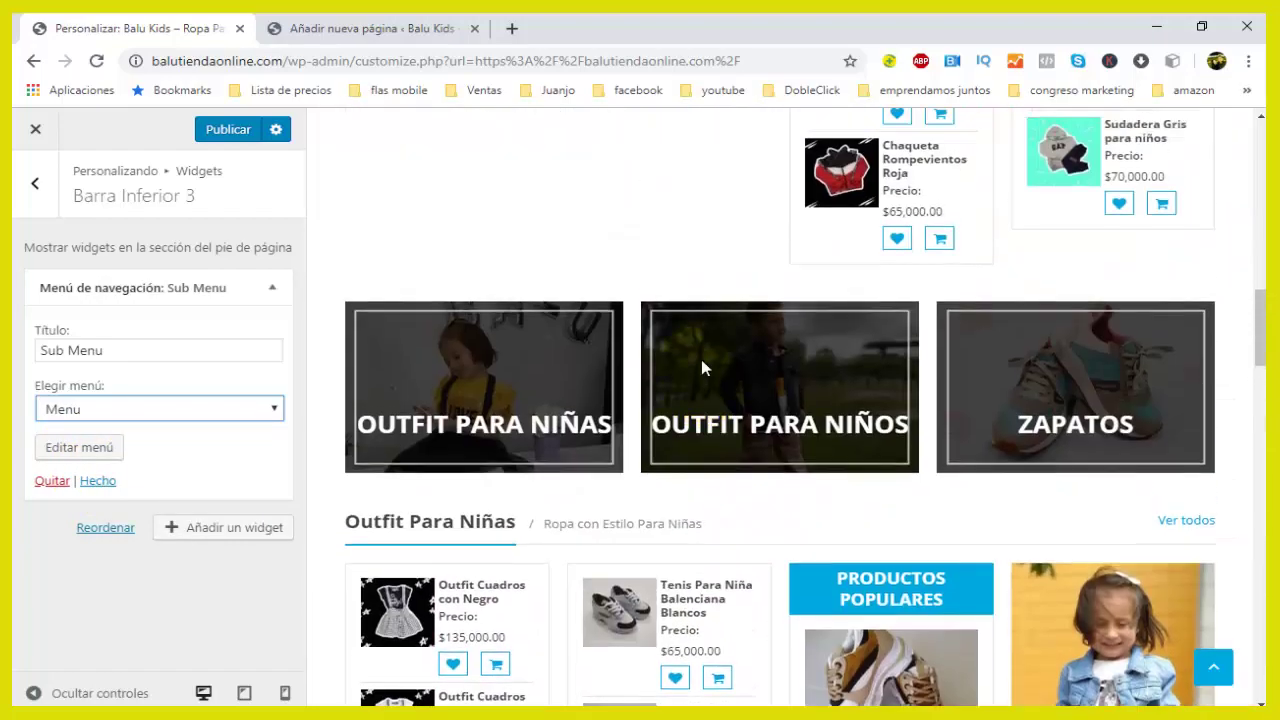
scroll(701, 359, "up", 10)
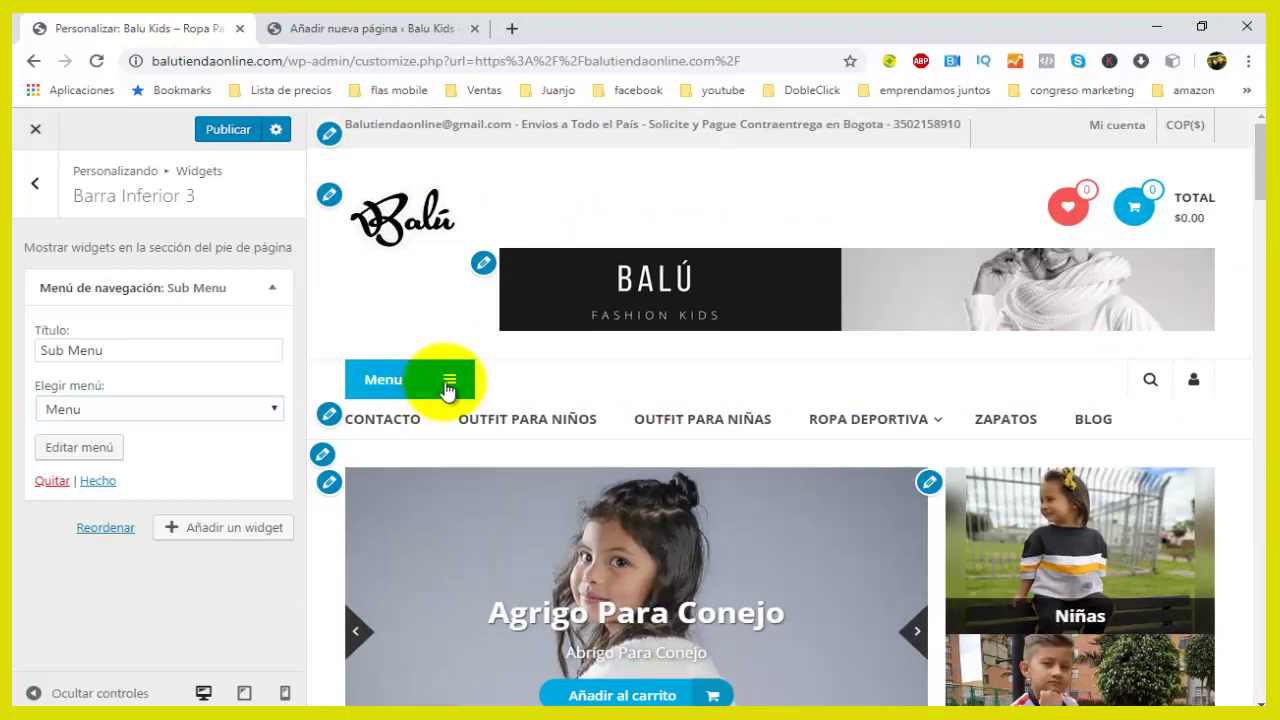
left_click(410, 395)
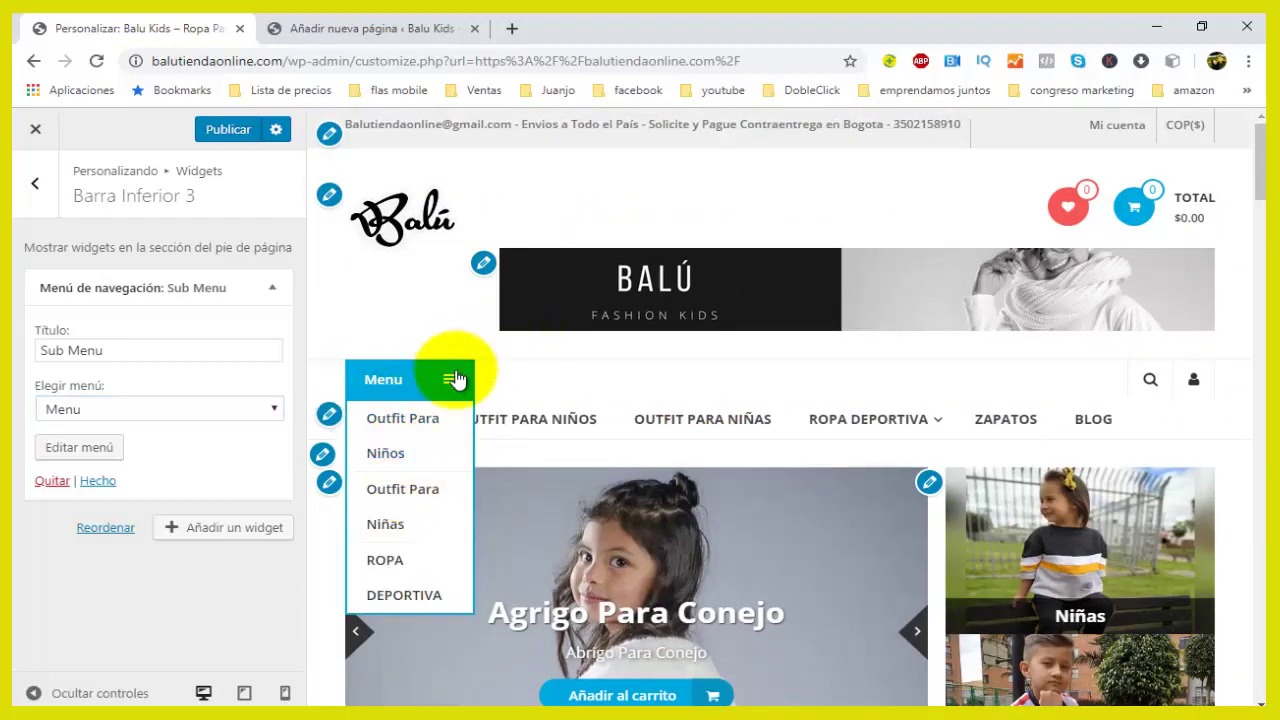
scroll(704, 360, "down", 15)
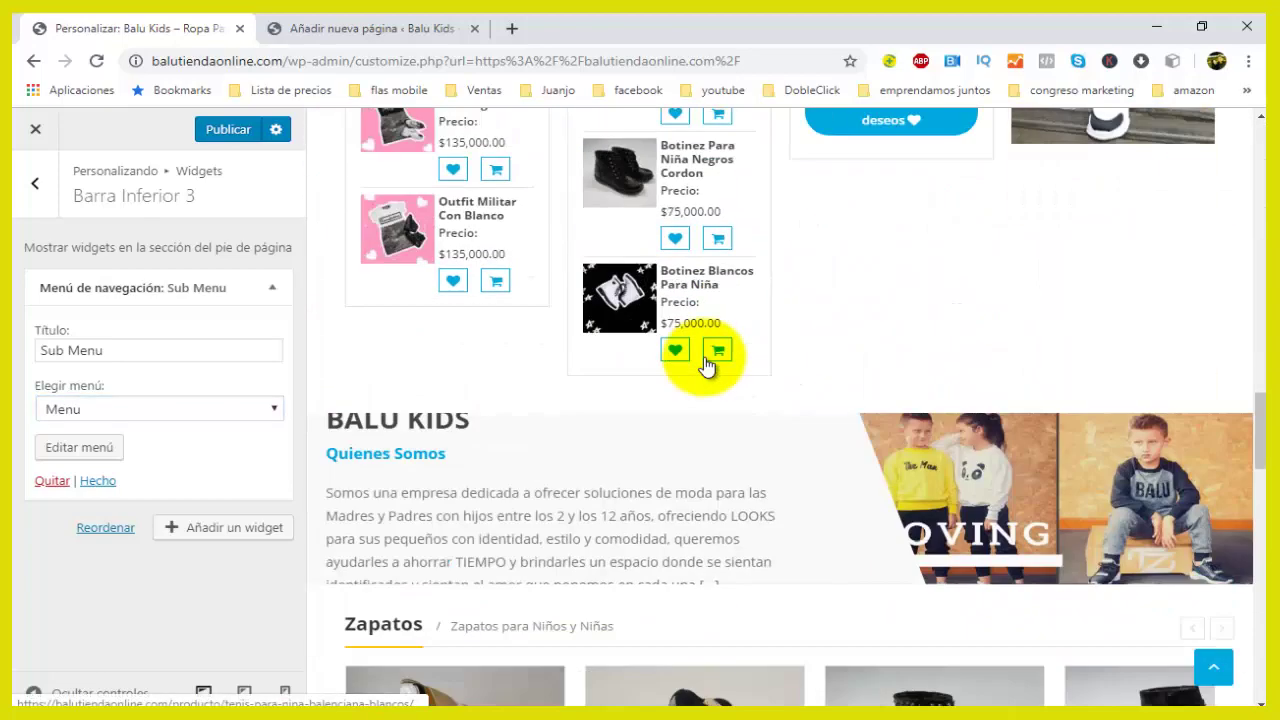
scroll(704, 365, "down", 15)
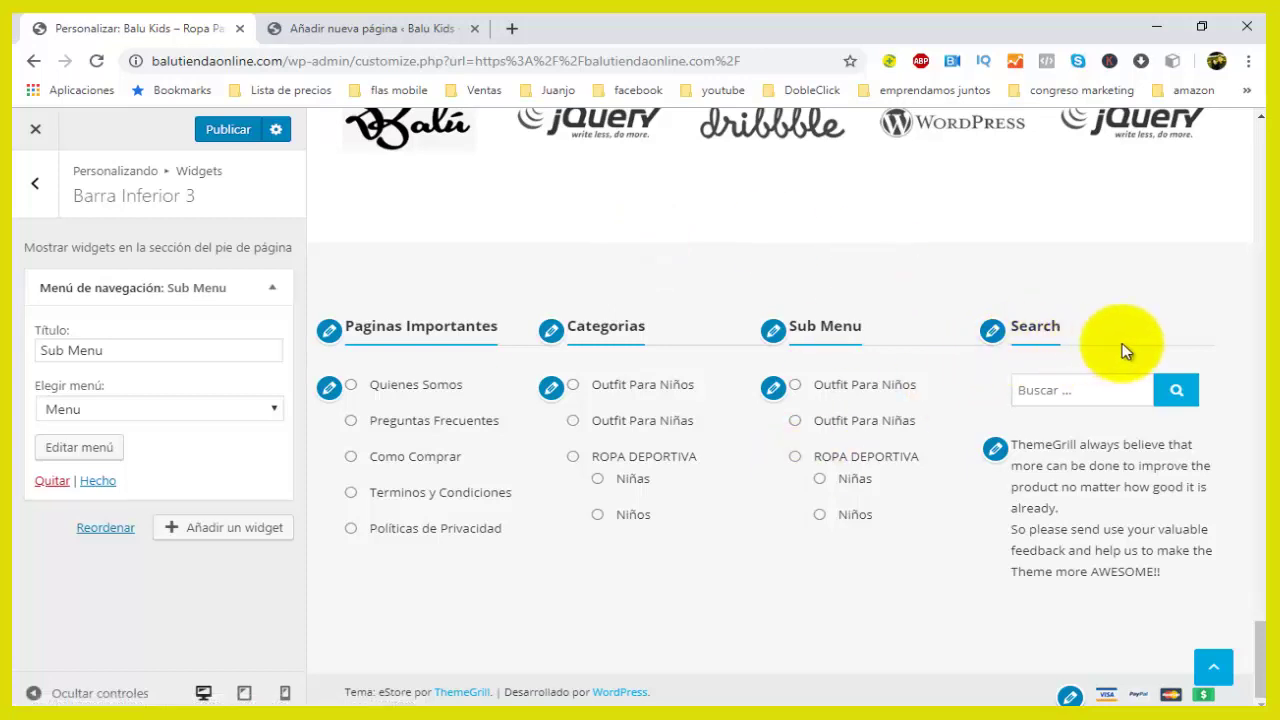
Change the title of the footer's search widget from Search to "Buscar"
left_click(993, 335)
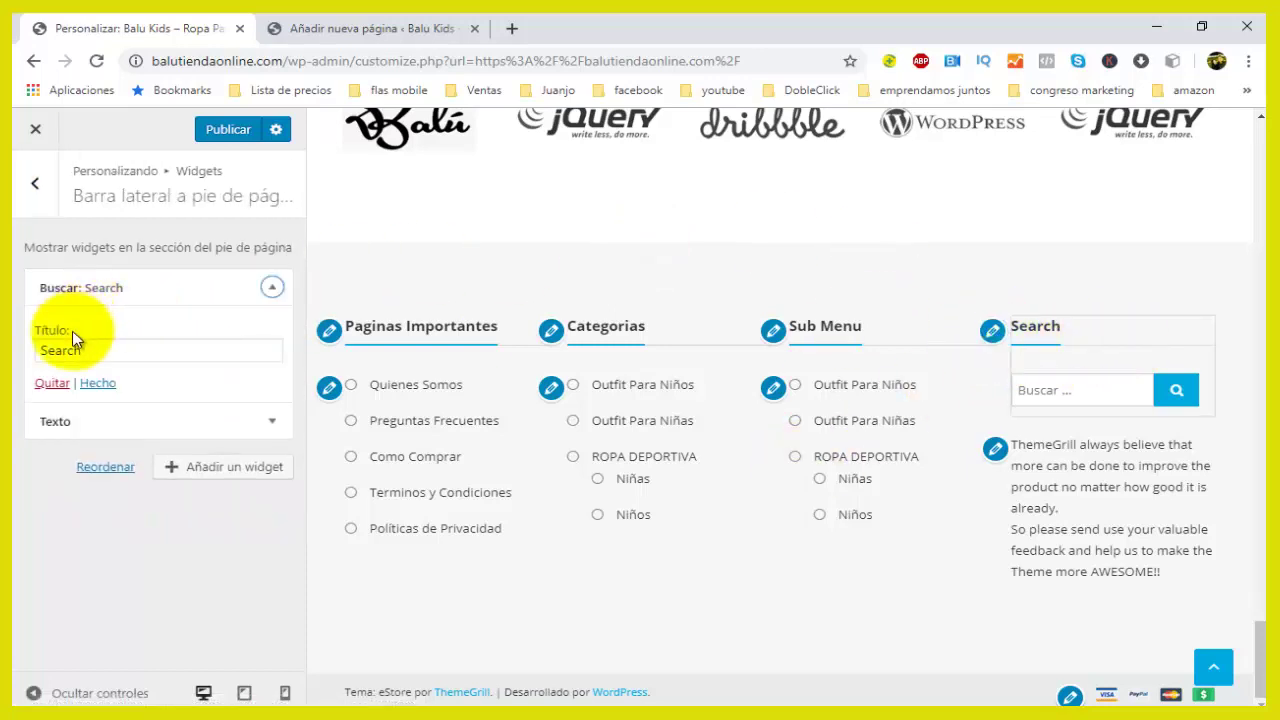
left_click_drag(103, 351, 27, 358)
type("Bus")
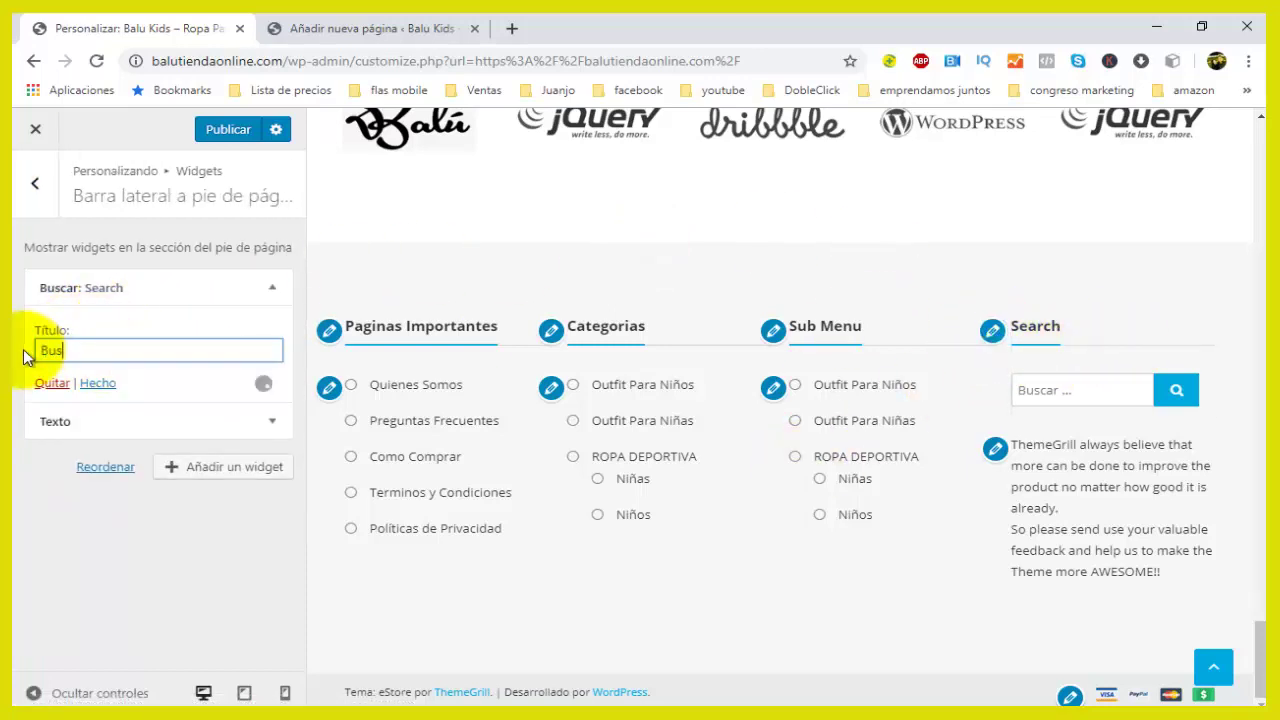
type("car")
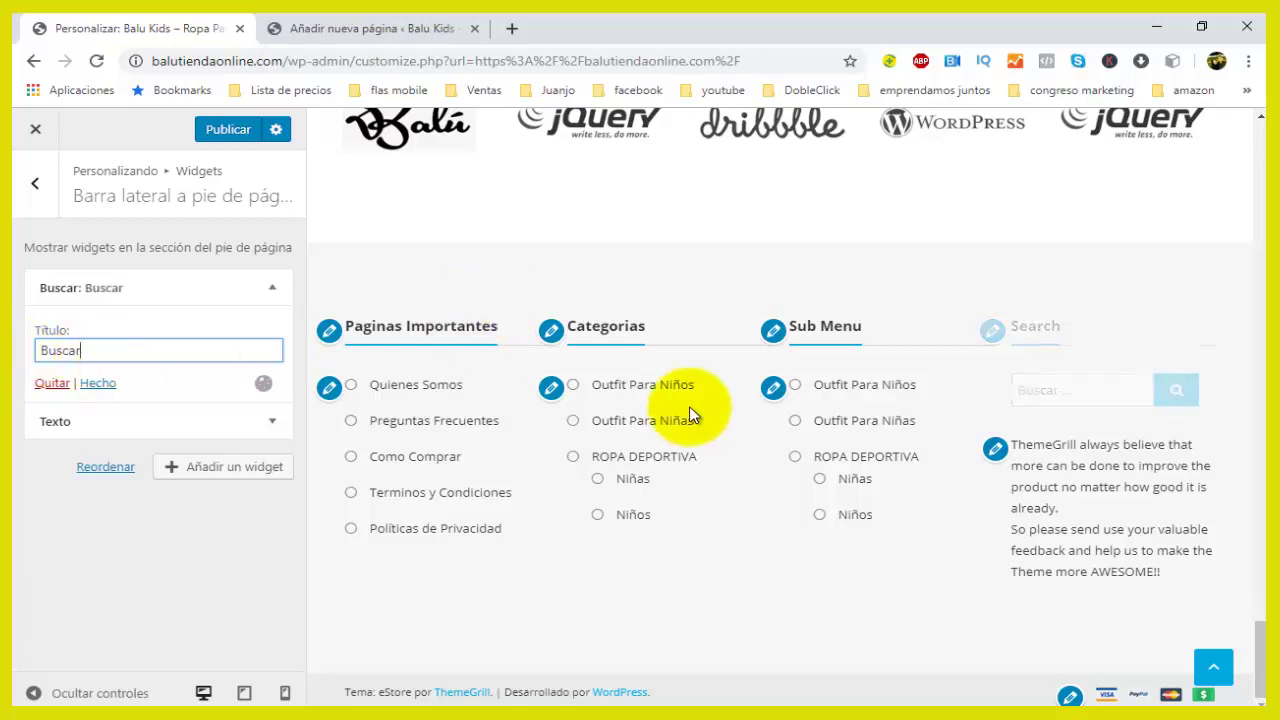
Replace the footer text with "Gracias, por visitar nuestra pagina te invito a que le des una vista al BLOG hay informacion valiosa para todos los padres"
left_click(993, 449)
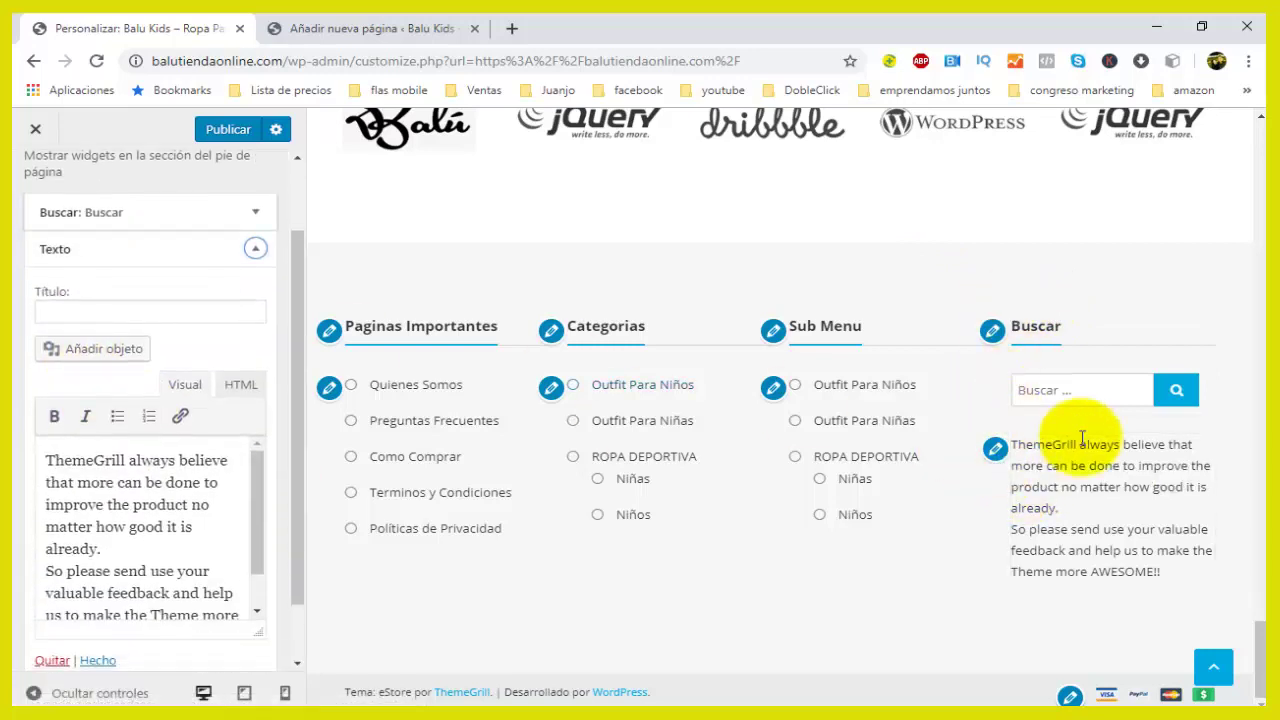
scroll(117, 513, "down", 1)
scroll(127, 537, "down", 1)
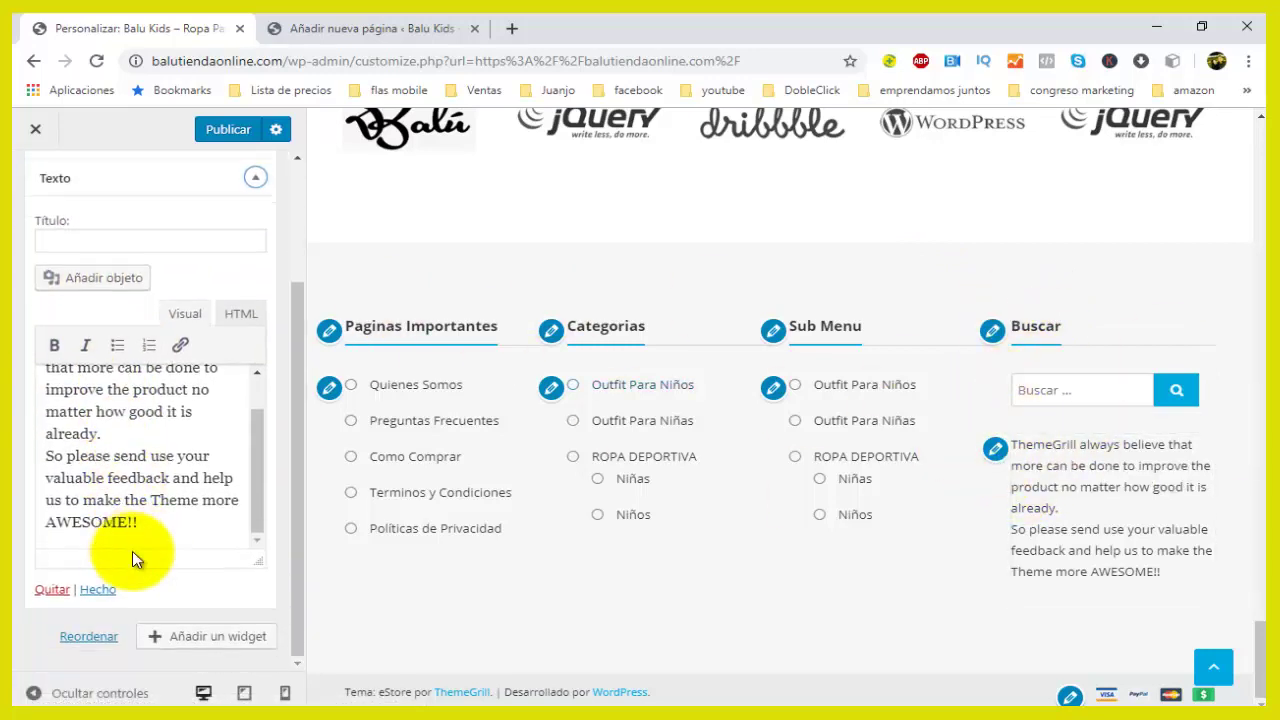
left_click_drag(148, 520, 14, 343)
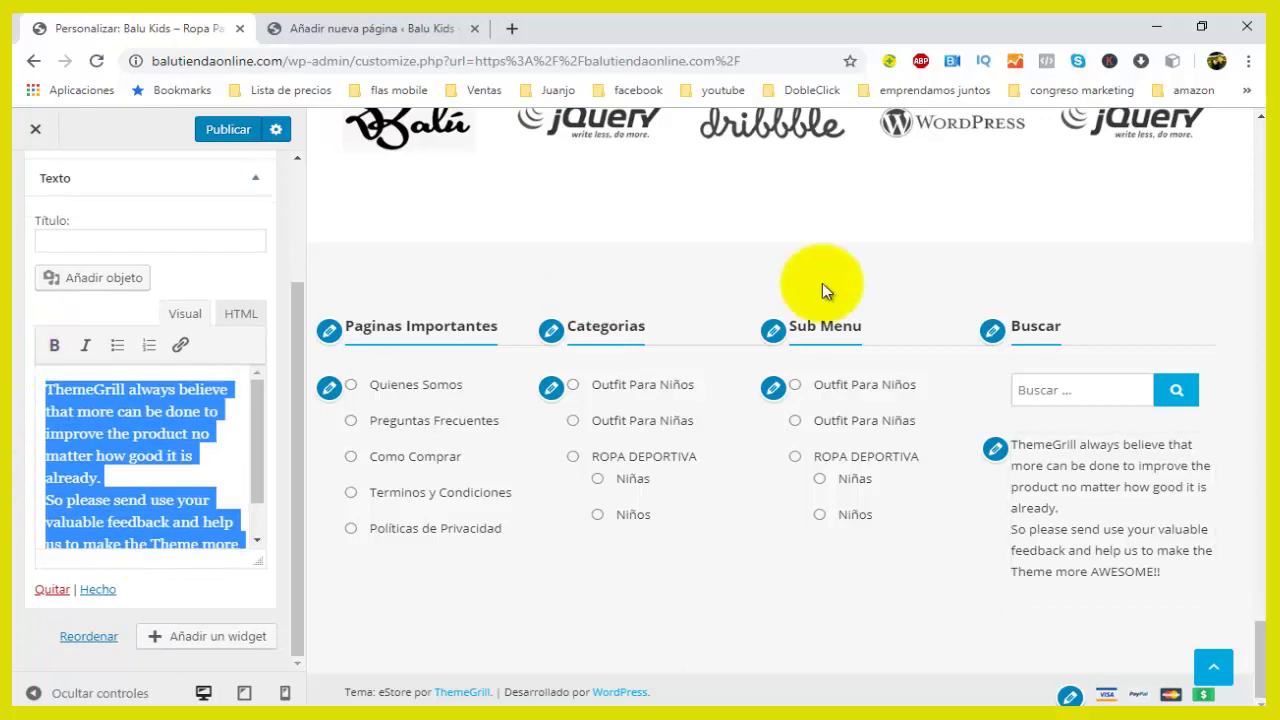
key("BackSpace")
type("Gracias")
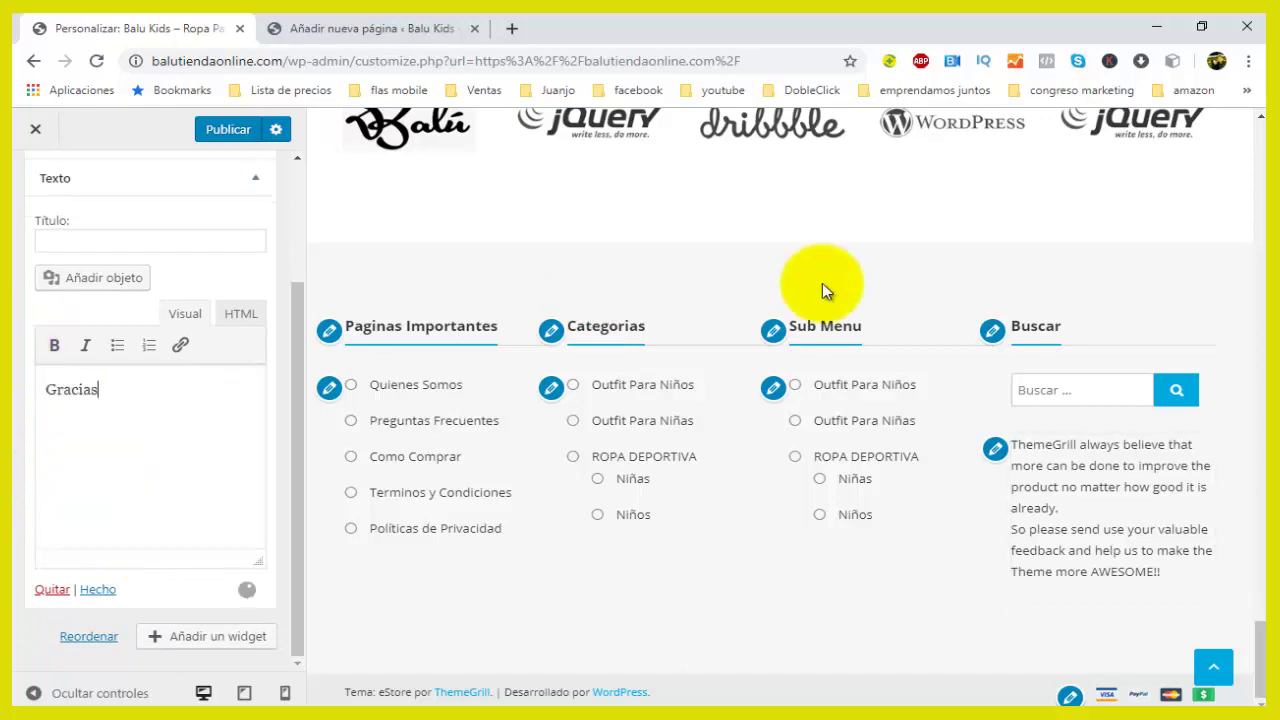
type(",")
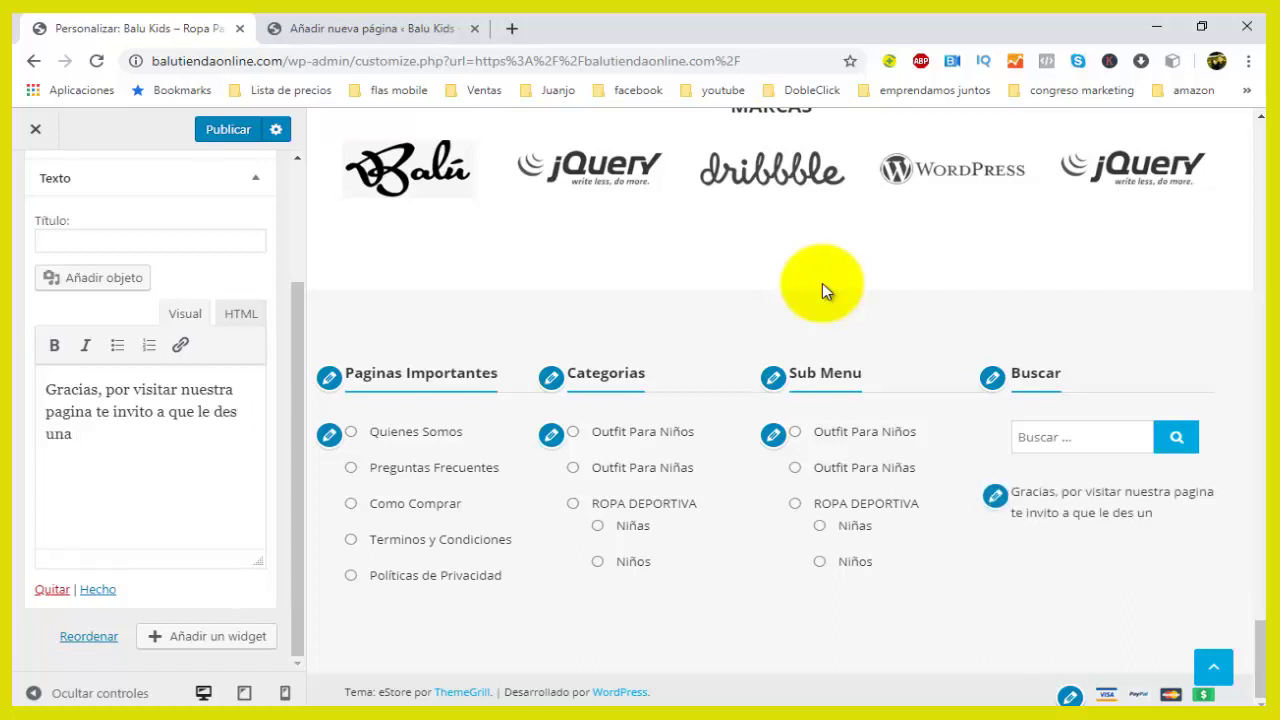
type("sta ")
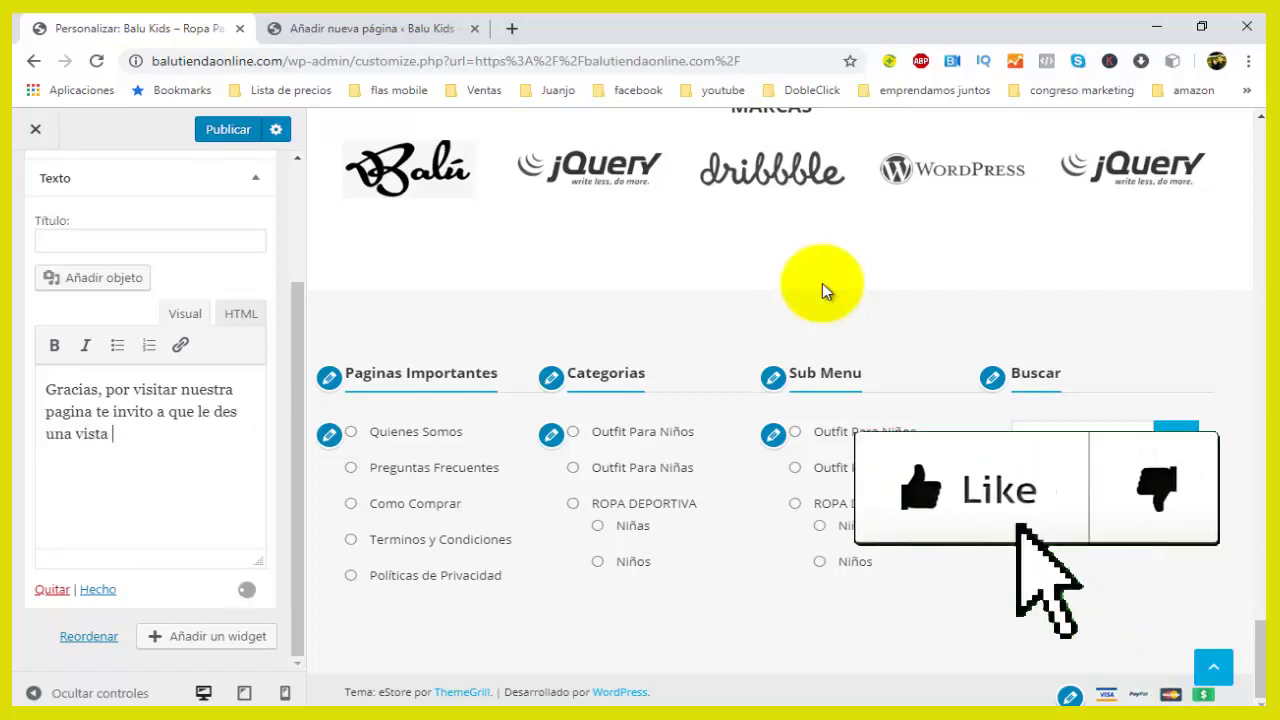
type("al BLOG hay informacion valiosa para todos los padres")
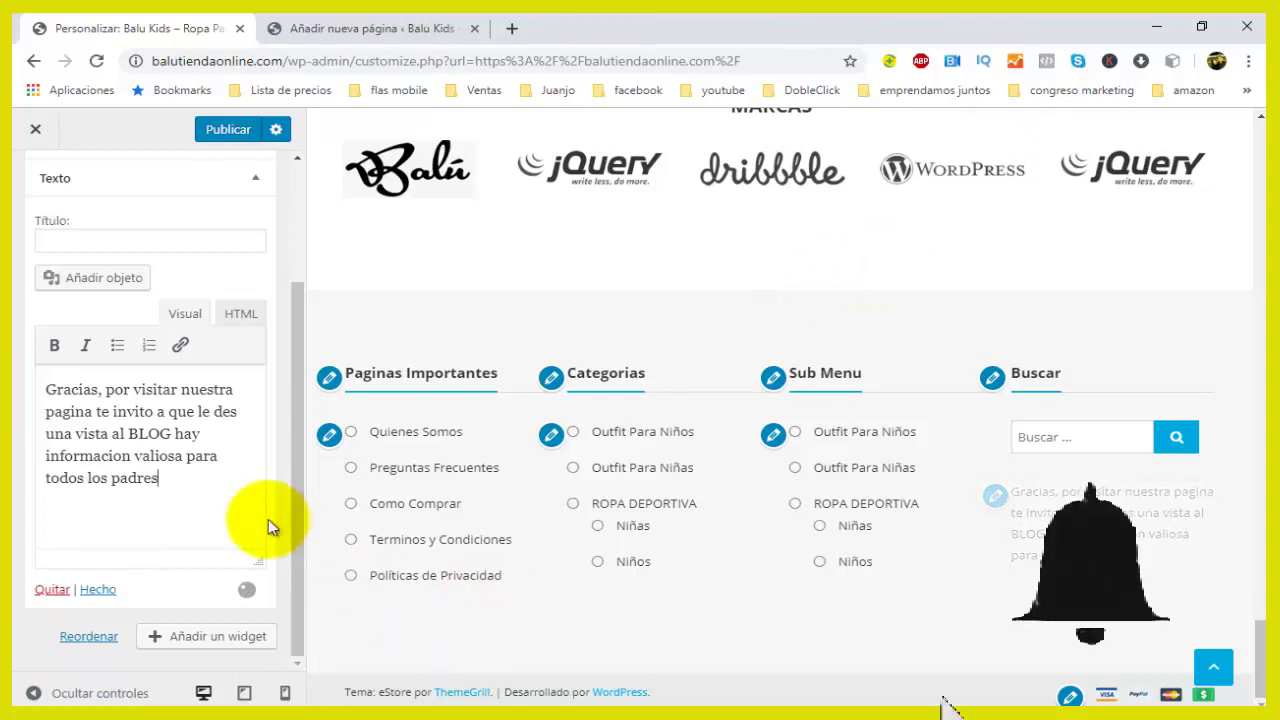
Discard the extra unfinished wording after "todos los padres" in the footer text and end the sentence with a period
type(", recuierd")
key("BackSpace")
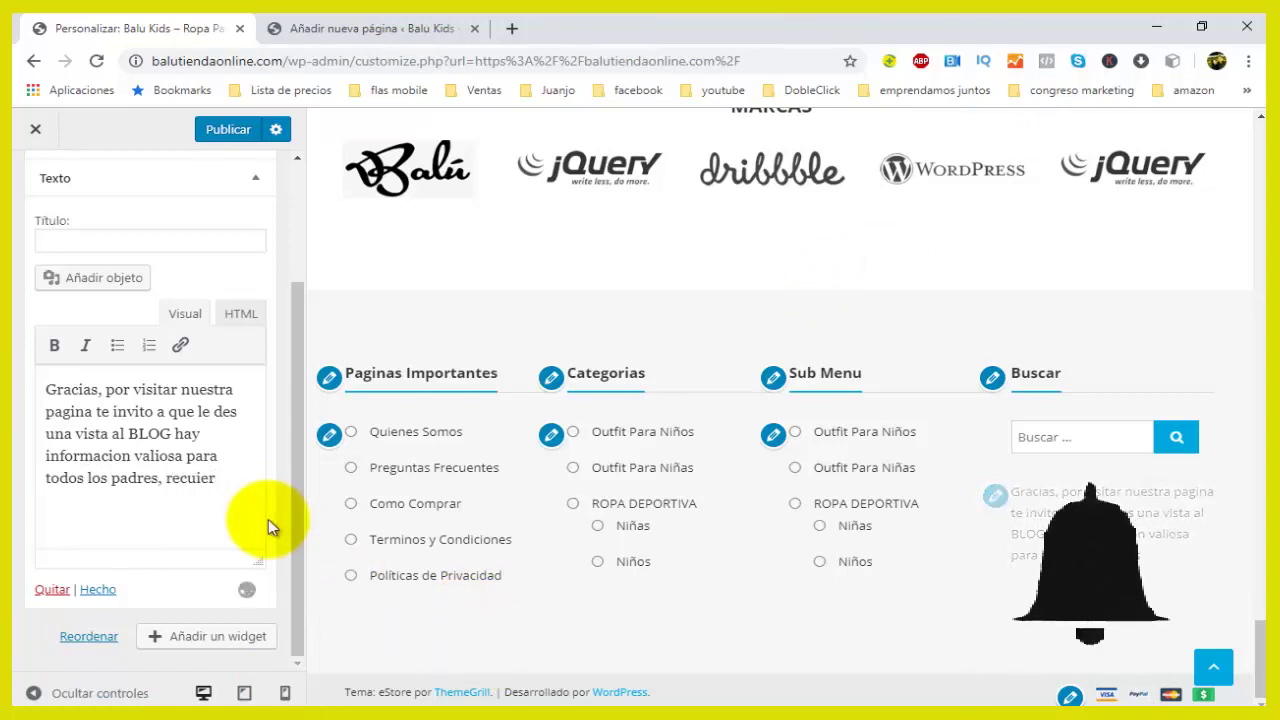
key("BackSpace")
key("BackSpace")
key("BackSpace")
key("BackSpace")
key("BackSpace")
key("BackSpace")
key("BackSpace")
key("BackSpace")
key("BackSpace")
type(".")
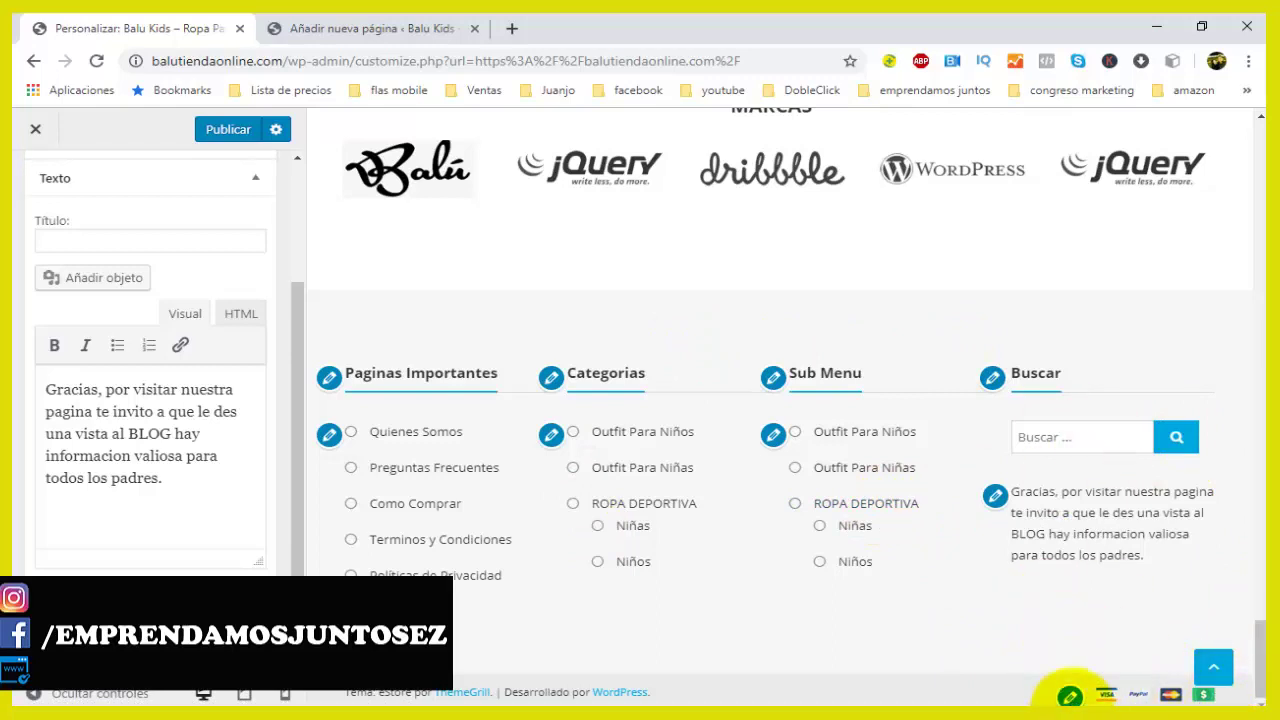
Open the media library for the first footer payment logo, check the pixel dimensions of dollar.png, and close it without choosing an image
left_click(1070, 695)
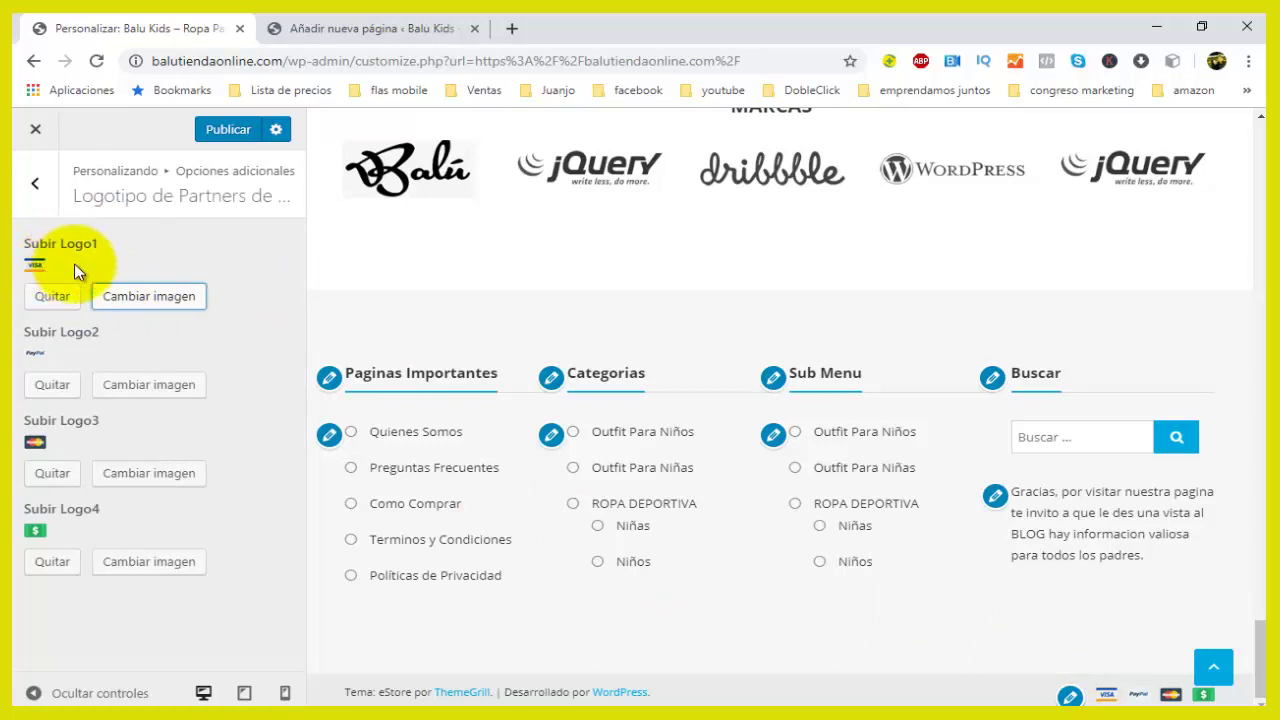
left_click(149, 298)
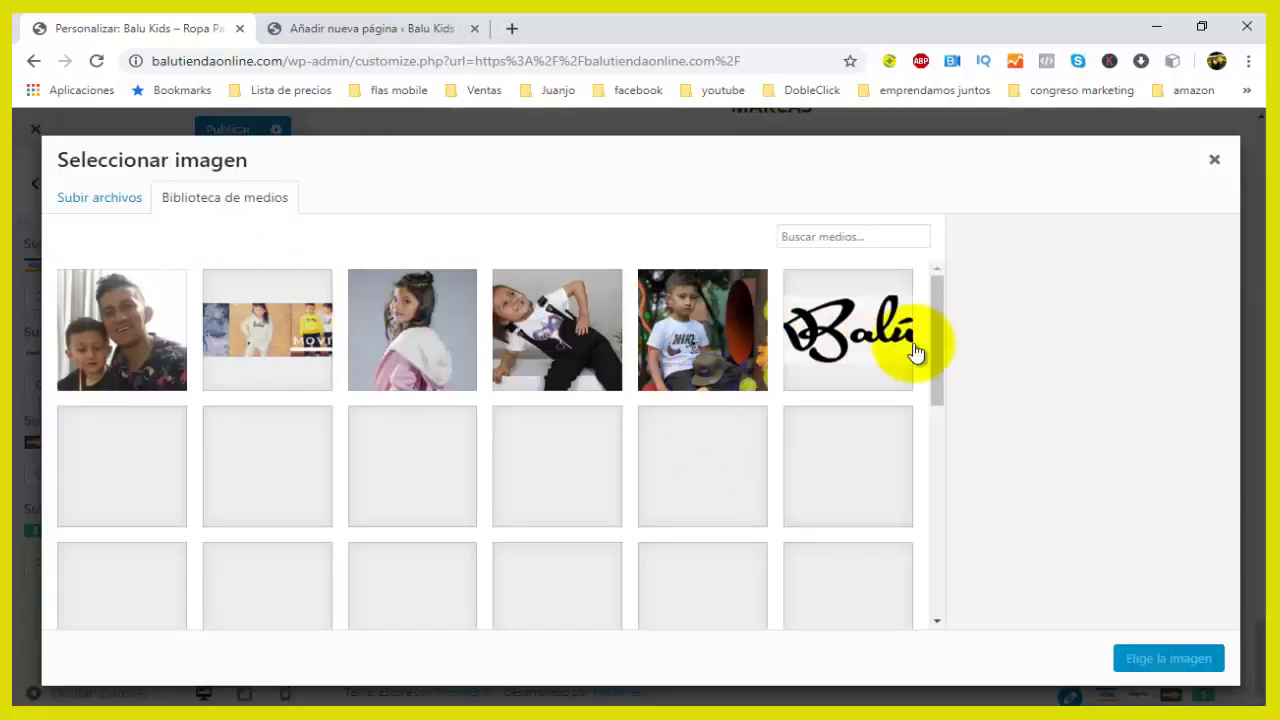
left_click_drag(935, 321, 941, 510)
left_click(115, 324)
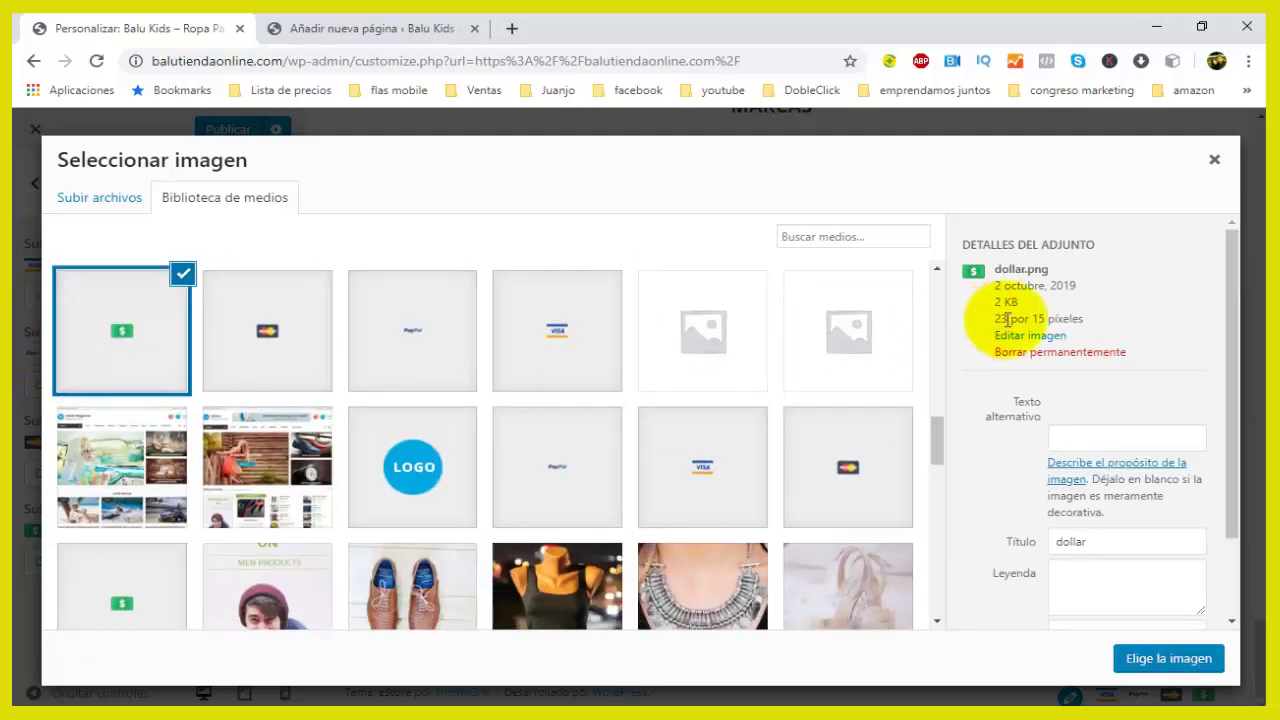
left_click_drag(1007, 318, 1057, 292)
left_click(1100, 320)
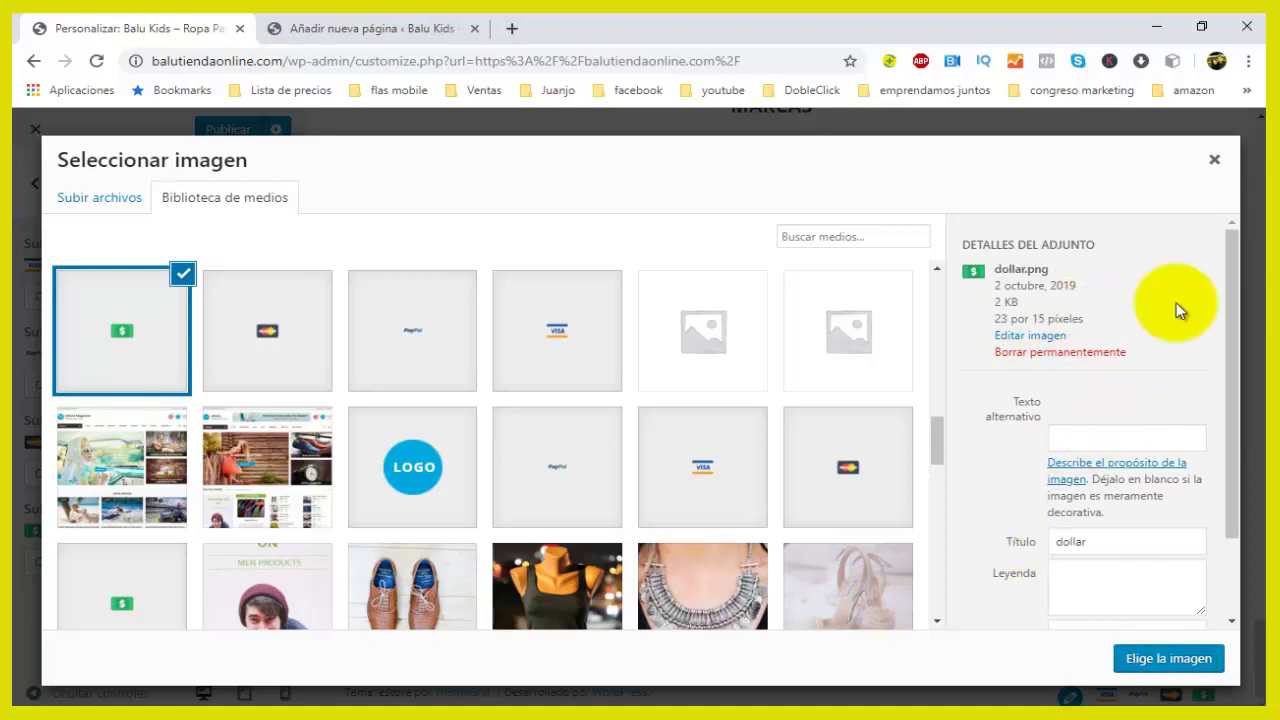
left_click(1214, 160)
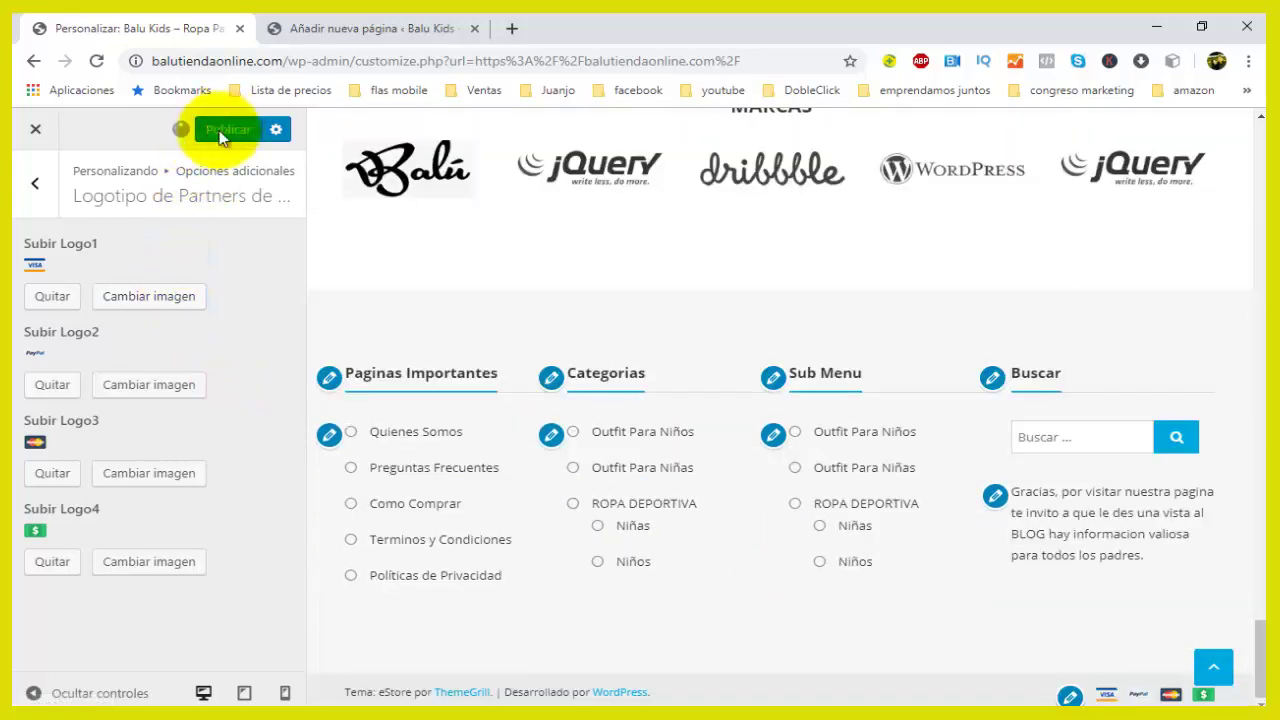
Open a new incognito browser window for checking the store as a visitor
left_click(418, 30)
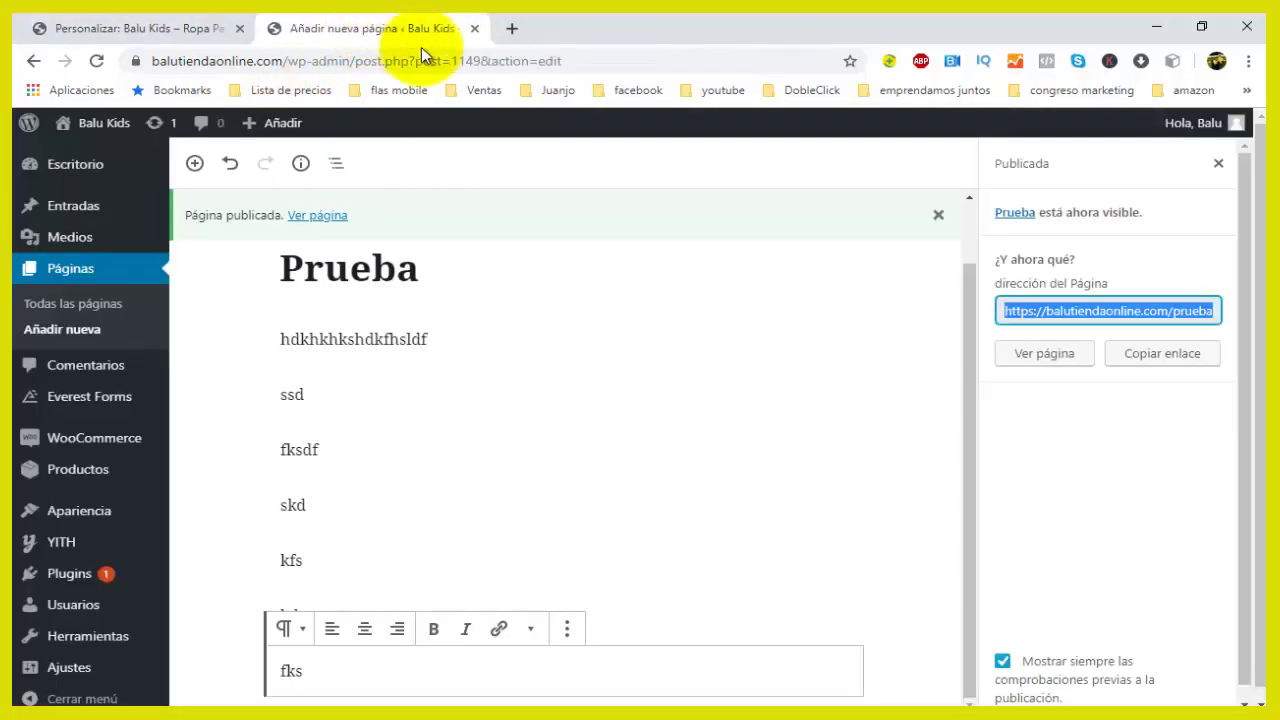
left_click(511, 29)
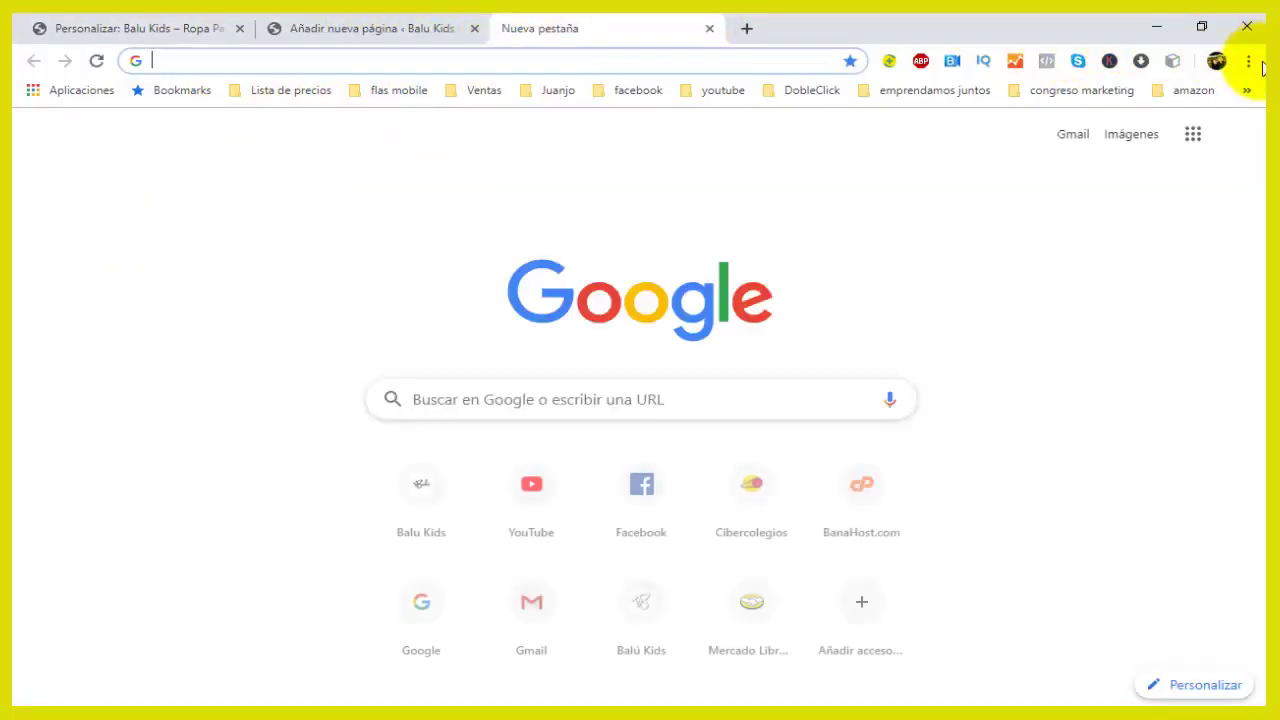
left_click(1248, 61)
left_click(500, 47)
key("ctrl+shift+n")
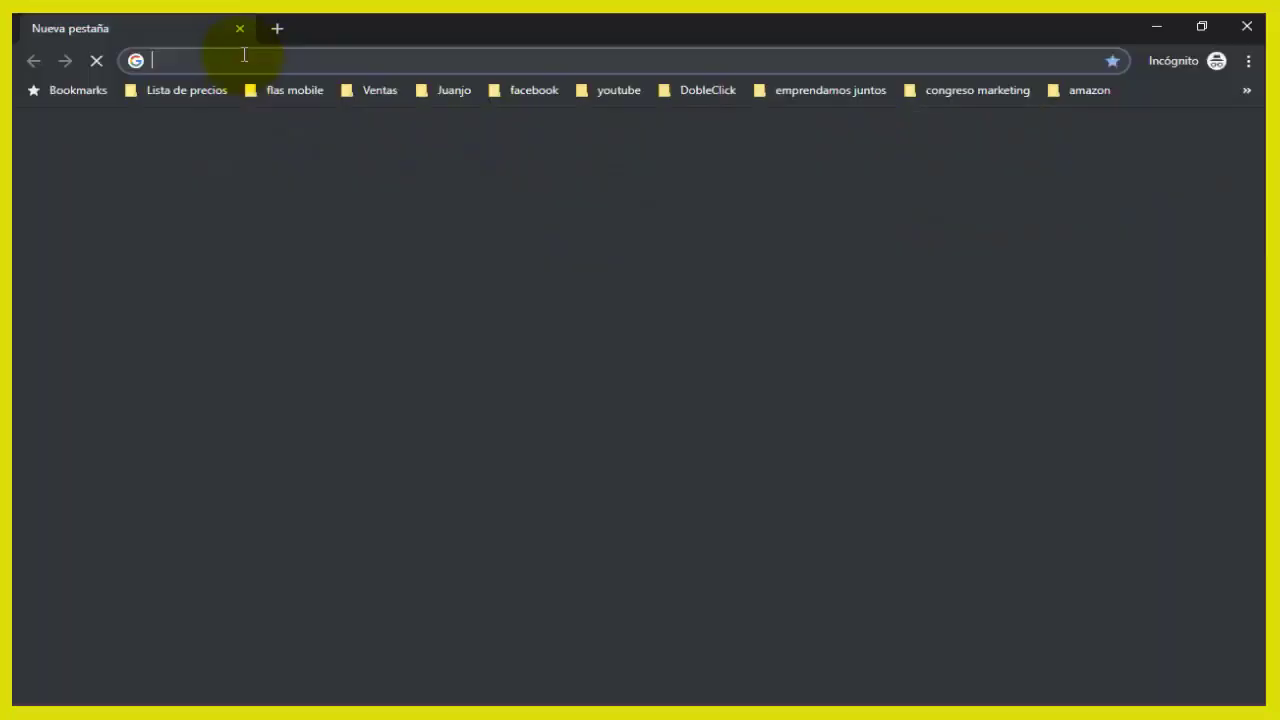
Load the live store at balutiendaonline.com in the incognito window
type("WWW.")
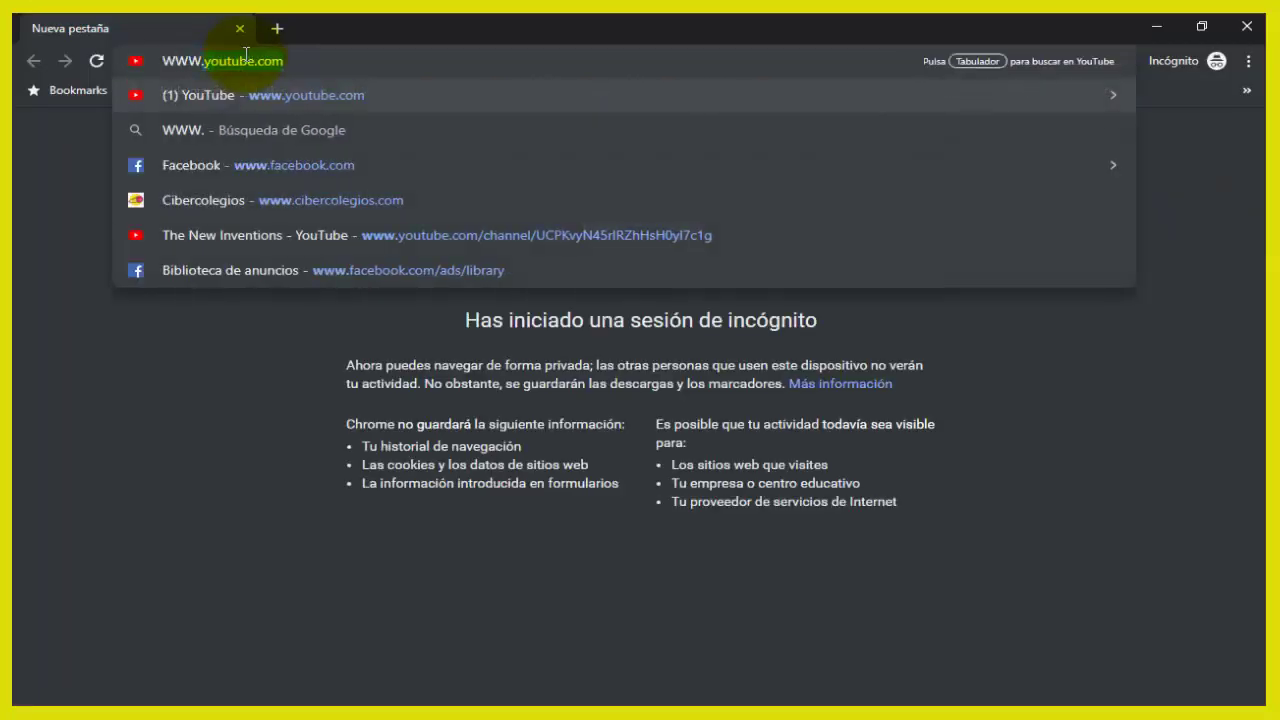
type("b")
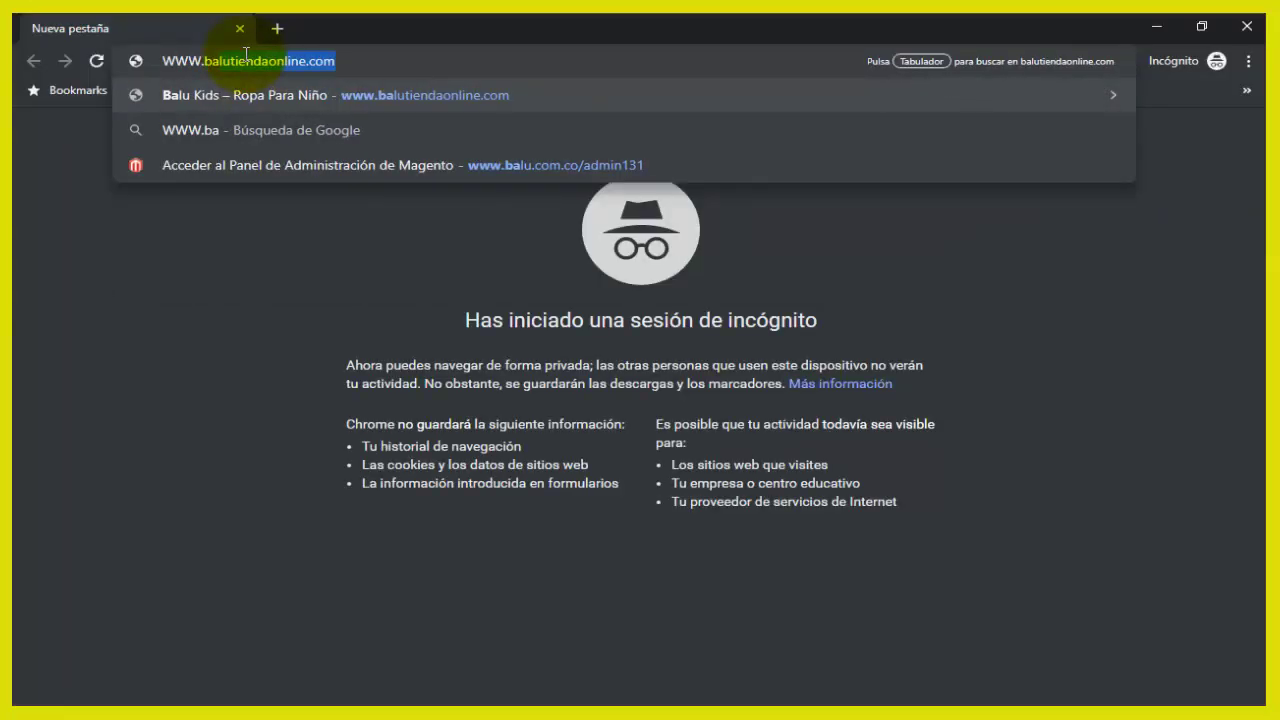
type("a")
key("BackSpace")
key("Up")
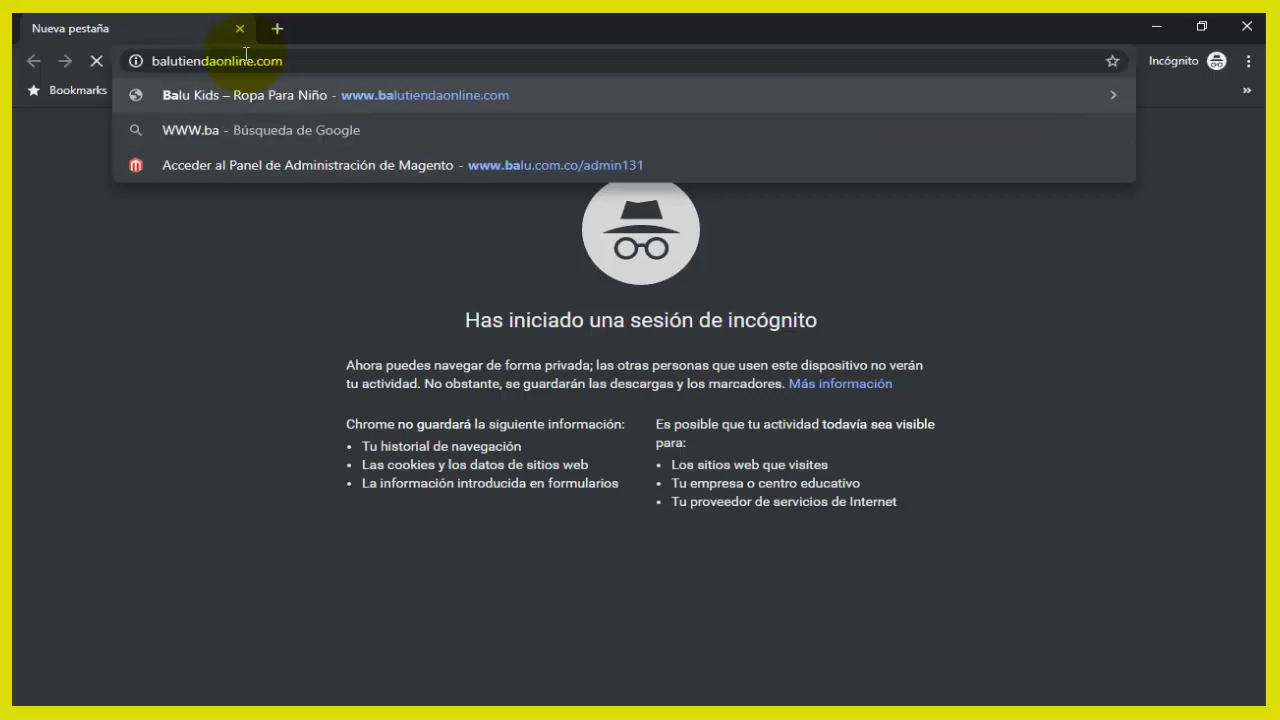
key("Return")
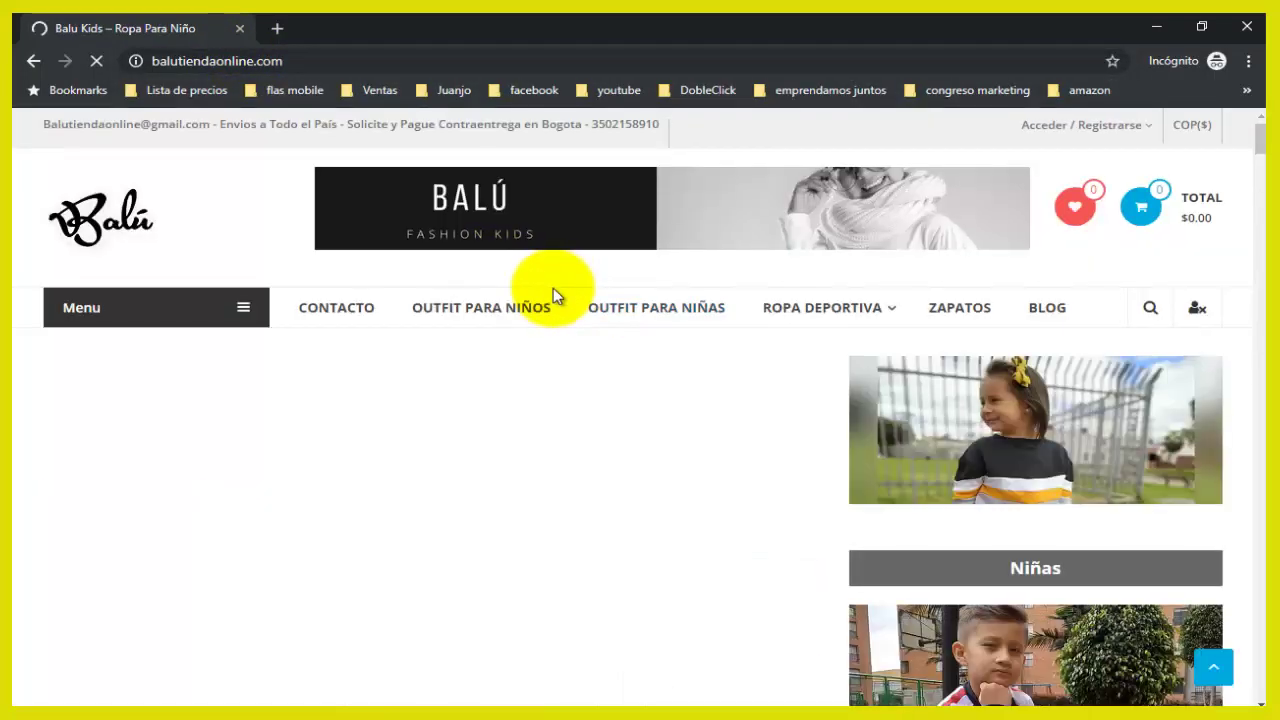
Follow the Quienes Somos link in the live home page's footer and review the footer on that page
scroll(553, 295, "down", 10)
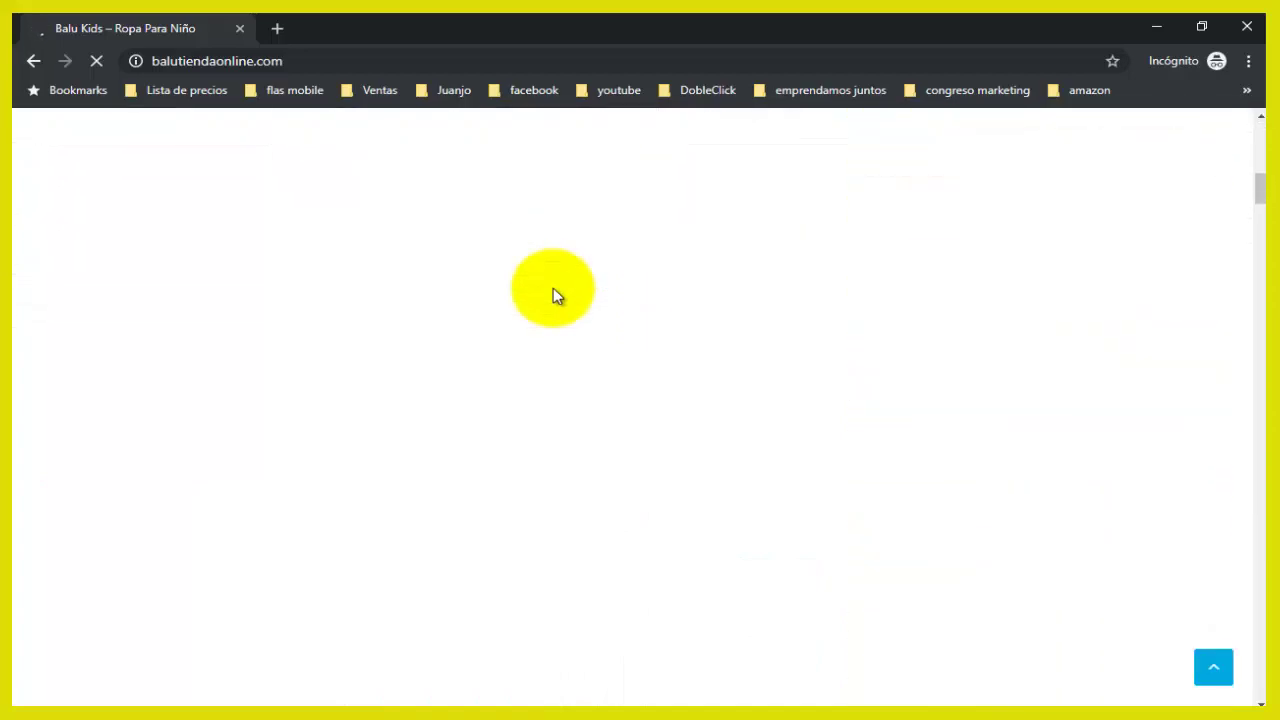
scroll(555, 292, "down", 15)
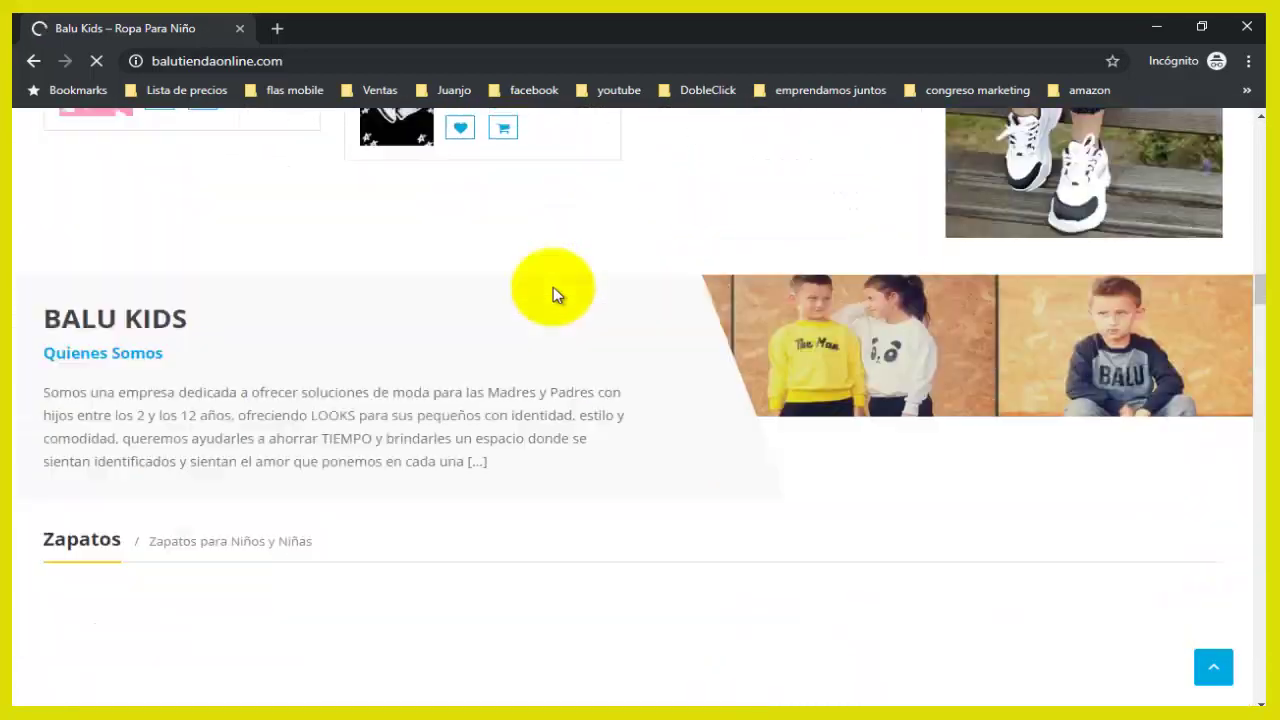
scroll(553, 290, "down", 10)
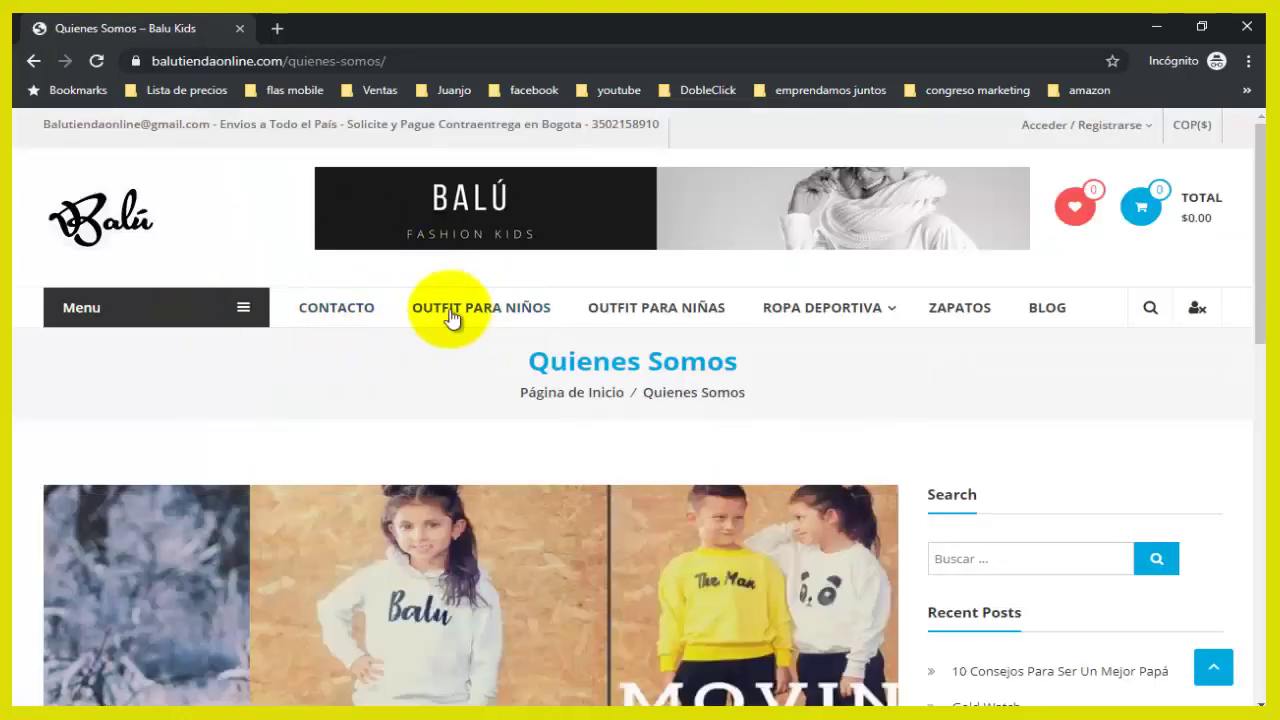
scroll(535, 358, "down", 4)
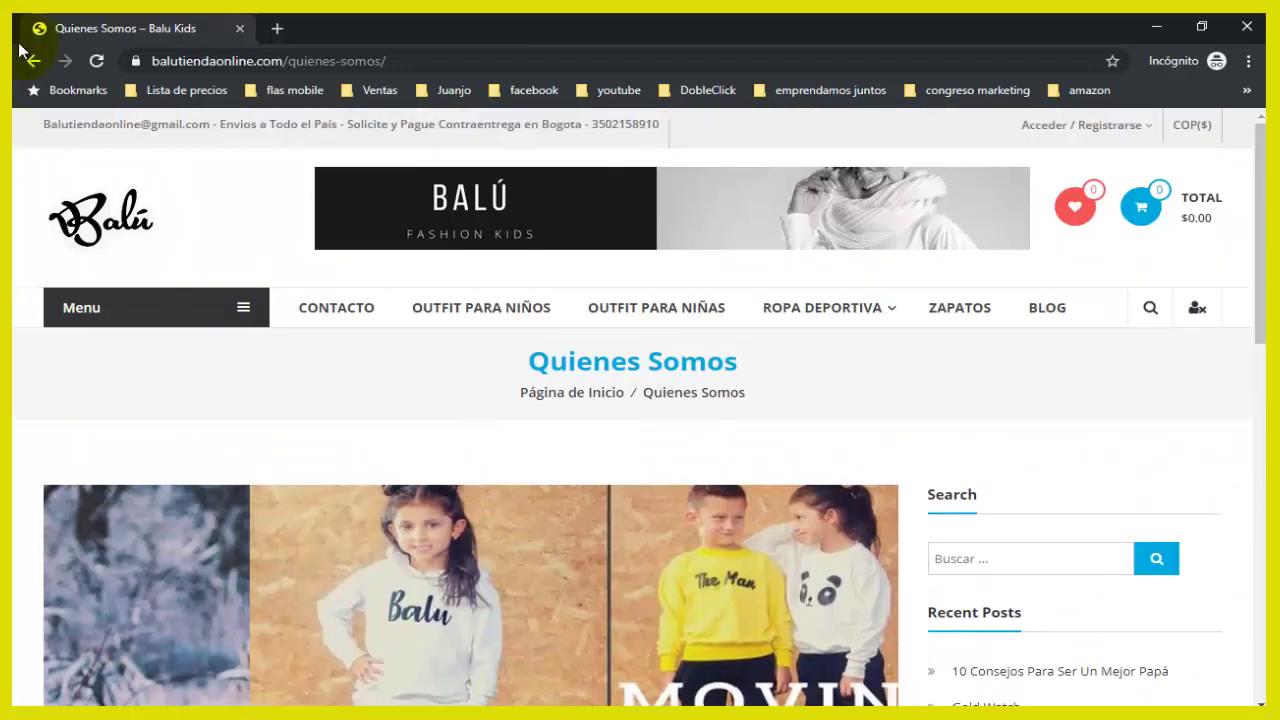
scroll(729, 363, "down", 10)
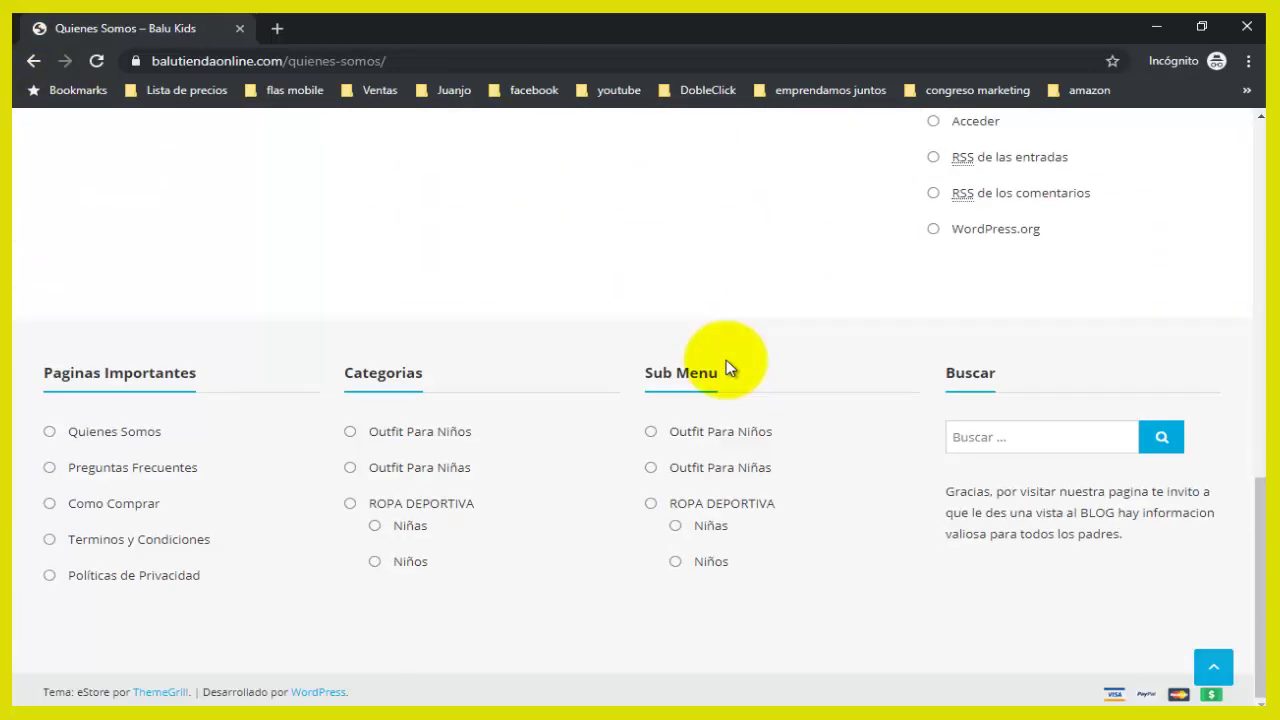
Test the footer's Preguntas Frecuentes and Como Comprar links by opening each page
left_click(133, 470)
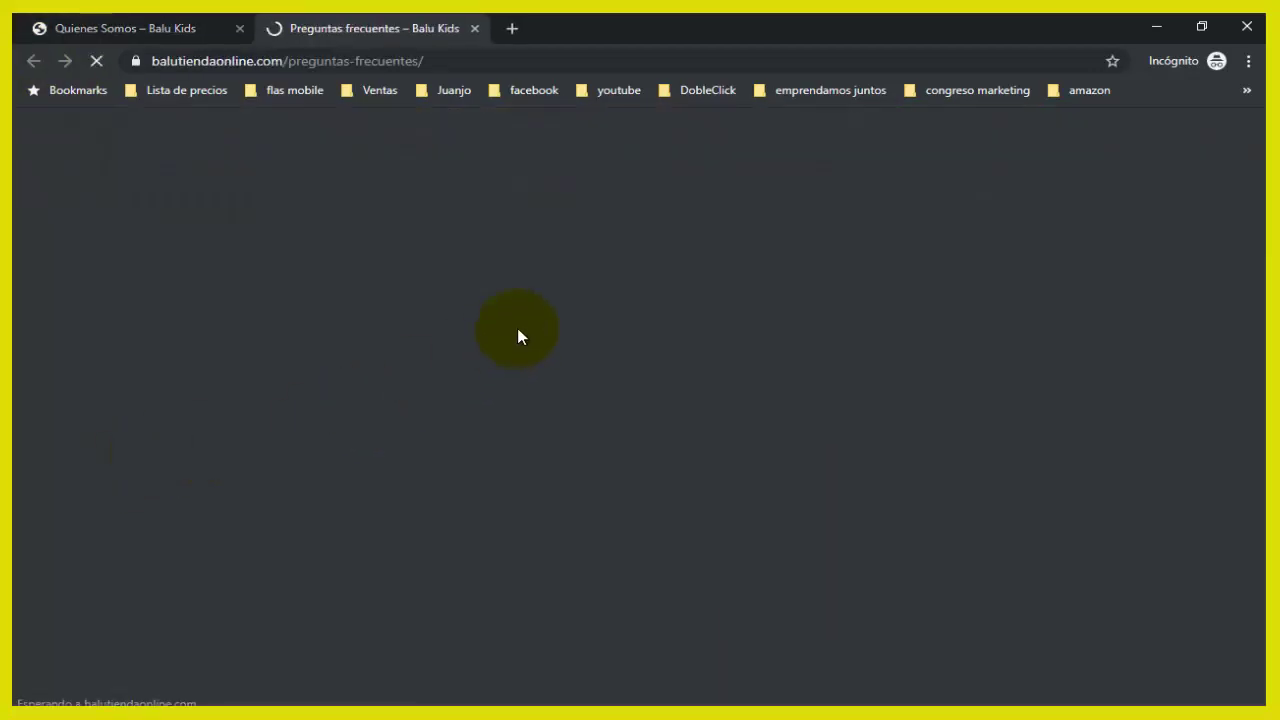
scroll(307, 373, "down", 2)
scroll(307, 373, "down", 10)
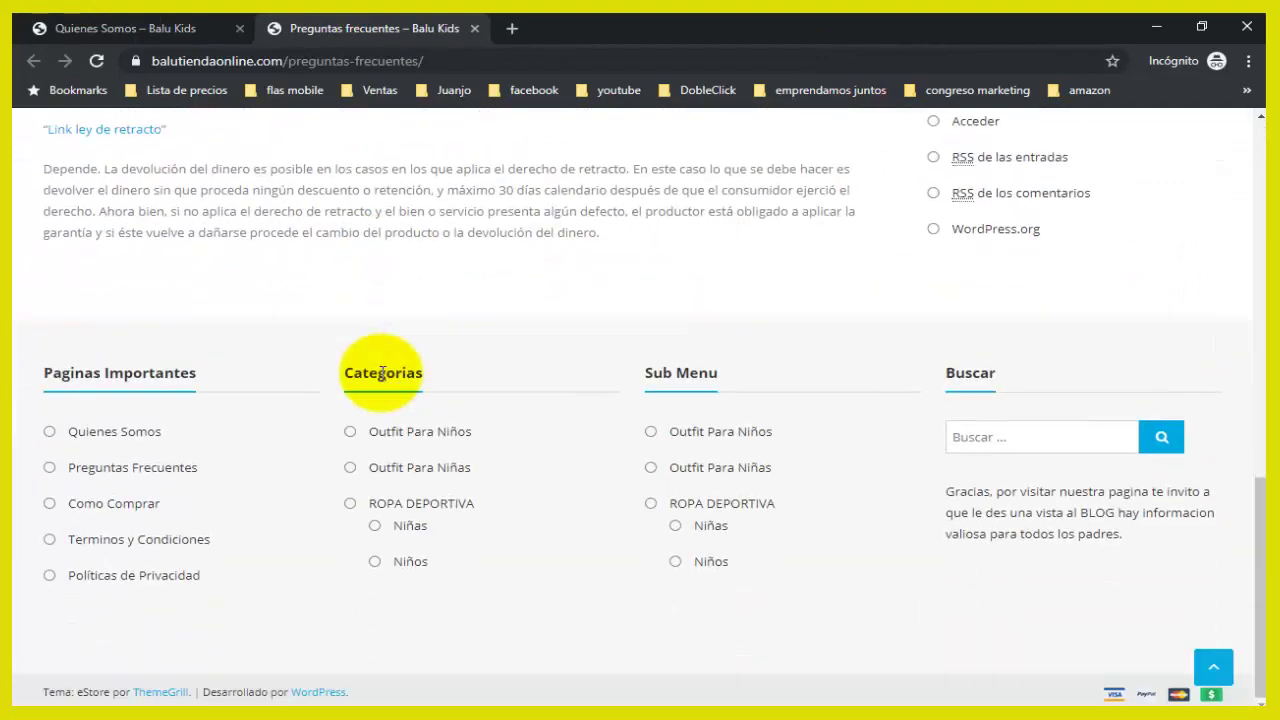
left_click(105, 505)
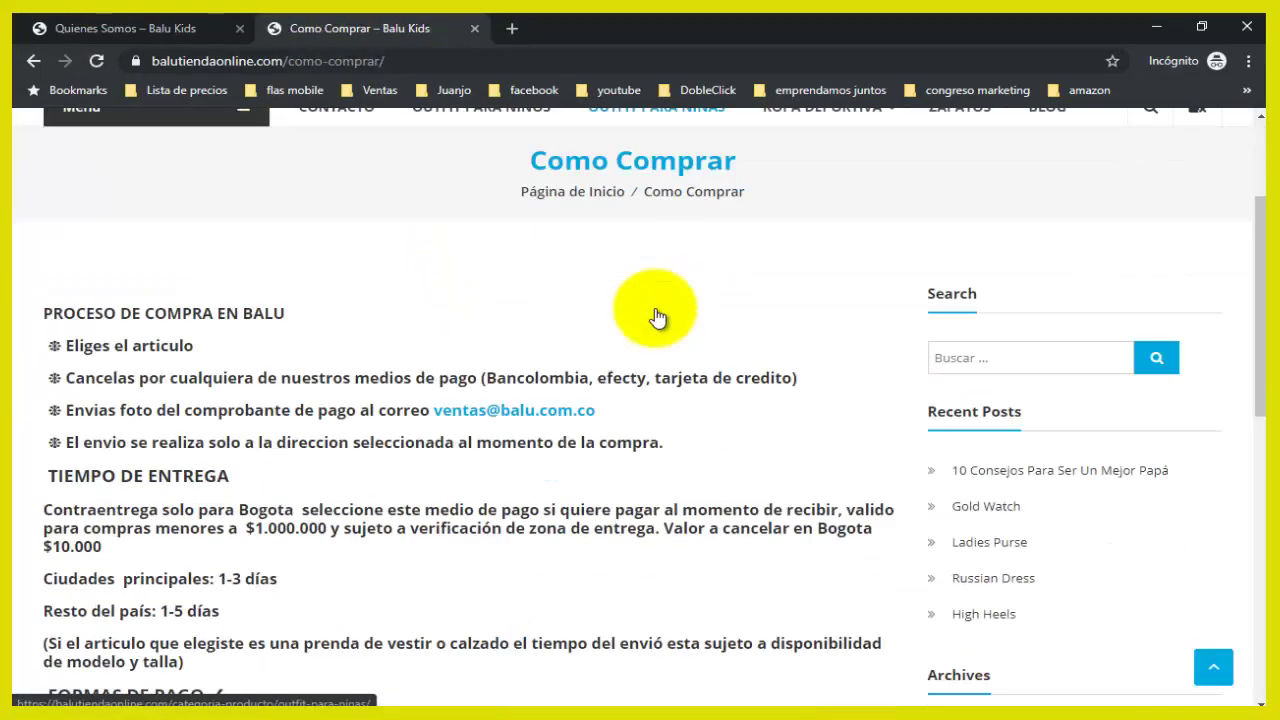
Test the footer's Terminos y Condiciones link and skim the page it opens
scroll(650, 312, "down", 10)
left_click(109, 548)
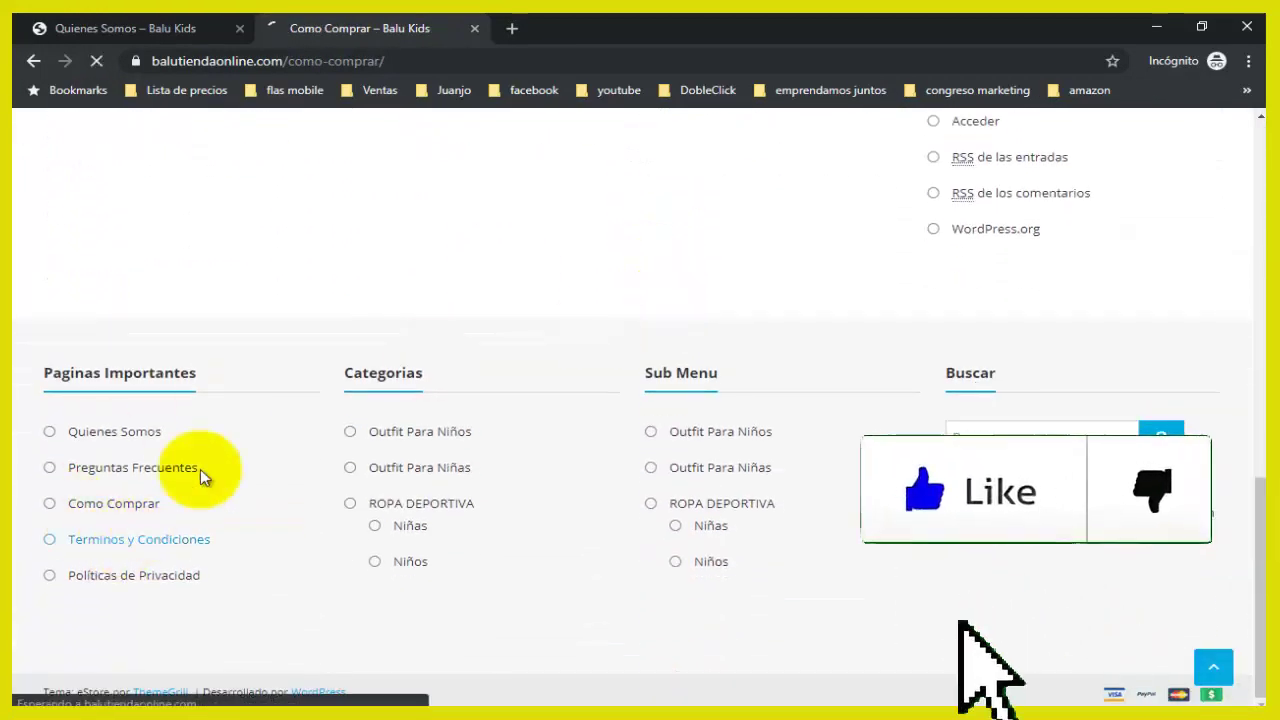
scroll(540, 348, "down", 3)
scroll(540, 348, "down", 15)
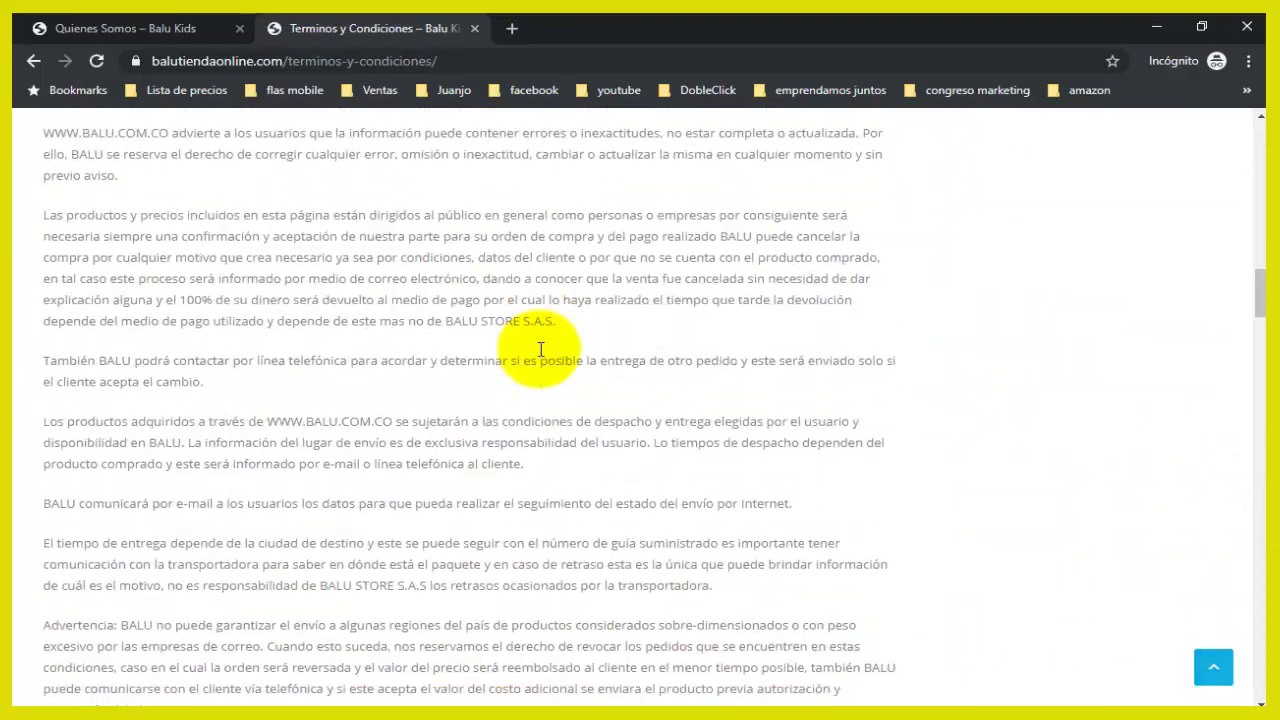
Open Outfit Para Niños from the footer's Categorias column and browse its product listing
scroll(540, 349, "down", 15)
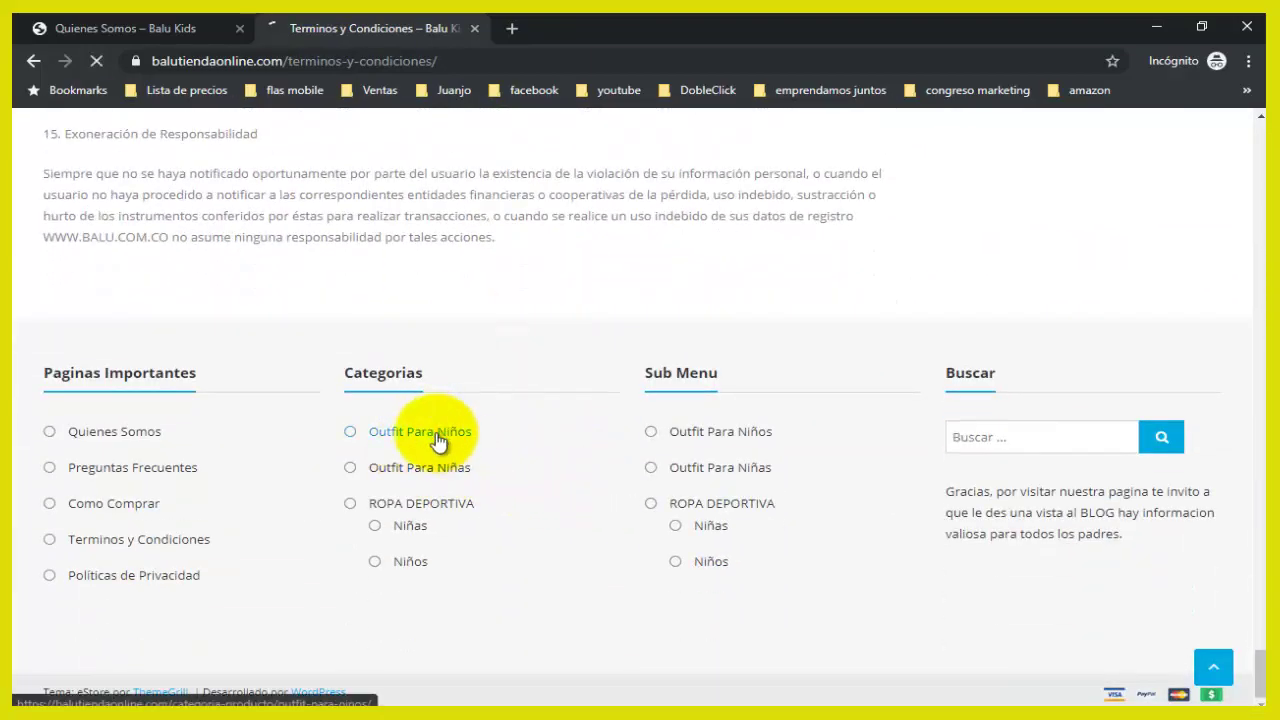
scroll(700, 380, "down", 5)
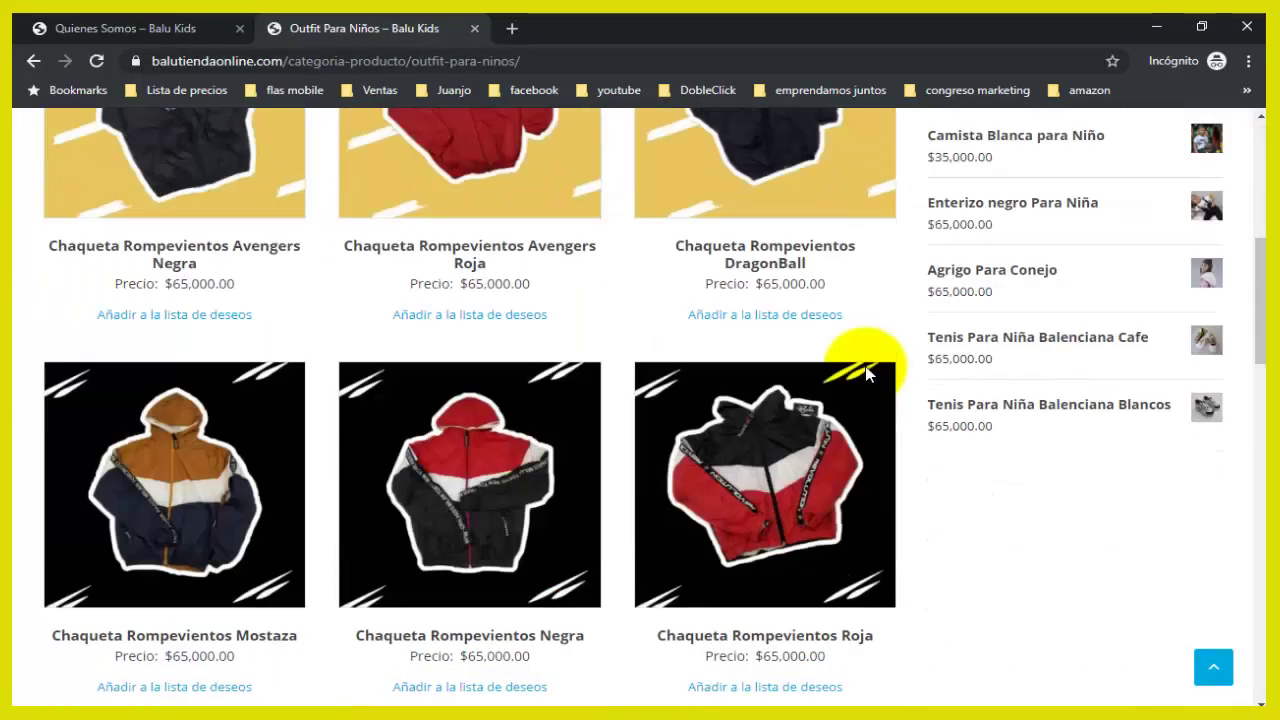
scroll(865, 372, "down", 5)
scroll(757, 370, "up", 15)
Return to the Quienes Somos page and check the footer's thank-you text and search box
left_click(160, 24)
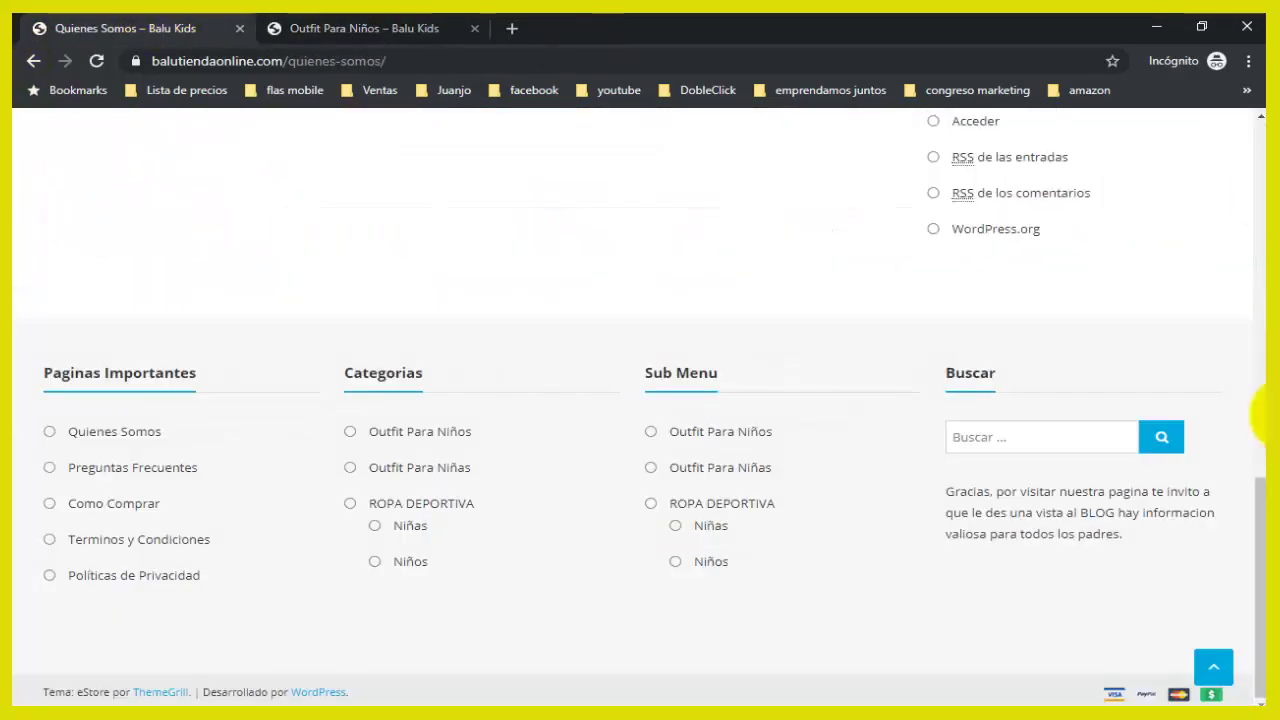
left_click_drag(1037, 645, 943, 494)
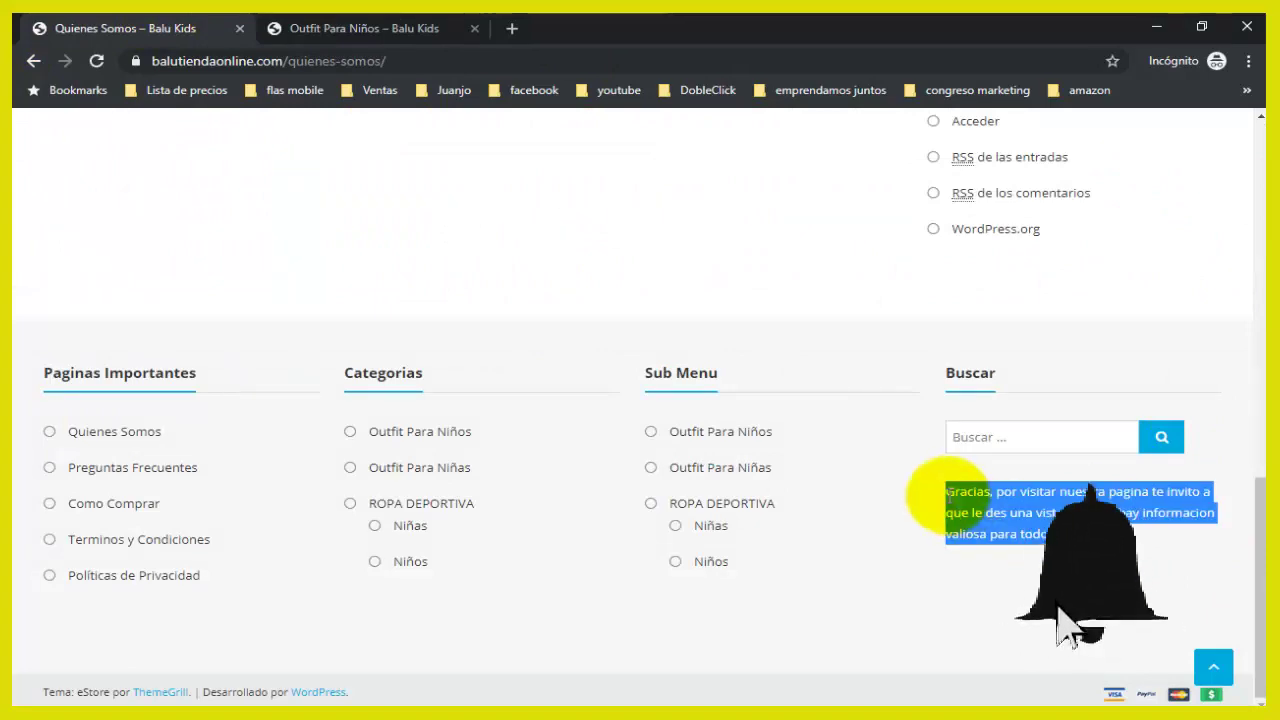
left_click(990, 432)
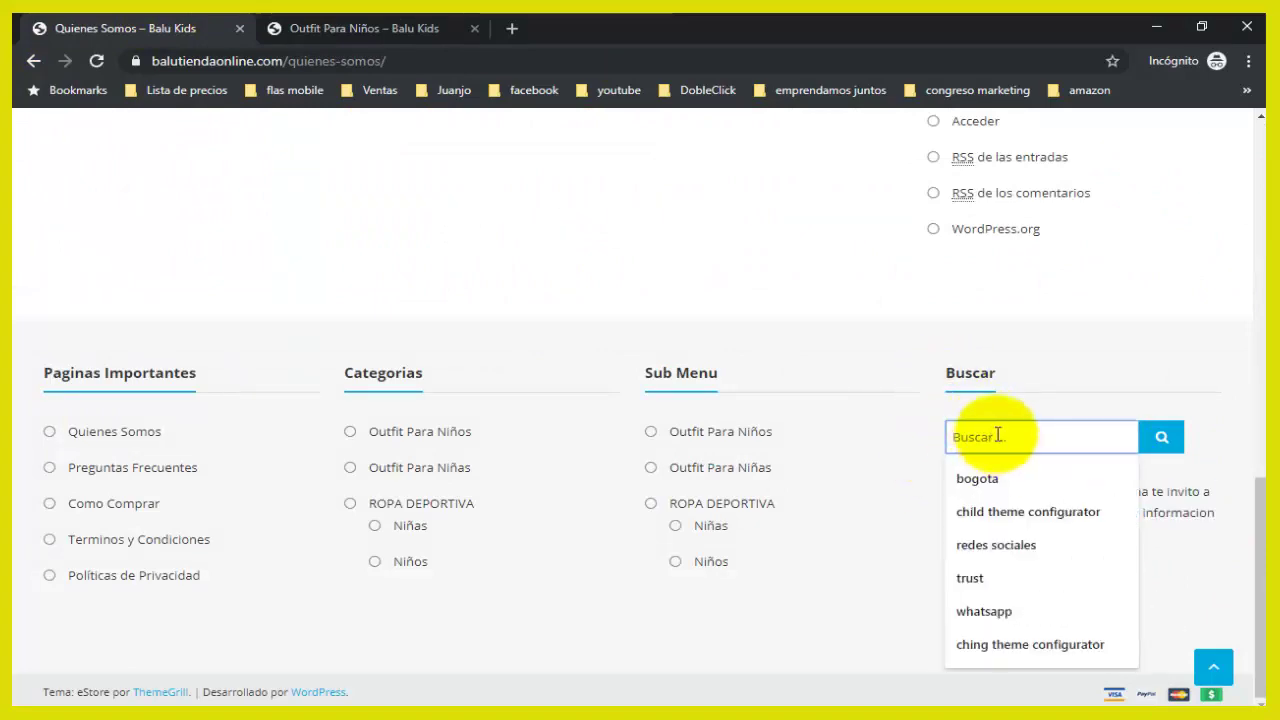
scroll(998, 435, "up", 15)
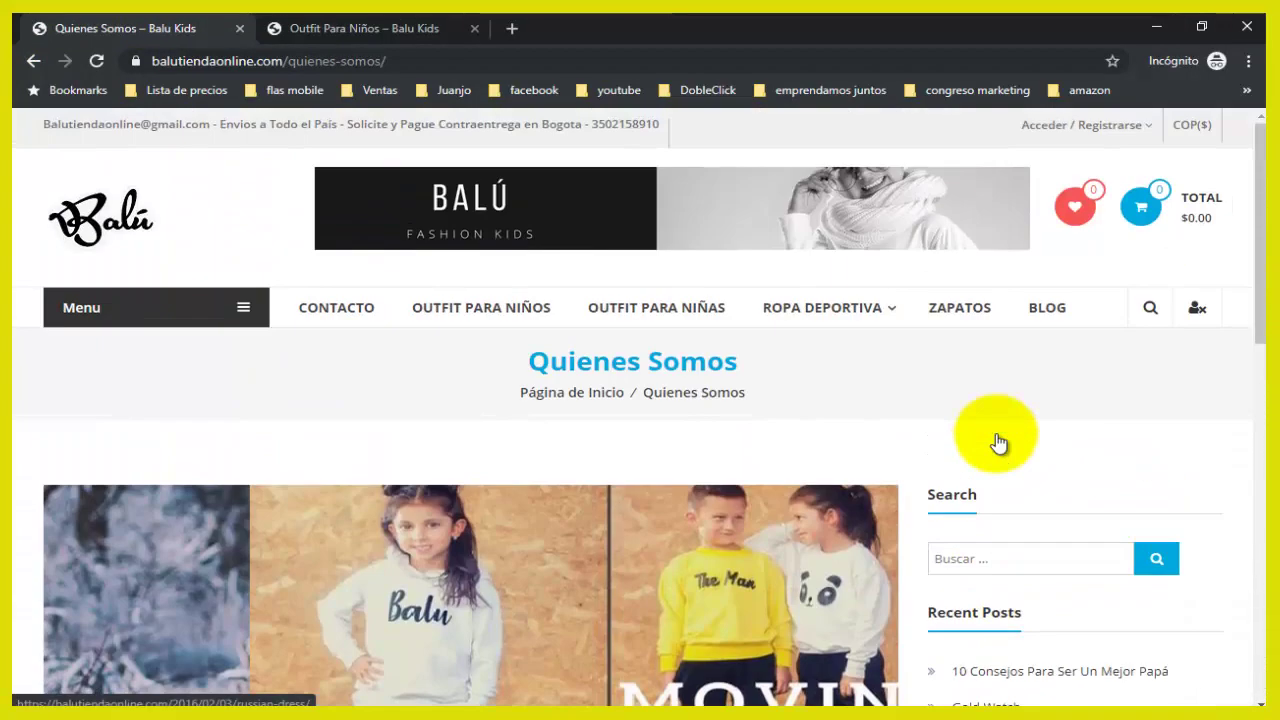
Go back to the store's home page and examine its slider, category banners and product sections down to Outfit Para Niñas
left_click(93, 228)
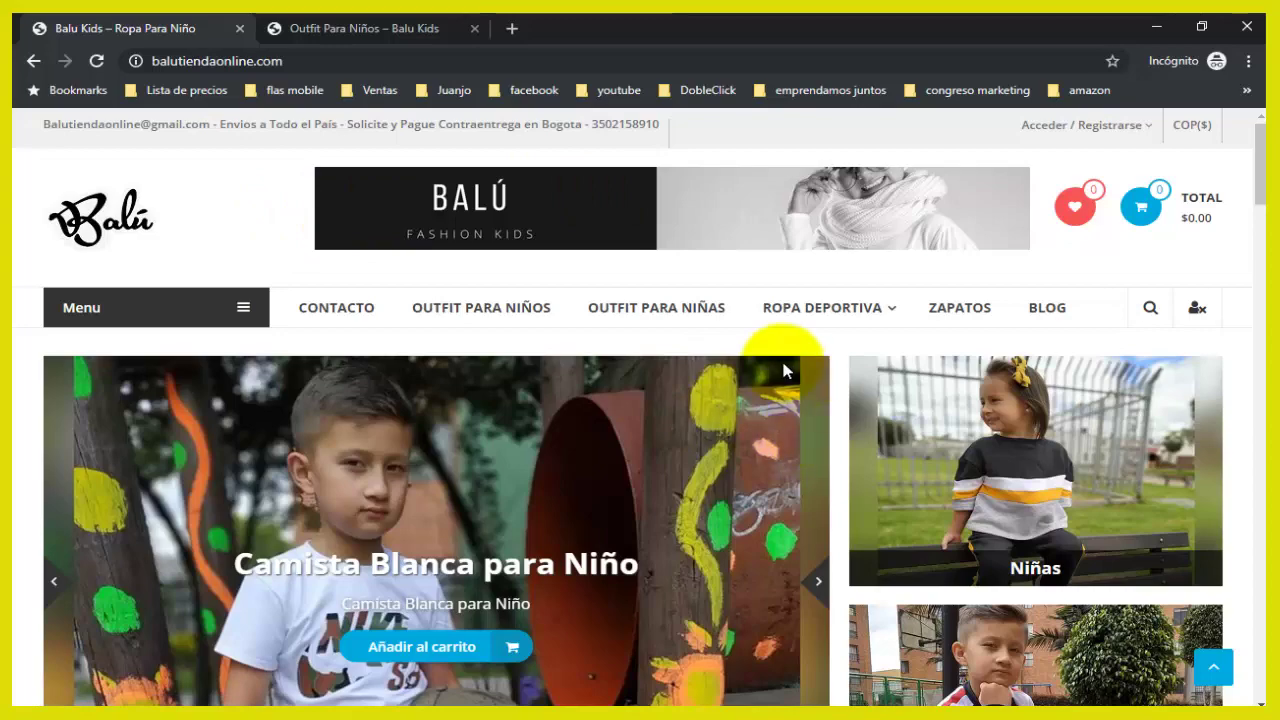
scroll(783, 370, "down", 4)
scroll(730, 330, "up", 4)
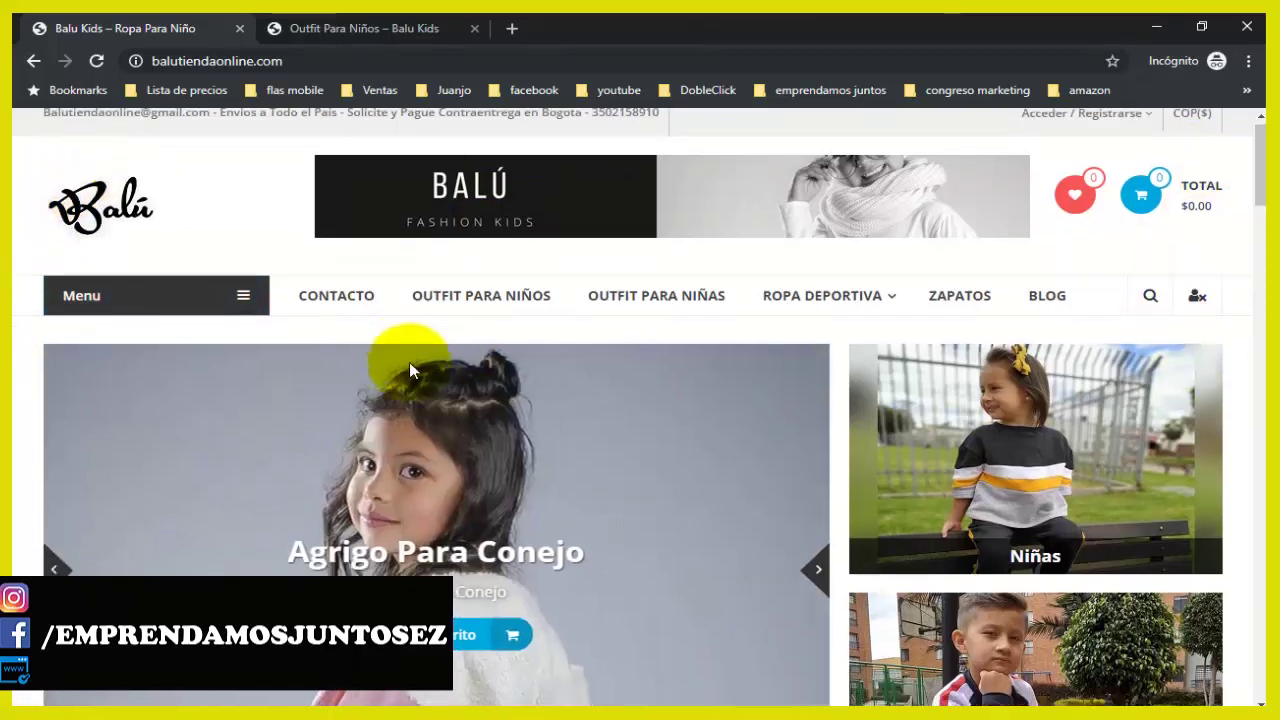
scroll(308, 290, "down", 1)
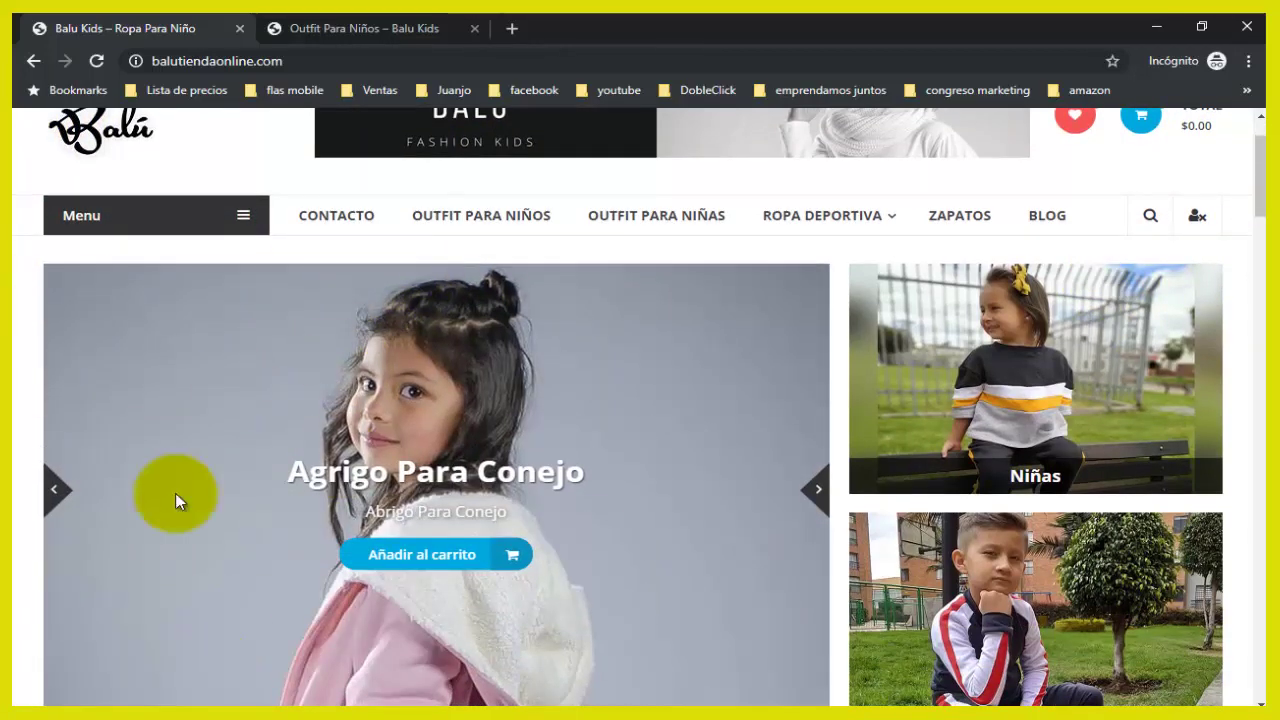
scroll(268, 468, "down", 1)
scroll(268, 468, "down", 2)
scroll(269, 474, "up", 1)
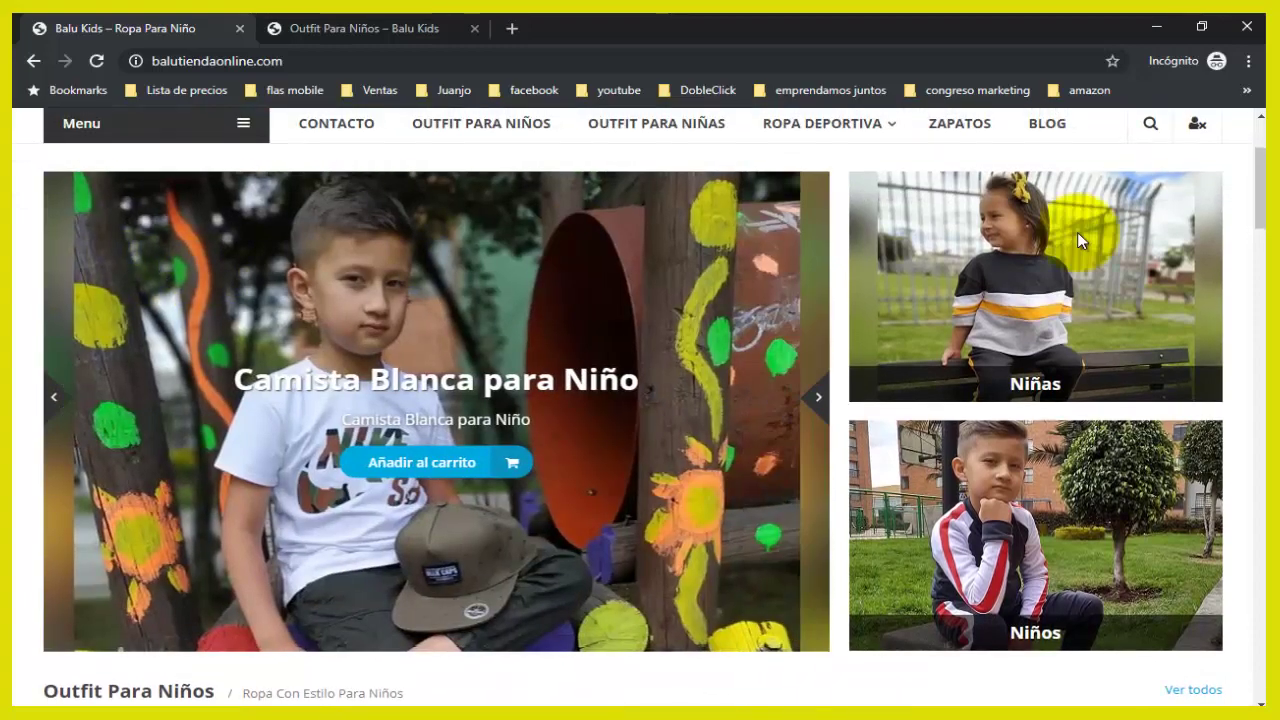
scroll(283, 634, "down", 4)
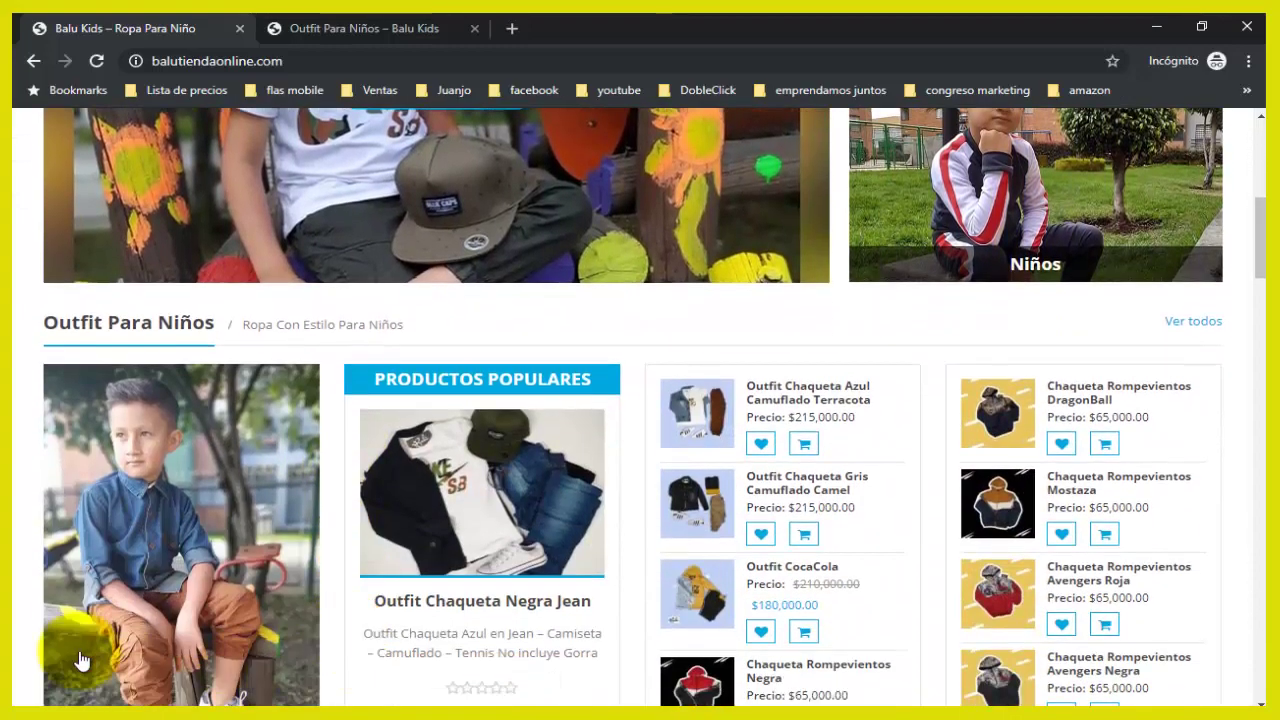
scroll(669, 378, "down", 2)
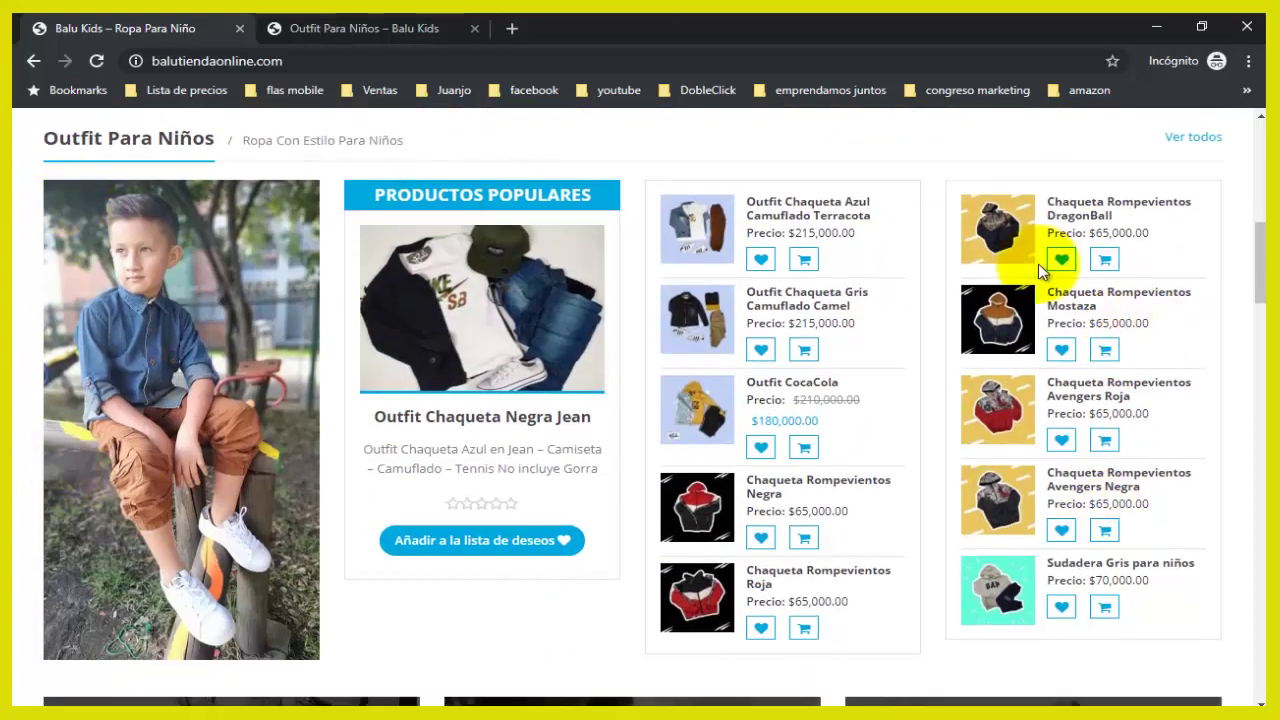
scroll(1085, 340, "down", 2)
scroll(1092, 380, "down", 2)
scroll(857, 386, "down", 3)
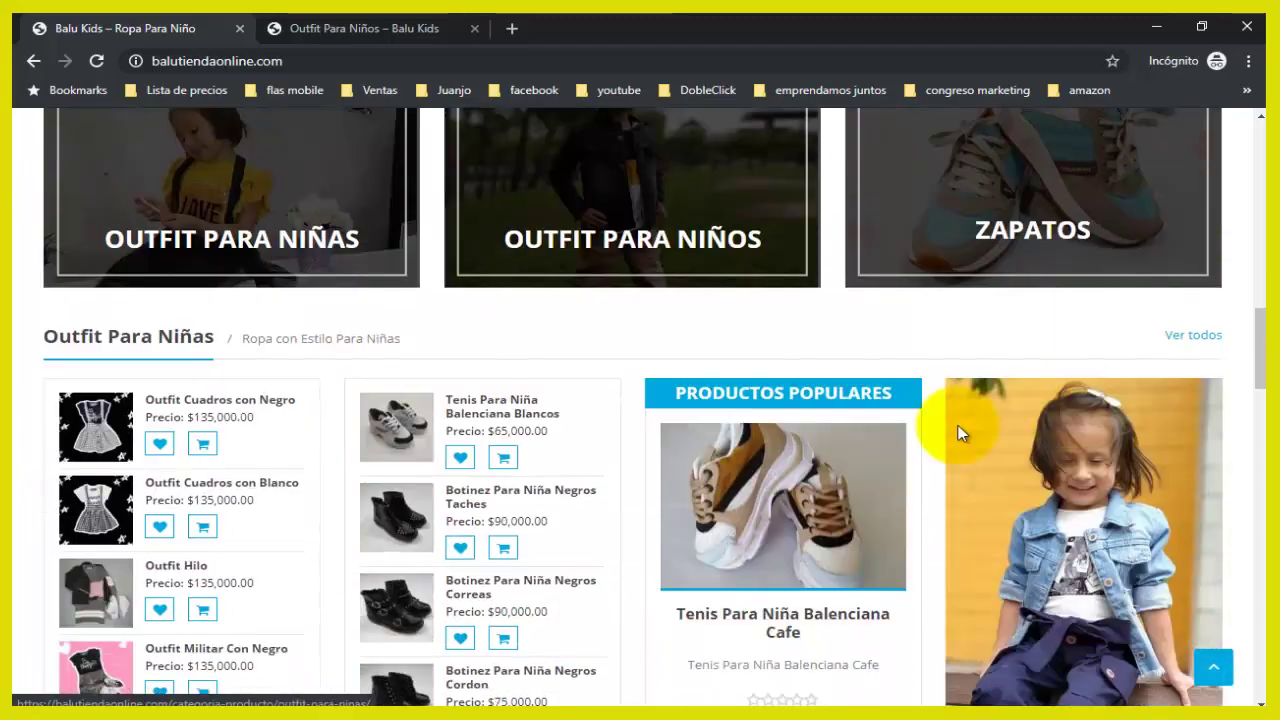